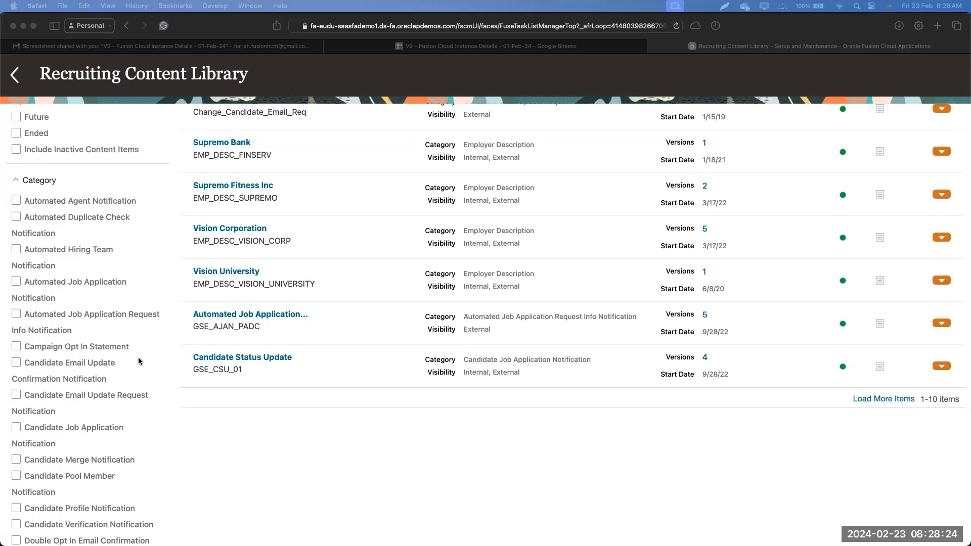
Examine the content items and the available category filters in the Recruiting Content Library
{"action": "scroll", "coordinate": [160, 341], "scroll_direction": "up", "scroll_amount": 5}
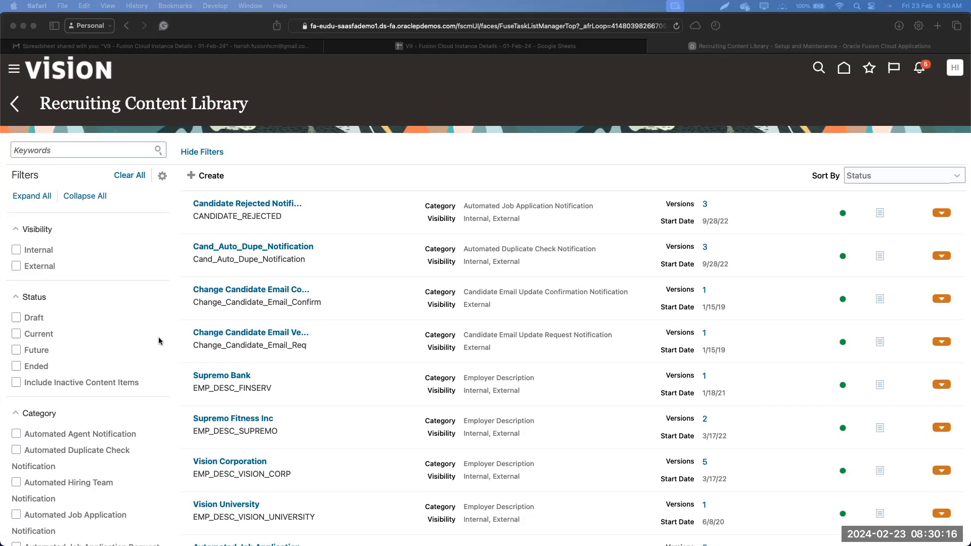
{"action": "scroll", "coordinate": [159, 340], "scroll_direction": "down", "scroll_amount": 10}
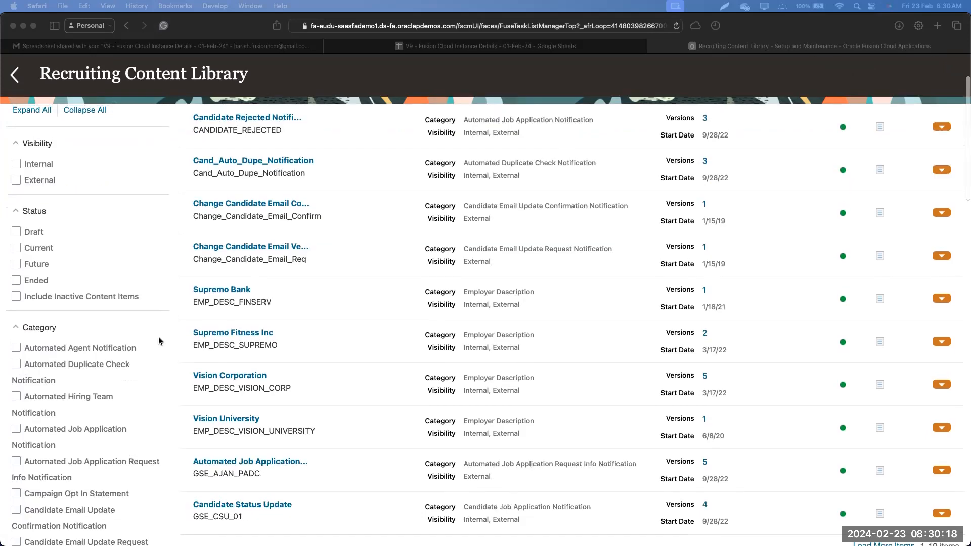
{"action": "scroll", "coordinate": [159, 341], "scroll_direction": "down", "scroll_amount": 5}
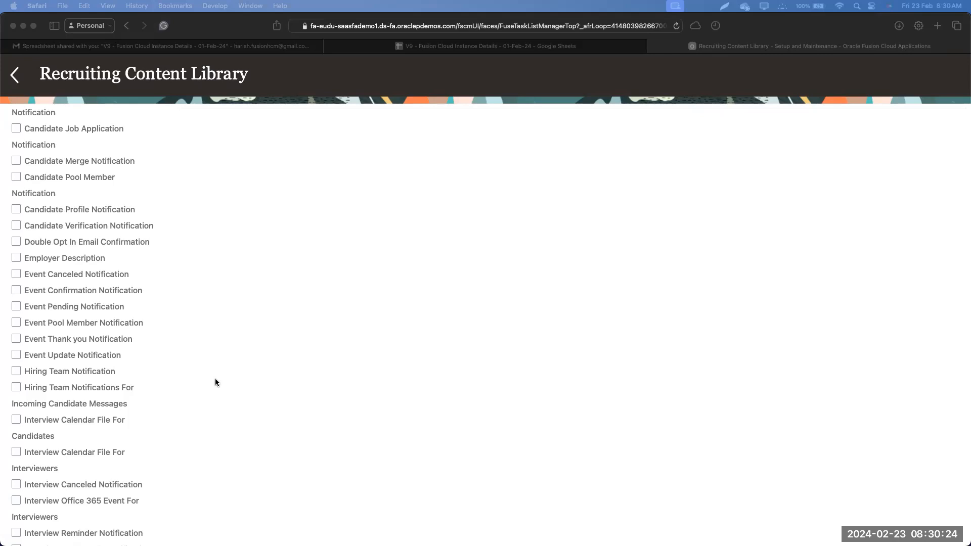
{"action": "scroll", "coordinate": [215, 378], "scroll_direction": "up", "scroll_amount": 15}
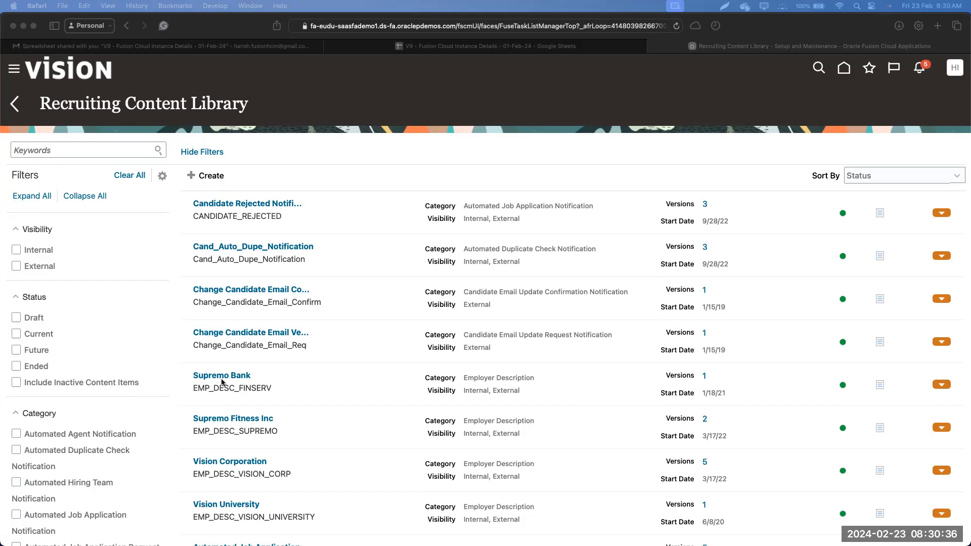
{"action": "scroll", "coordinate": [221, 379], "scroll_direction": "down", "scroll_amount": 10}
{"action": "scroll", "coordinate": [88, 483], "scroll_direction": "down", "scroll_amount": 8}
{"action": "scroll", "coordinate": [93, 483], "scroll_direction": "down", "scroll_amount": 2}
{"action": "scroll", "coordinate": [92, 482], "scroll_direction": "up", "scroll_amount": 8}
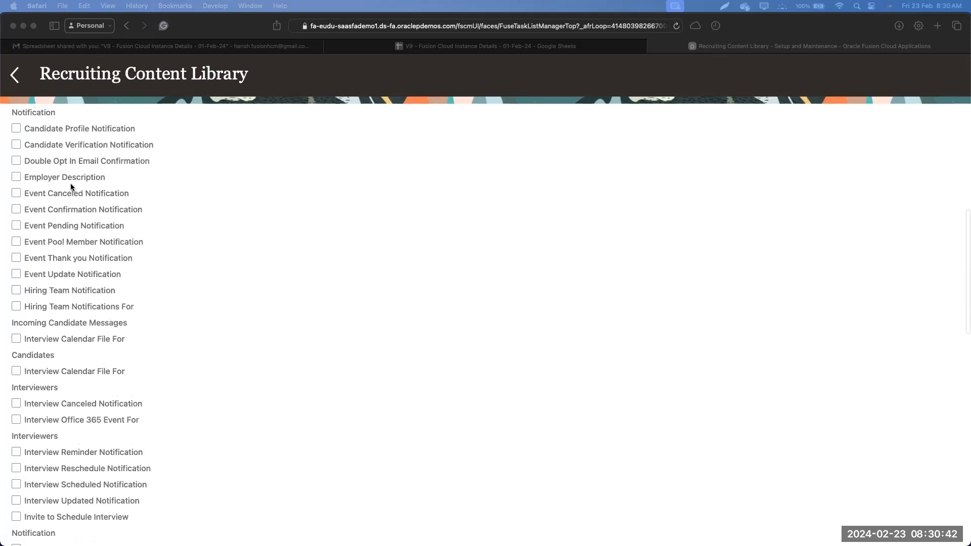
Filter the content library by the Automated Job Application Notification category, leaving Employer Description unselected
{"action": "left_click", "coordinate": [71, 173]}
{"action": "left_click", "coordinate": [16, 183]}
{"action": "left_click", "coordinate": [53, 186]}
{"action": "scroll", "coordinate": [169, 244], "scroll_direction": "up", "scroll_amount": 5}
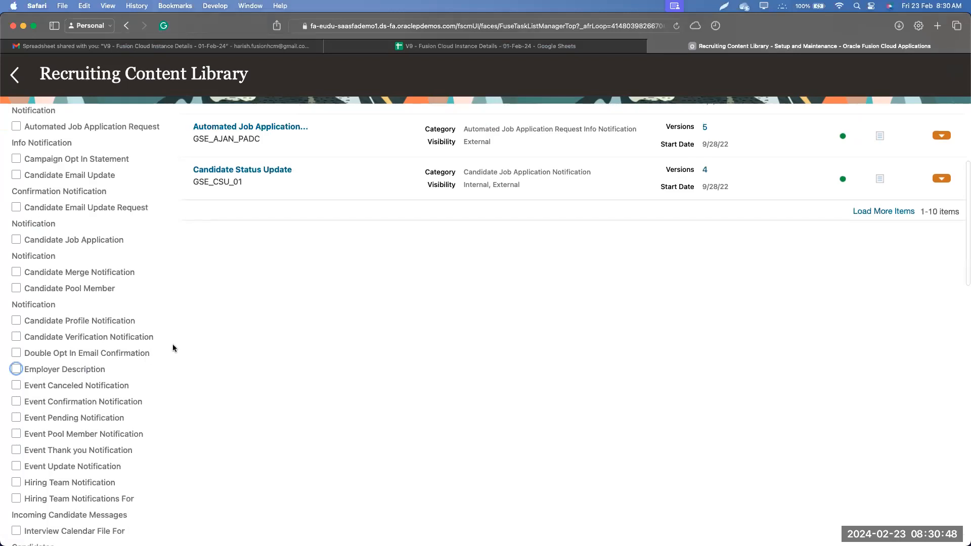
{"action": "scroll", "coordinate": [172, 344], "scroll_direction": "up", "scroll_amount": 3}
{"action": "left_click", "coordinate": [77, 186]}
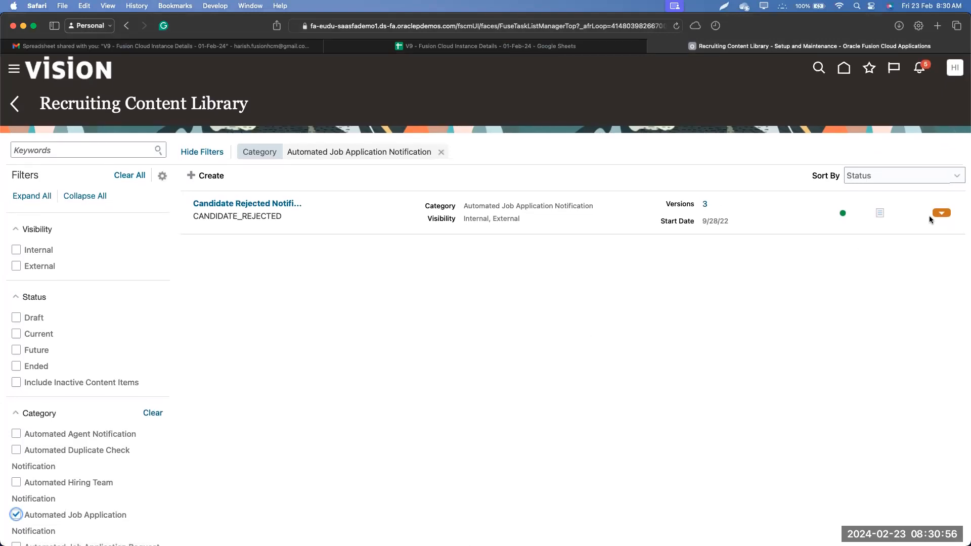
Open a new content item based on the Candidate Rejected Notification version, review its details and message text, and cancel it
{"action": "left_click", "coordinate": [939, 214]}
{"action": "scroll", "coordinate": [515, 249], "scroll_direction": "down", "scroll_amount": 1}
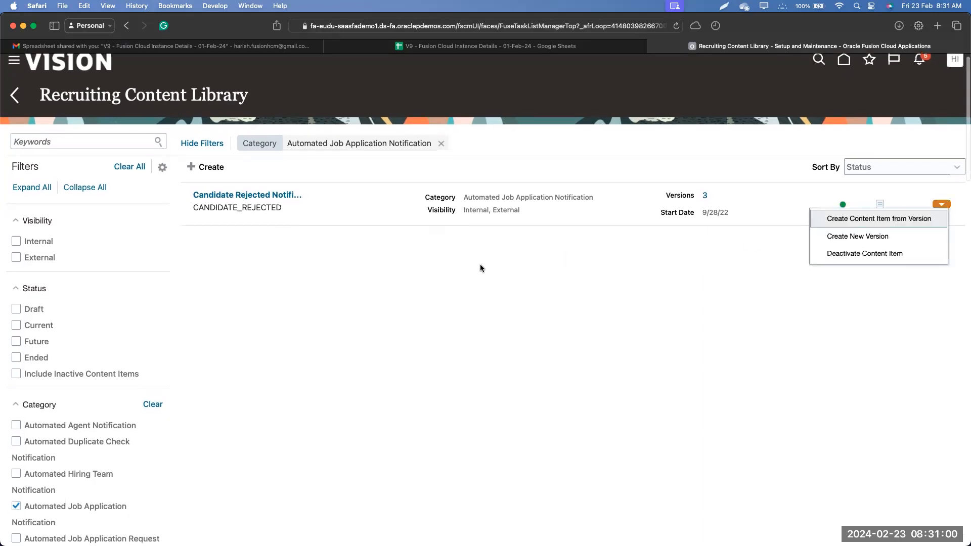
{"action": "left_click", "coordinate": [828, 219]}
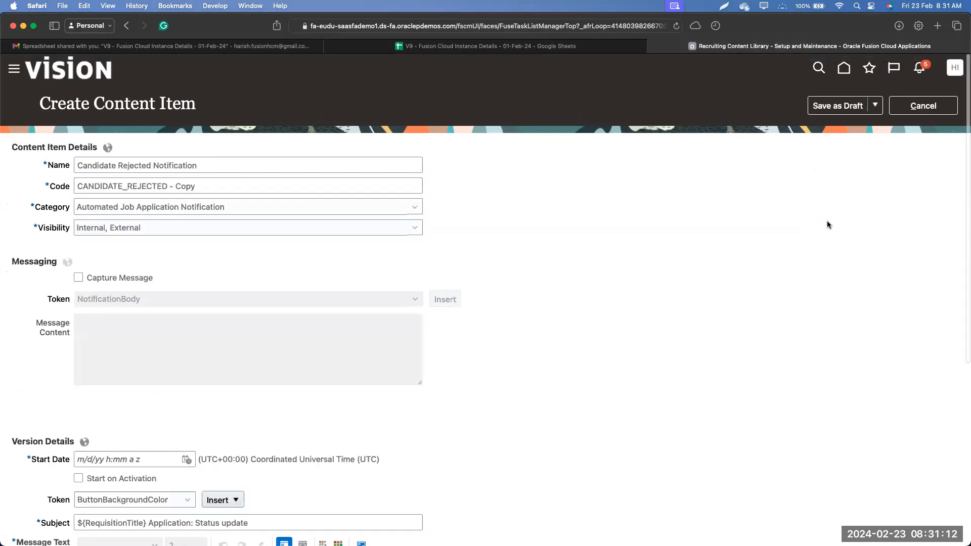
{"action": "scroll", "coordinate": [212, 364], "scroll_direction": "down", "scroll_amount": 3}
{"action": "scroll", "coordinate": [212, 360], "scroll_direction": "up", "scroll_amount": 3}
{"action": "scroll", "coordinate": [134, 373], "scroll_direction": "down", "scroll_amount": 5}
{"action": "scroll", "coordinate": [144, 346], "scroll_direction": "down", "scroll_amount": 2}
{"action": "scroll", "coordinate": [304, 346], "scroll_direction": "up", "scroll_amount": 3}
{"action": "scroll", "coordinate": [529, 327], "scroll_direction": "up", "scroll_amount": 10}
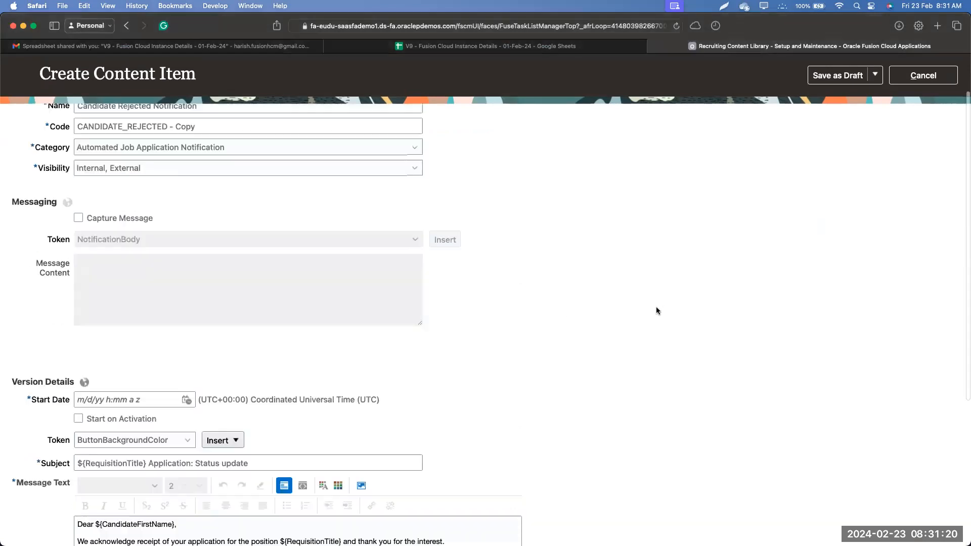
{"action": "left_click", "coordinate": [924, 111]}
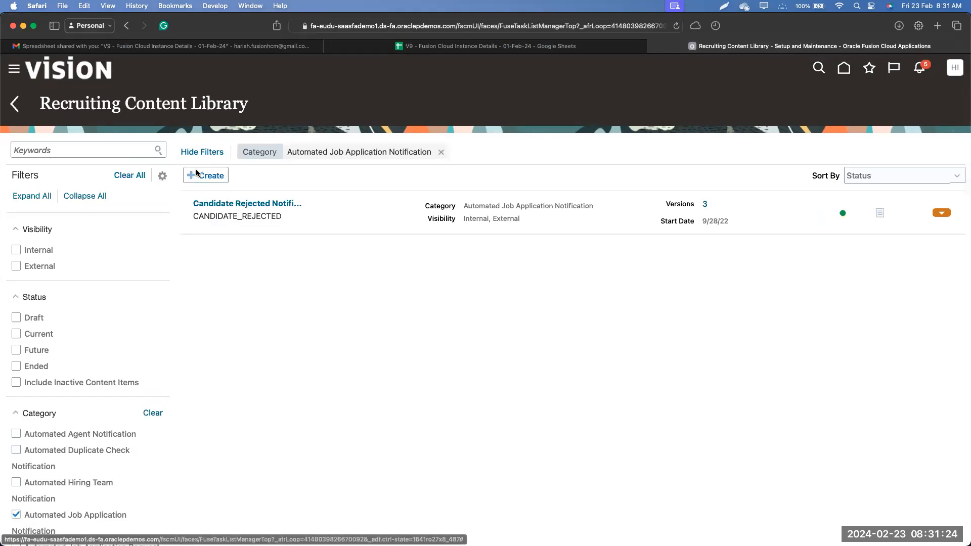
Create a new content item and name it UNO_Job_Application_Notification
{"action": "scroll", "coordinate": [196, 171], "scroll_direction": "down", "scroll_amount": 1}
{"action": "left_click", "coordinate": [210, 180]}
{"action": "left_click", "coordinate": [92, 164]}
{"action": "type", "text": "UNO_Job"}
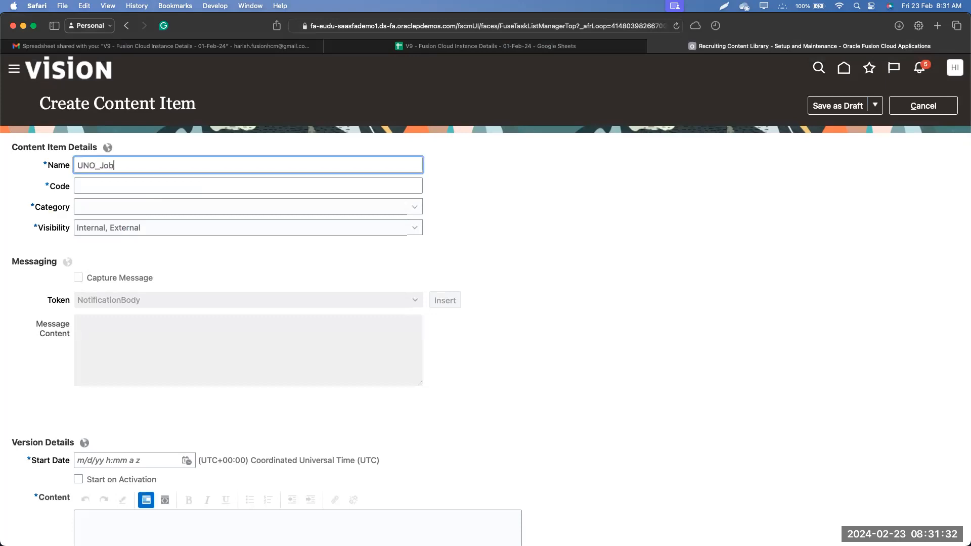
{"action": "type", "text": "_Application_Notification"}
Copy the content item's name into its code as UNO_Job_Application_Notificati
{"action": "key", "text": "super+a"}
{"action": "key", "text": "super+c"}
{"action": "key", "text": "Tab"}
{"action": "key", "text": "super+v"}
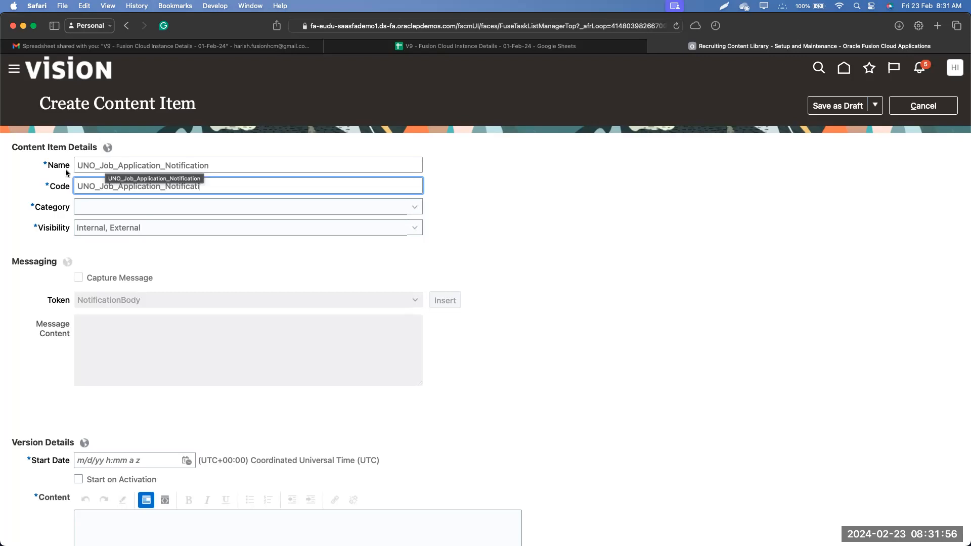
{"action": "left_click", "coordinate": [543, 232]}
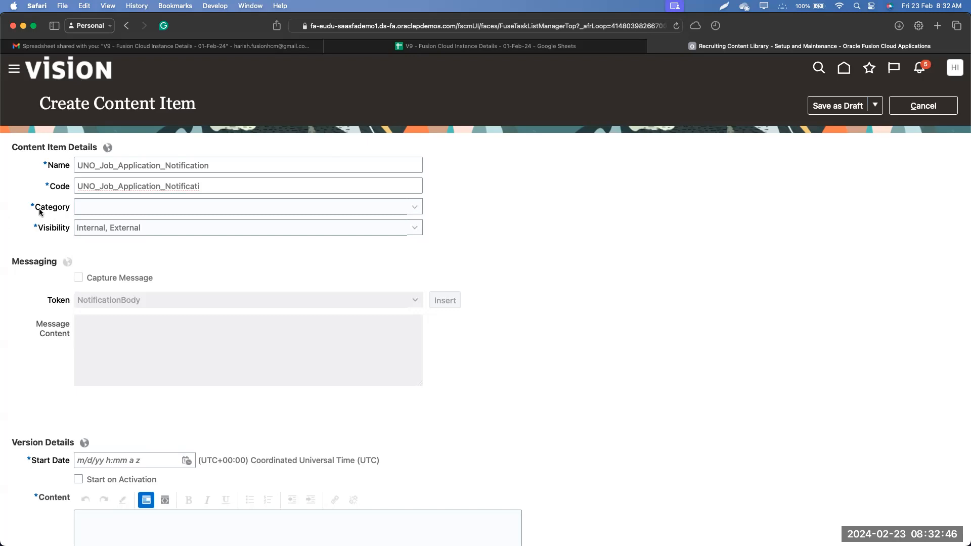
Replace the underscore before "Notificati" in the code with a space, and restore the underscore
{"action": "left_click", "coordinate": [56, 189]}
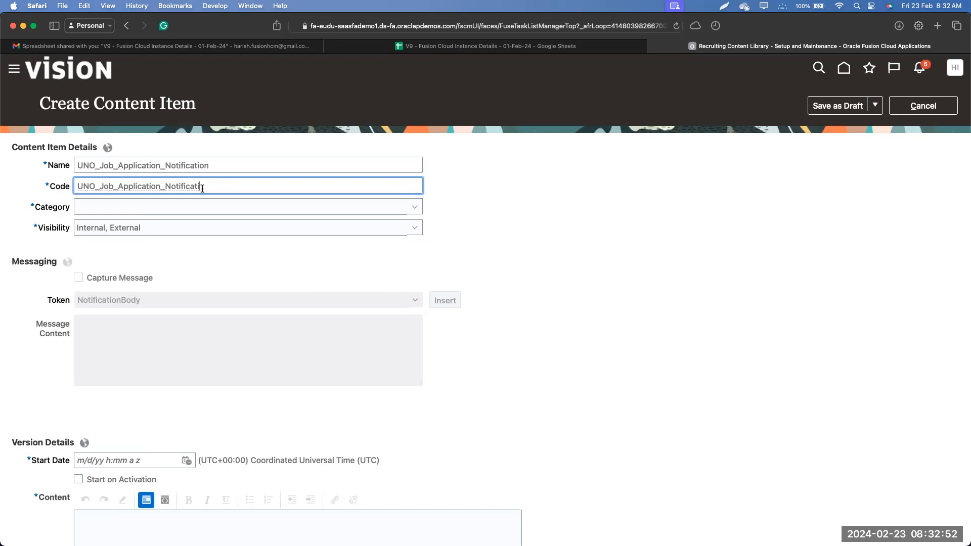
{"action": "left_click", "coordinate": [166, 188]}
{"action": "key", "text": "BackSpace"}
{"action": "left_click", "coordinate": [547, 213]}
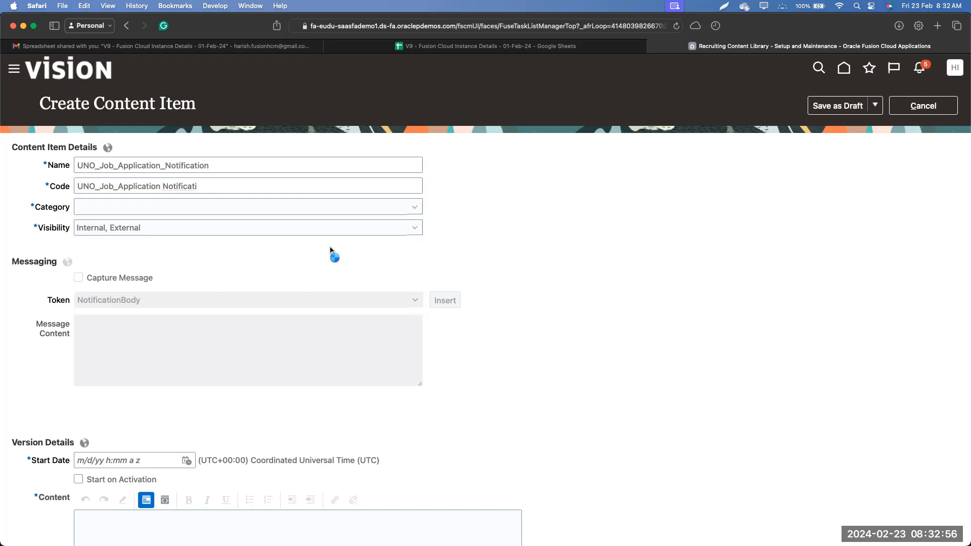
{"action": "left_click", "coordinate": [161, 187]}
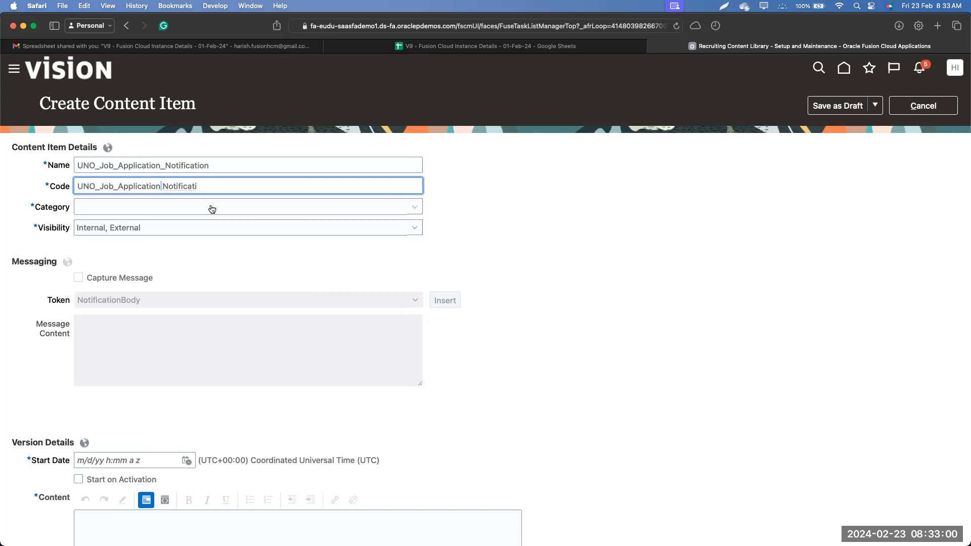
{"action": "type", "text": "_"}
{"action": "left_click", "coordinate": [555, 223]}
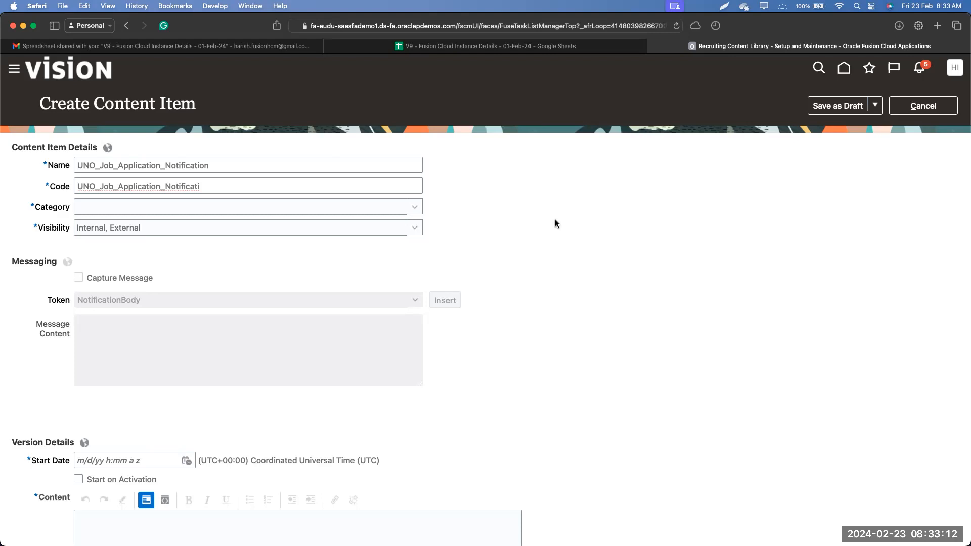
Look through the category options available for the content item without choosing one
{"action": "scroll", "coordinate": [156, 227], "scroll_direction": "down", "scroll_amount": 1}
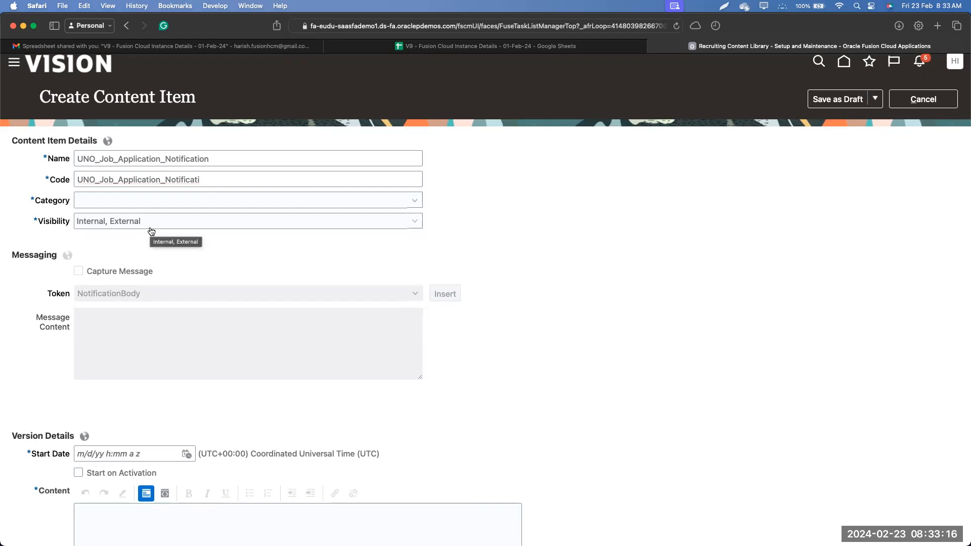
{"action": "left_click", "coordinate": [195, 205]}
{"action": "scroll", "coordinate": [271, 290], "scroll_direction": "down", "scroll_amount": 5}
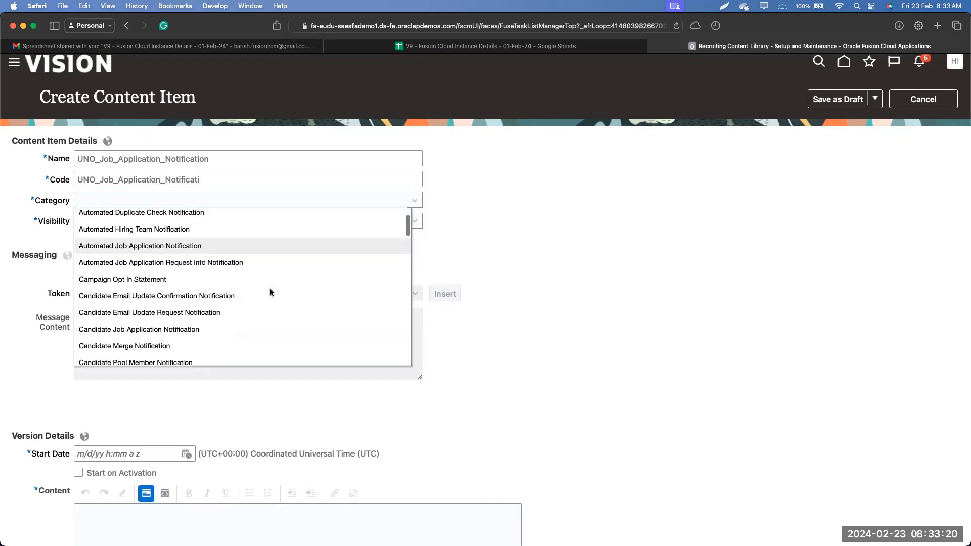
{"action": "scroll", "coordinate": [272, 292], "scroll_direction": "down", "scroll_amount": 10}
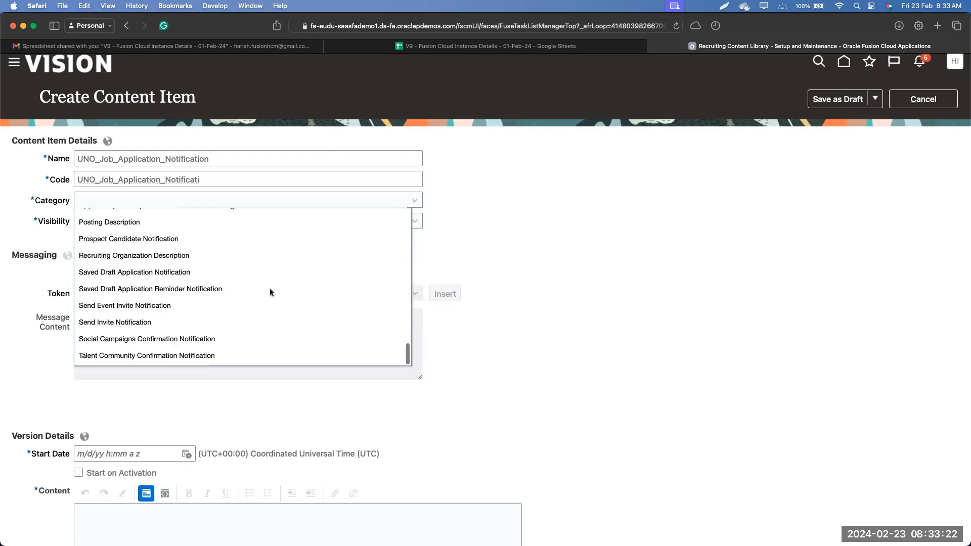
{"action": "scroll", "coordinate": [271, 292], "scroll_direction": "up", "scroll_amount": 20}
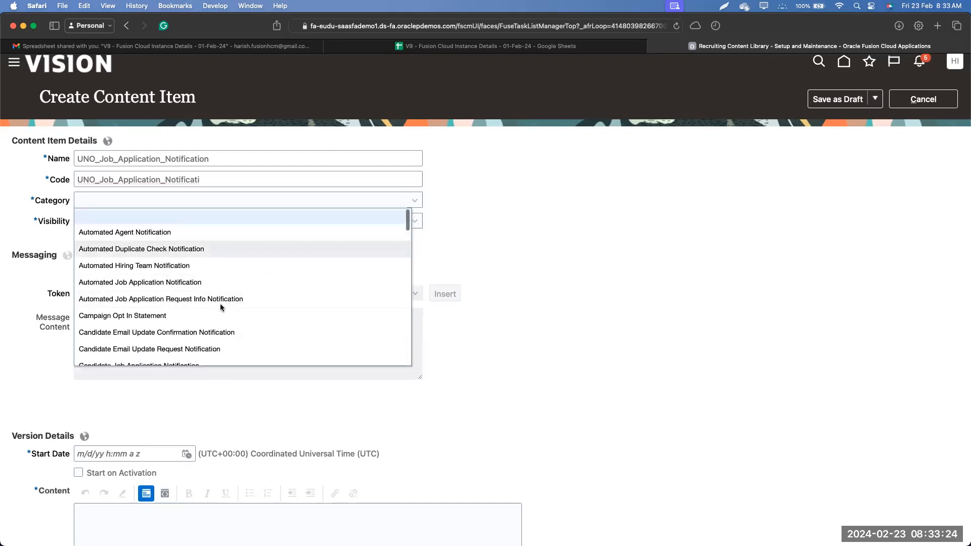
{"action": "scroll", "coordinate": [580, 361], "scroll_direction": "down", "scroll_amount": 2}
{"action": "scroll", "coordinate": [581, 361], "scroll_direction": "up", "scroll_amount": 3}
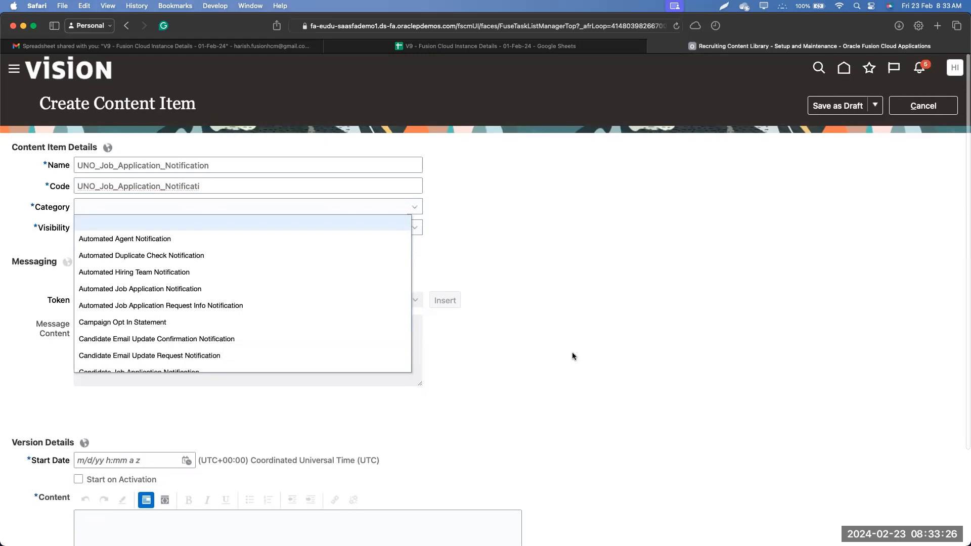
{"action": "scroll", "coordinate": [209, 303], "scroll_direction": "down", "scroll_amount": 5}
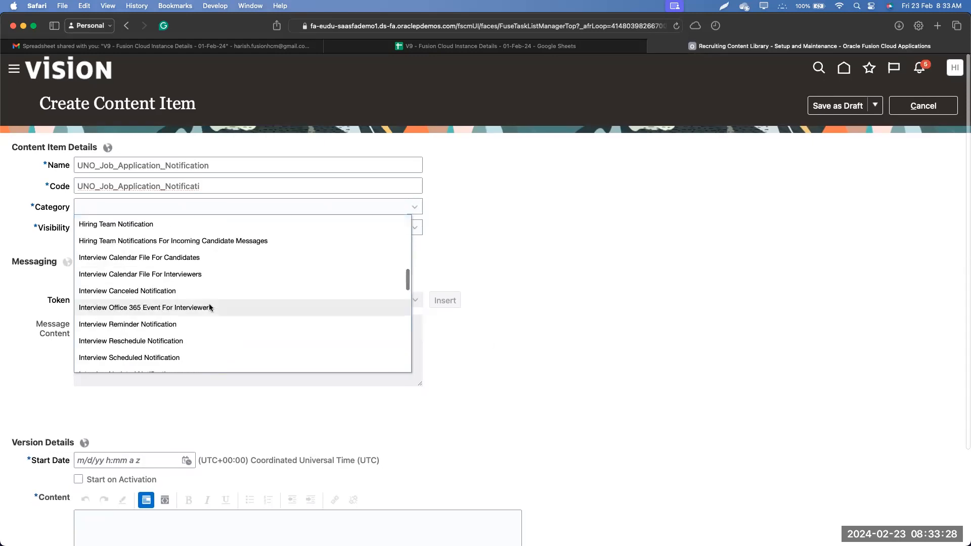
{"action": "scroll", "coordinate": [205, 307], "scroll_direction": "up", "scroll_amount": 3}
{"action": "left_click", "coordinate": [524, 280]}
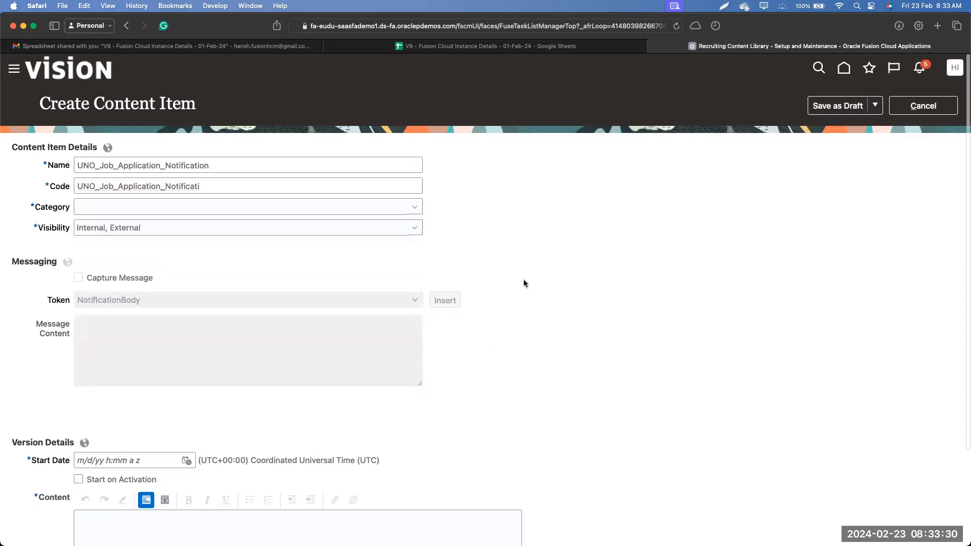
Replace the content item's code with ABC_123123
{"action": "scroll", "coordinate": [524, 281], "scroll_direction": "down", "scroll_amount": 1}
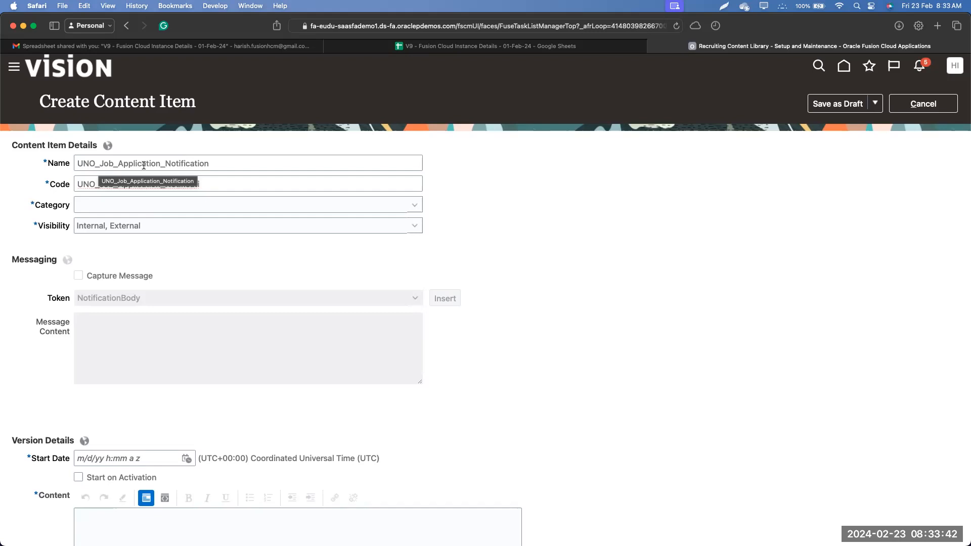
{"action": "left_click", "coordinate": [189, 164]}
{"action": "double_click", "coordinate": [189, 163]}
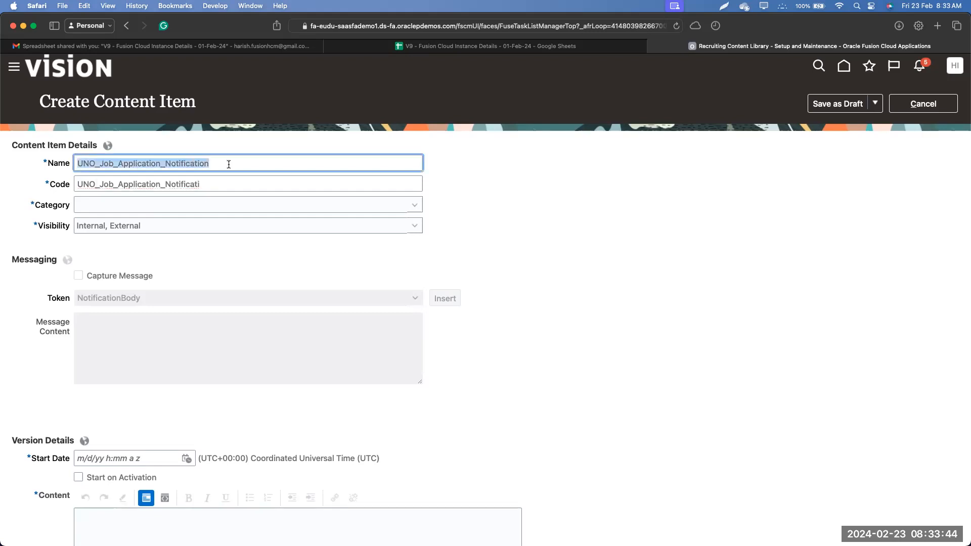
{"action": "left_click", "coordinate": [202, 184]}
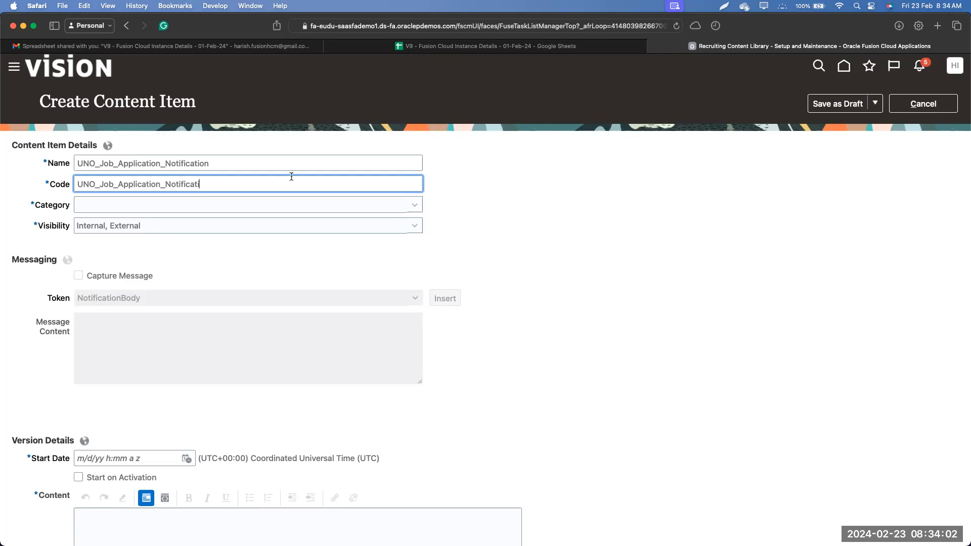
{"action": "double_click", "coordinate": [218, 182]}
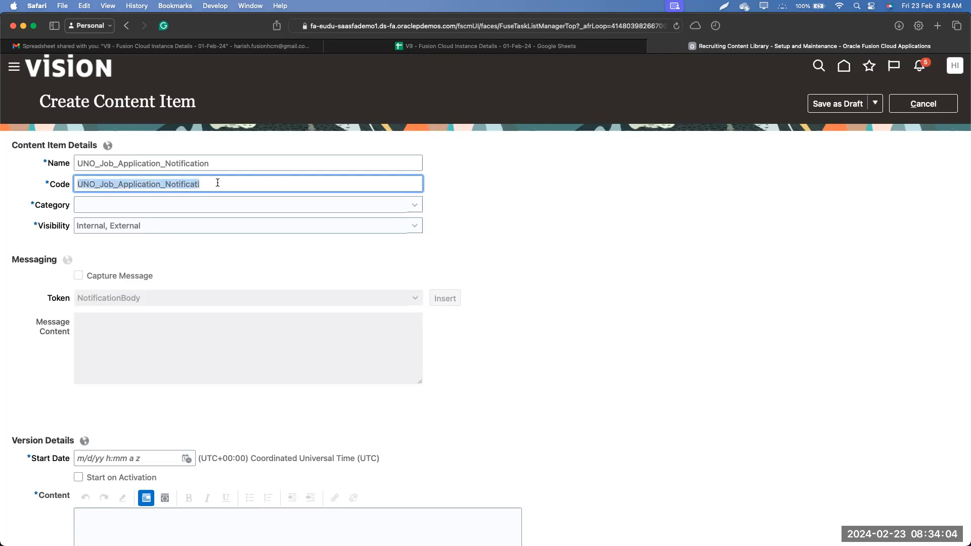
{"action": "type", "text": "1"}
{"action": "key", "text": "BackSpace"}
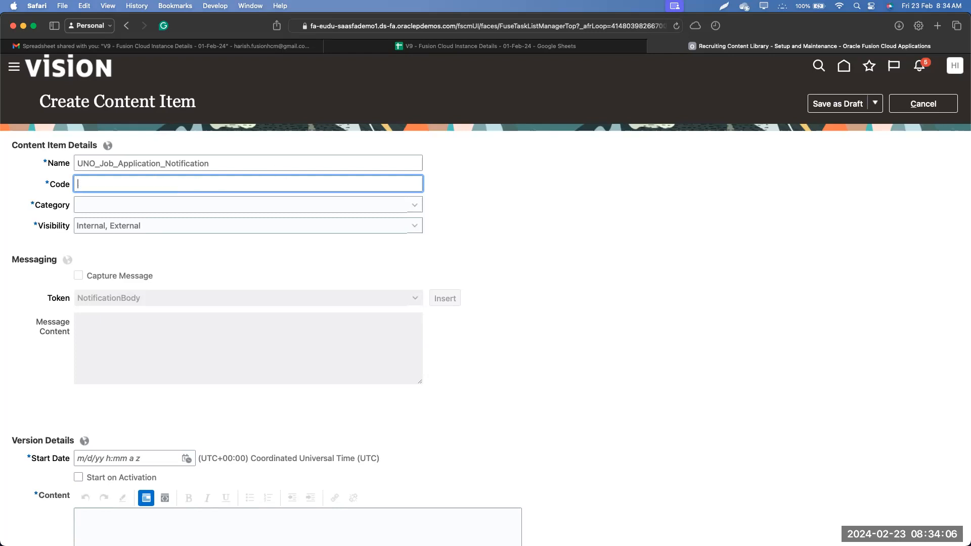
{"action": "type", "text": "ABC_`123123"}
{"action": "key", "text": "BackSpace"}
Replace the code with a copy of the content item's name, UNO_Job_Application_Notificati
{"action": "double_click", "coordinate": [239, 161]}
{"action": "key", "text": "super+c"}
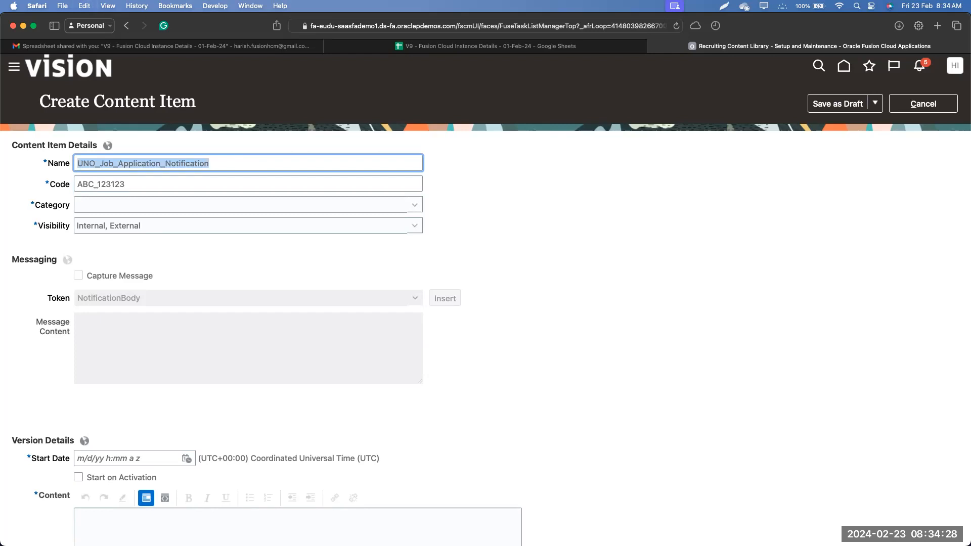
{"action": "key", "text": "Tab"}
{"action": "key", "text": "super+v"}
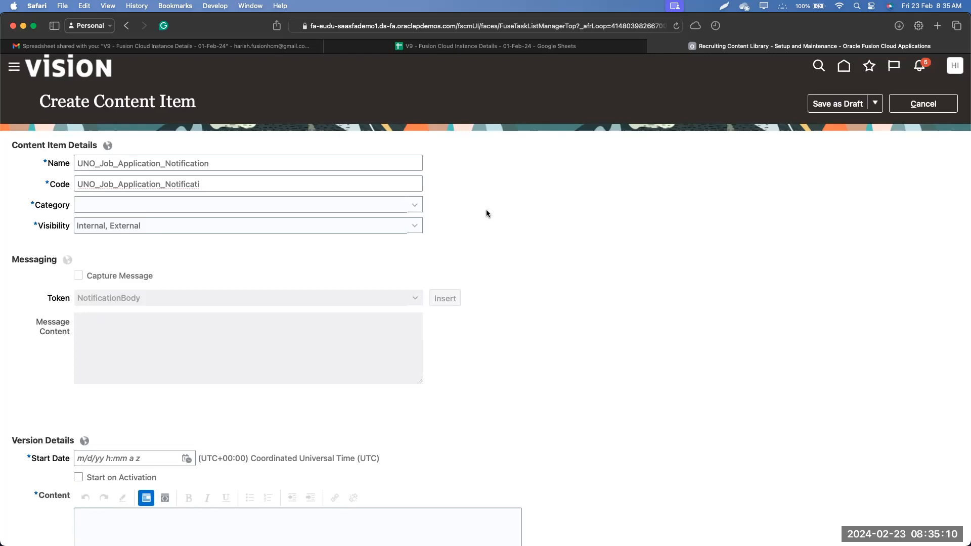
Try filling the name with repeated copies of UNO_Job_Application_Notification, and undo the extra copies
{"action": "left_click", "coordinate": [213, 168]}
{"action": "key", "text": "super+a"}
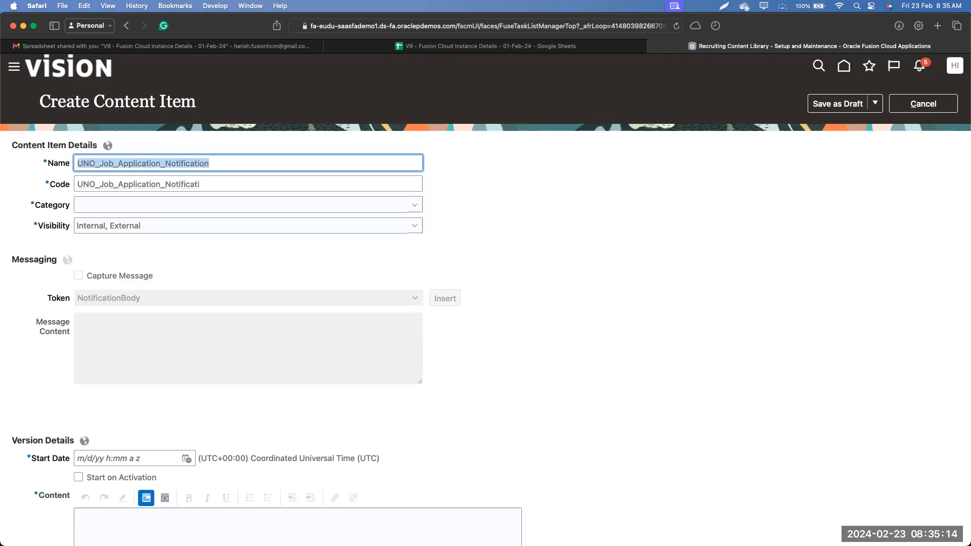
{"action": "key", "text": "super+v"}
{"action": "key", "text": "super+v"}
{"action": "key", "text": "super+v"}
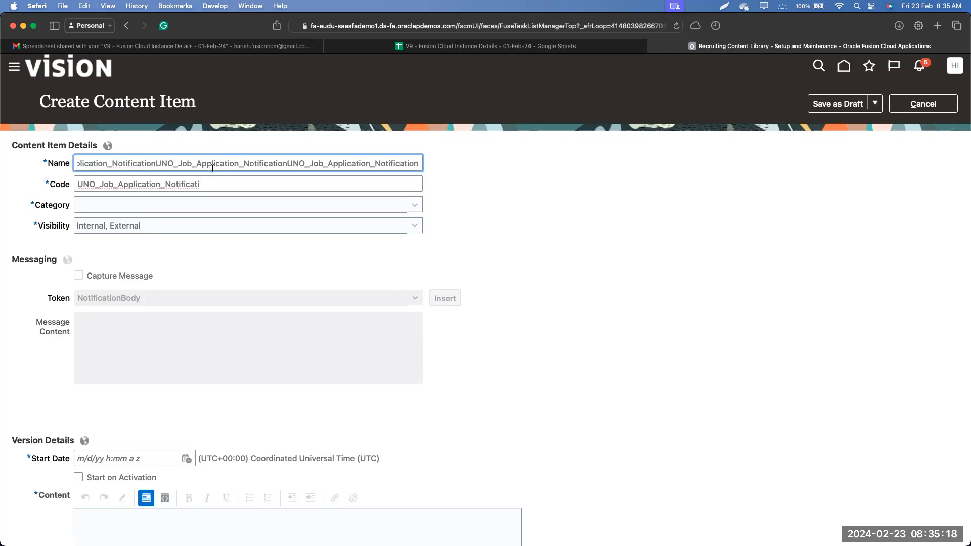
{"action": "key", "text": "super+z"}
{"action": "key", "text": "super+z"}
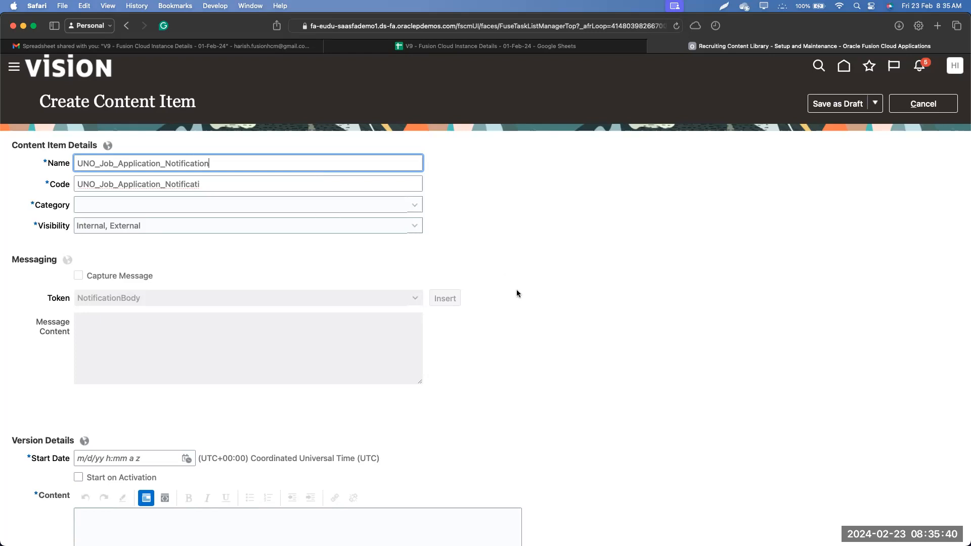
Set the content item's category to Employer Description and review the fields offered for it
{"action": "scroll", "coordinate": [517, 292], "scroll_direction": "down", "scroll_amount": 2}
{"action": "scroll", "coordinate": [517, 293], "scroll_direction": "down", "scroll_amount": 2}
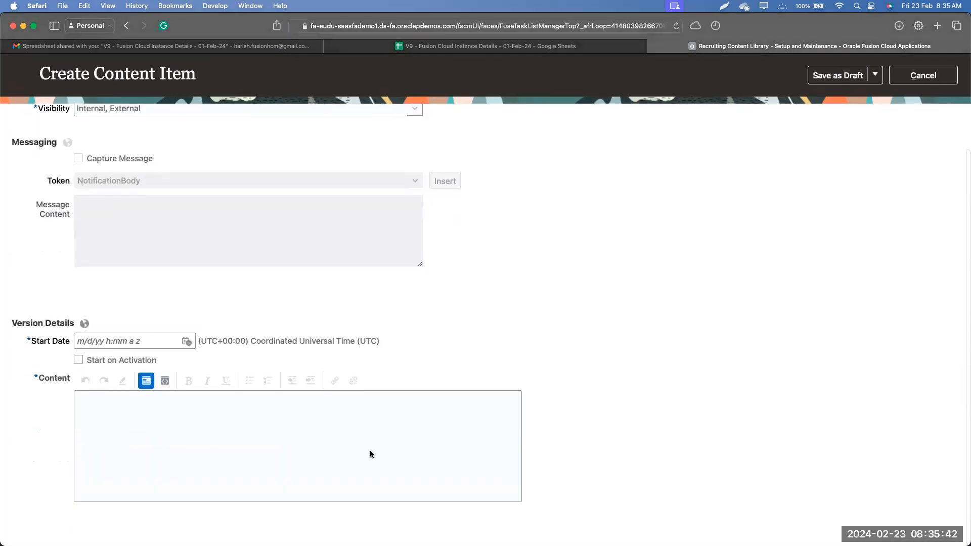
{"action": "scroll", "coordinate": [451, 348], "scroll_direction": "up", "scroll_amount": 5}
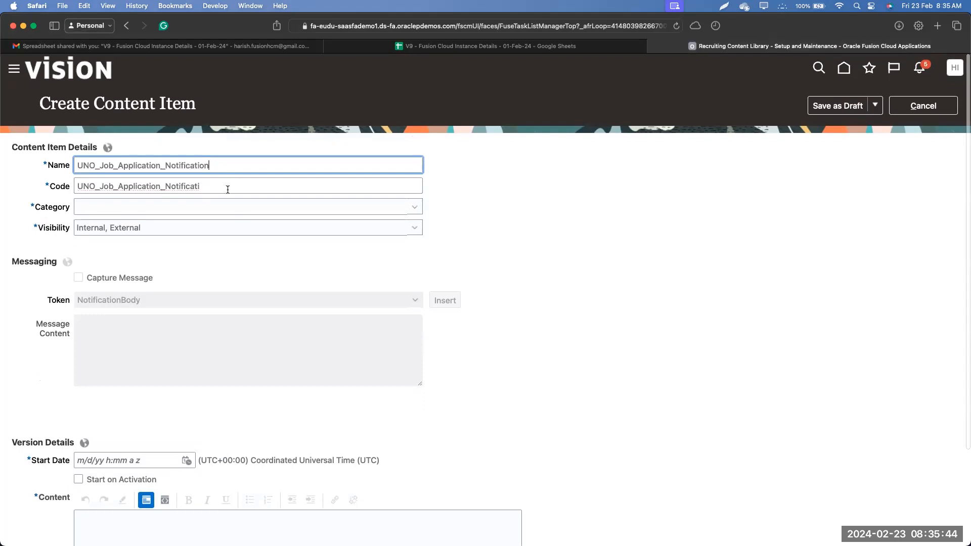
{"action": "left_click", "coordinate": [226, 203]}
{"action": "key", "text": "e"}
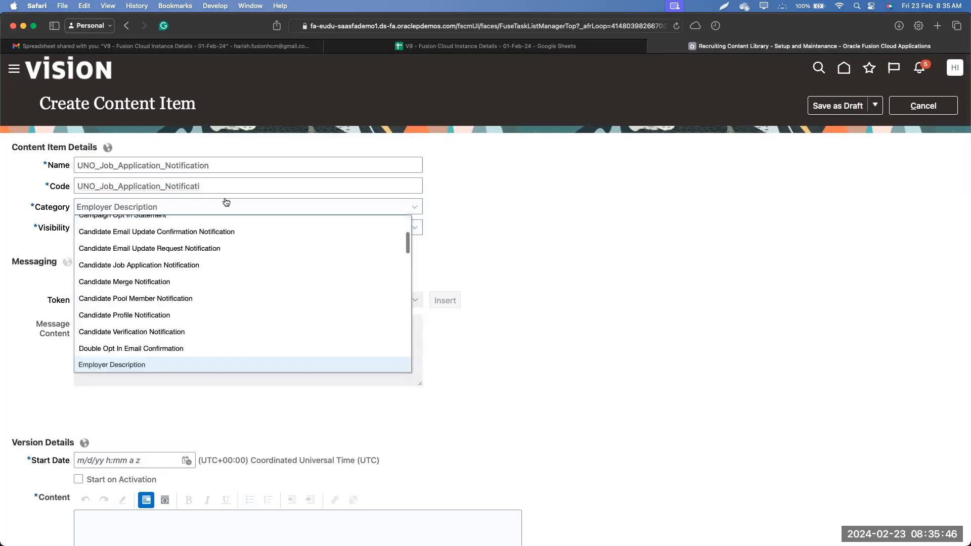
{"action": "key", "text": "Return"}
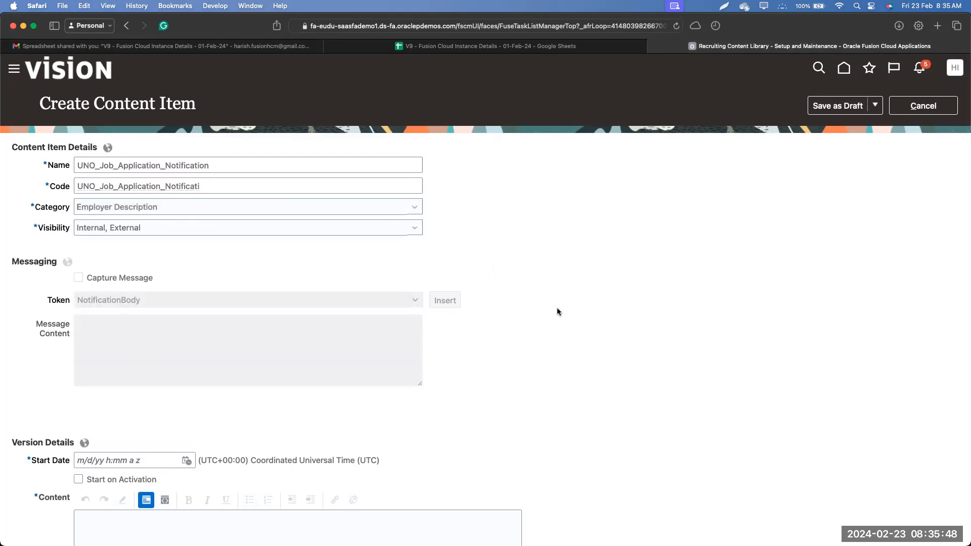
{"action": "scroll", "coordinate": [562, 321], "scroll_direction": "down", "scroll_amount": 3}
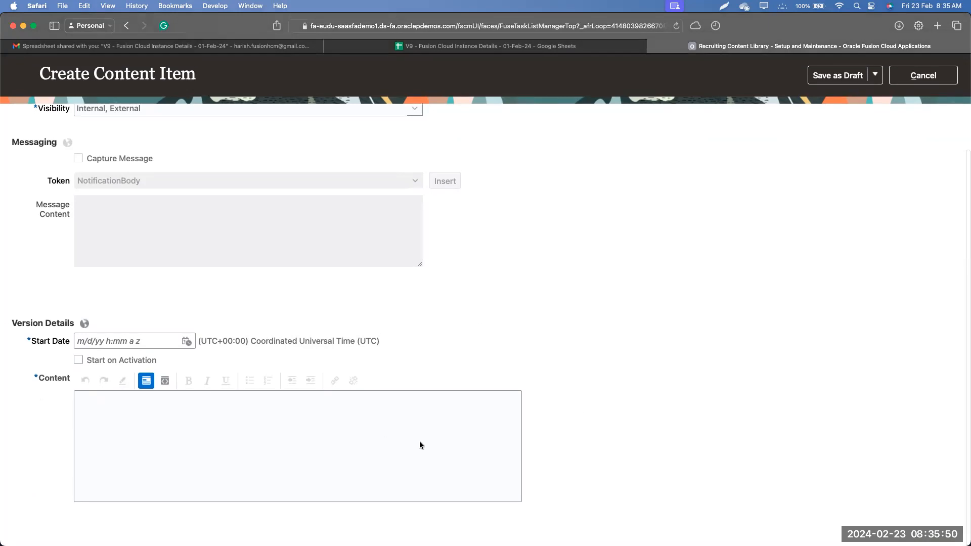
{"action": "scroll", "coordinate": [713, 371], "scroll_direction": "up", "scroll_amount": 3}
{"action": "scroll", "coordinate": [713, 370], "scroll_direction": "down", "scroll_amount": 3}
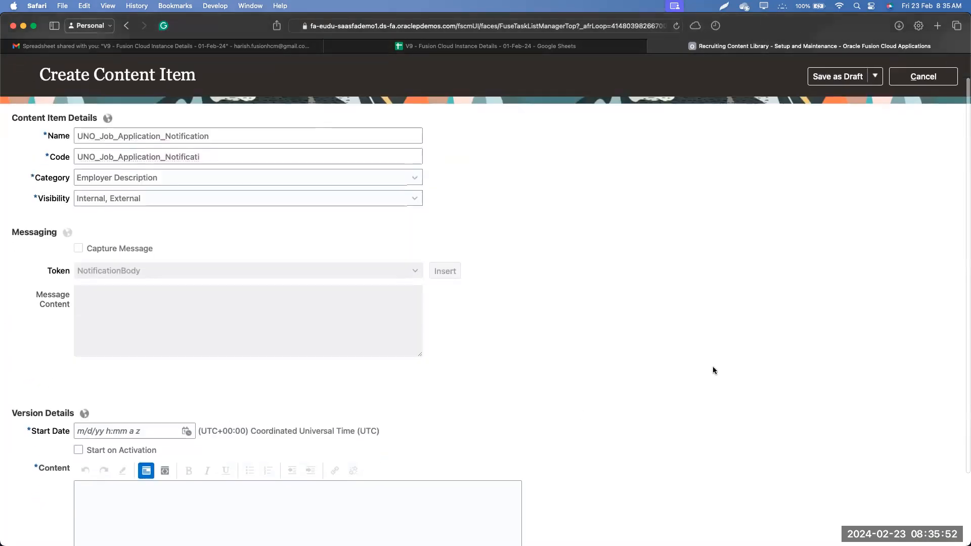
{"action": "left_click", "coordinate": [136, 424]}
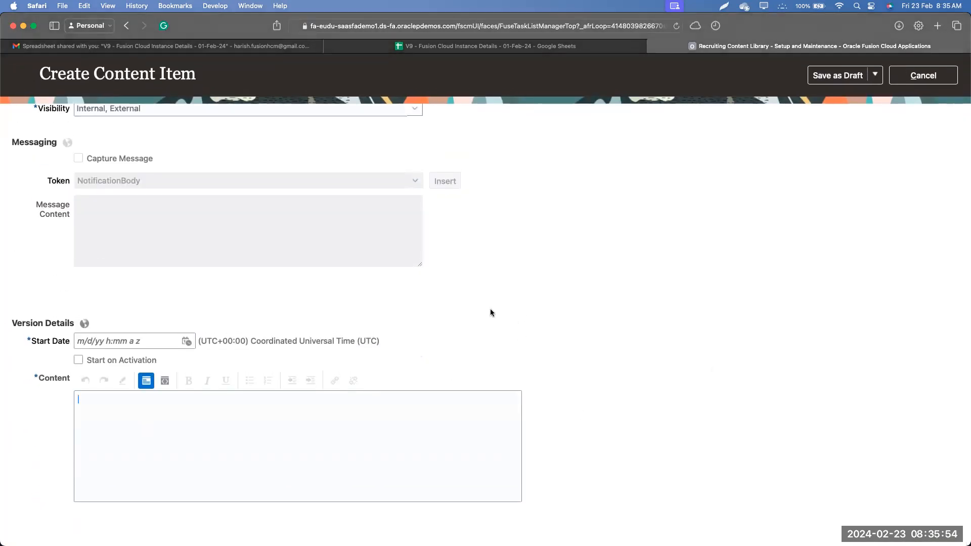
Change the content item's category to Candidate Job Application Notification, accept the removal of provided content, and review the form's sections
{"action": "scroll", "coordinate": [455, 293], "scroll_direction": "up", "scroll_amount": 3}
{"action": "left_click", "coordinate": [243, 208]}
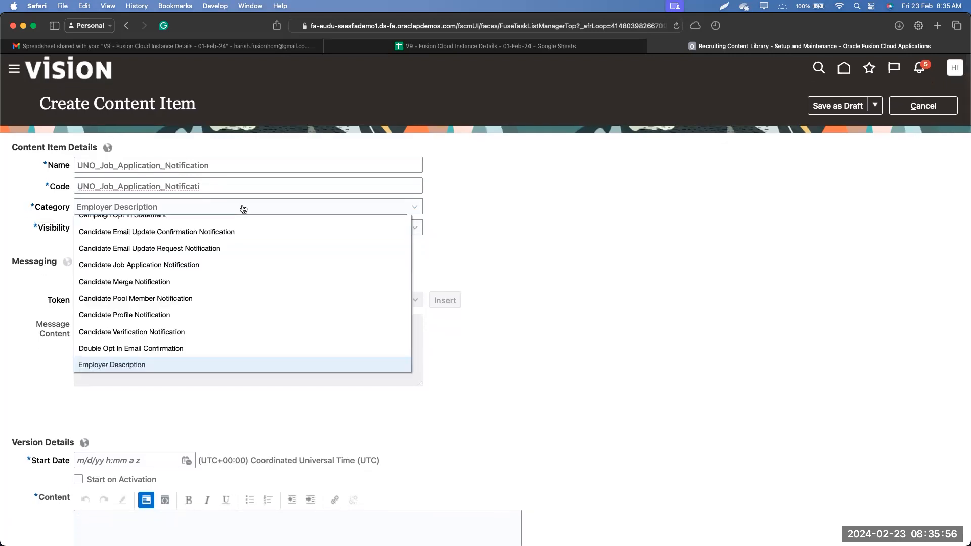
{"action": "key", "text": "j"}
{"action": "key", "text": "c"}
{"action": "key", "text": "Down"}
{"action": "key", "text": "Down"}
{"action": "key", "text": "Down"}
{"action": "key", "text": "Down"}
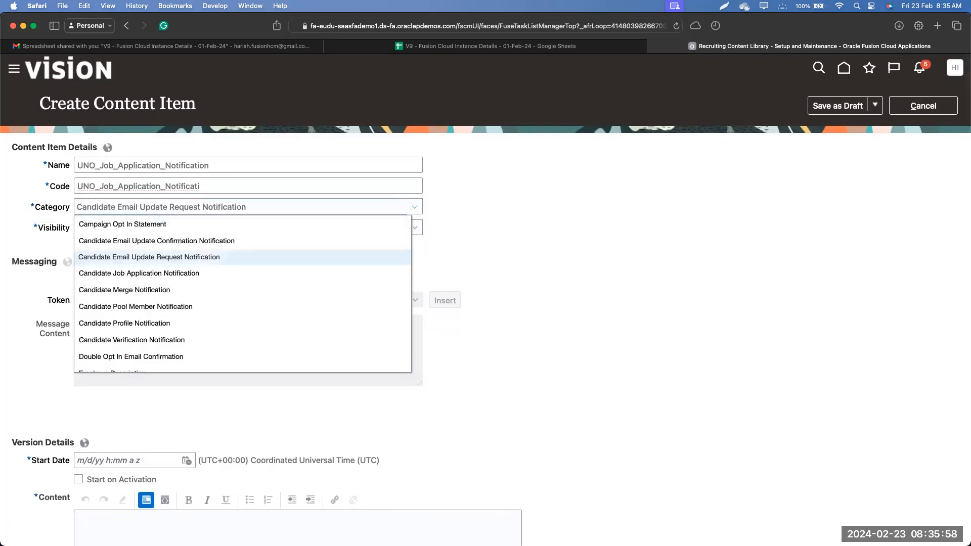
{"action": "key", "text": "Up"}
{"action": "key", "text": "Return"}
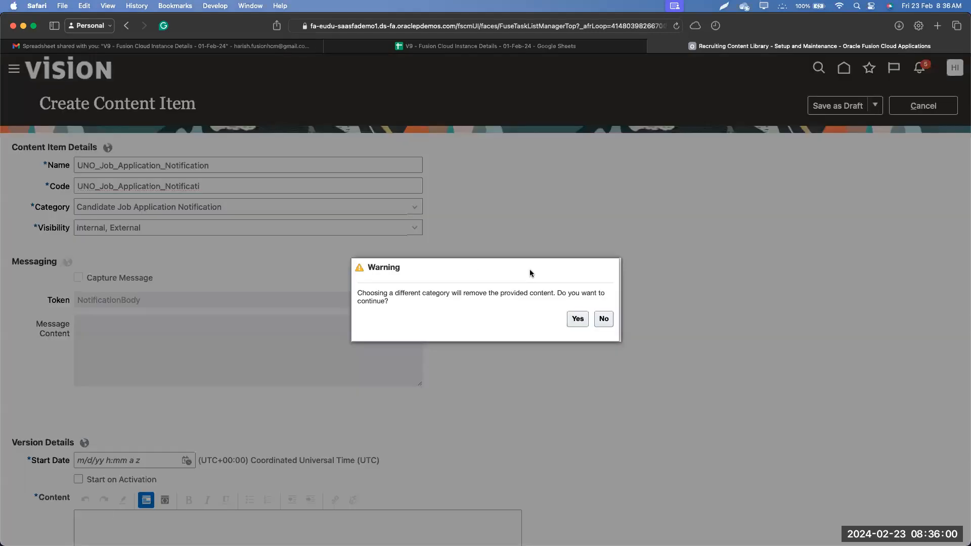
{"action": "left_click", "coordinate": [578, 320]}
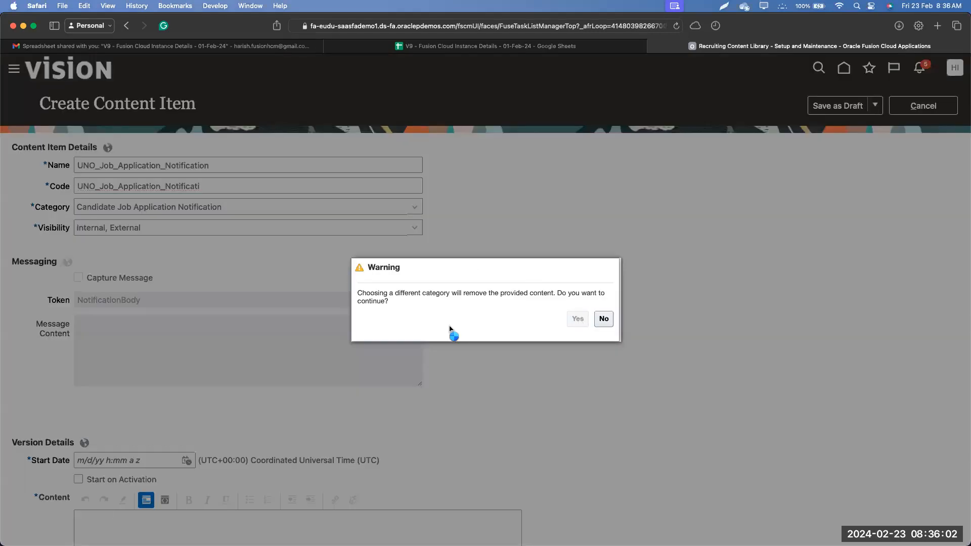
{"action": "scroll", "coordinate": [567, 358], "scroll_direction": "down", "scroll_amount": 10}
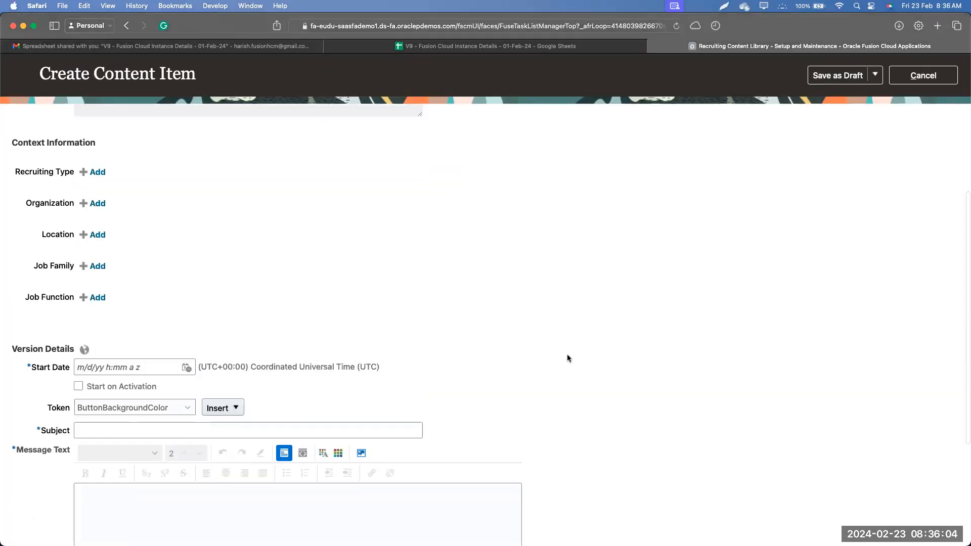
{"action": "scroll", "coordinate": [568, 358], "scroll_direction": "up", "scroll_amount": 10}
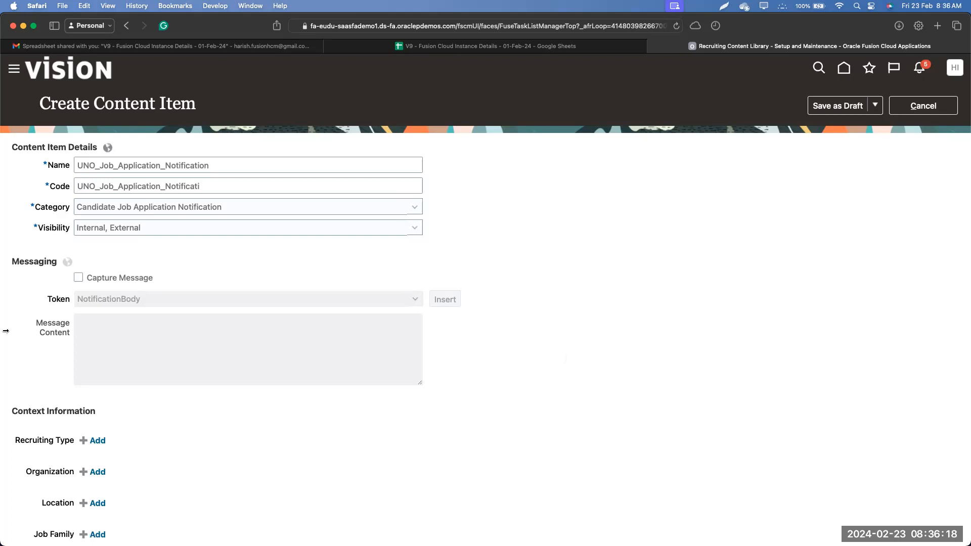
Check the visibility options and choose Internal, External for the content item
{"action": "left_click", "coordinate": [99, 231]}
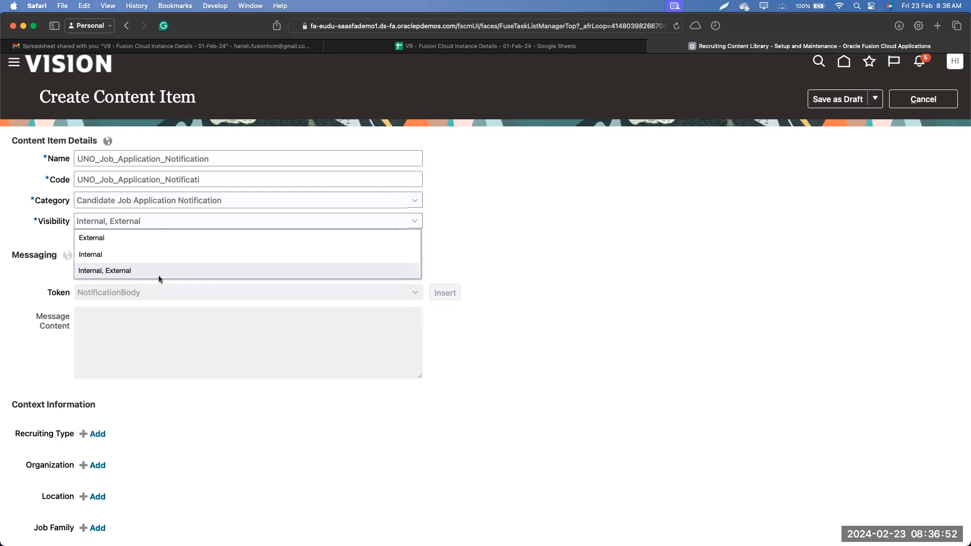
{"action": "left_click", "coordinate": [253, 267]}
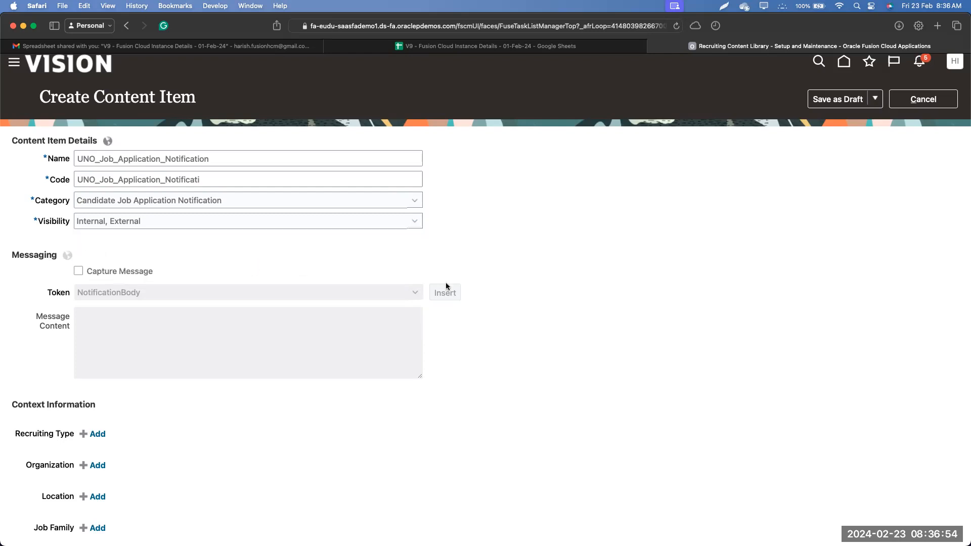
{"action": "double_click", "coordinate": [12, 255]}
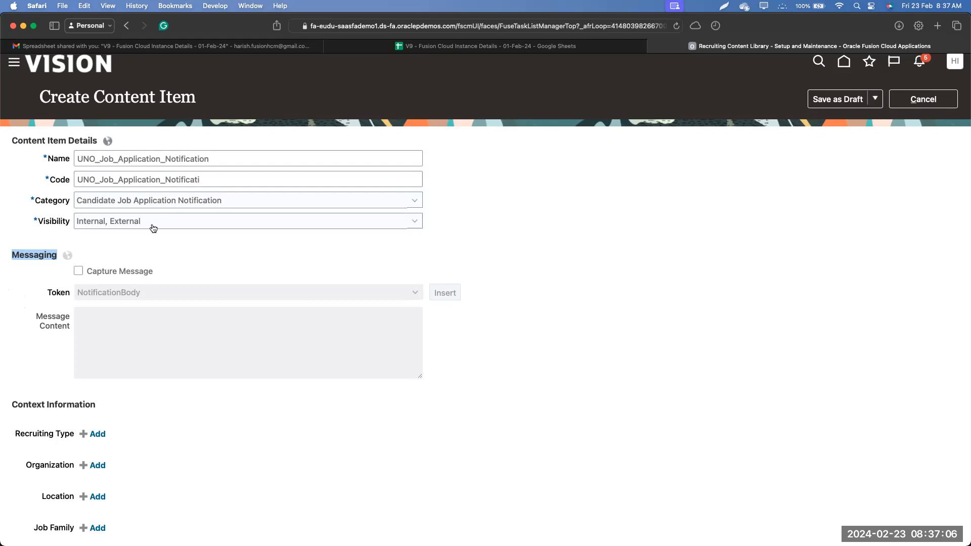
Switch the category to Employer Description, accept the content removal, and check the Capture Message option in the Messaging section
{"action": "left_click", "coordinate": [161, 202]}
{"action": "key", "text": "e"}
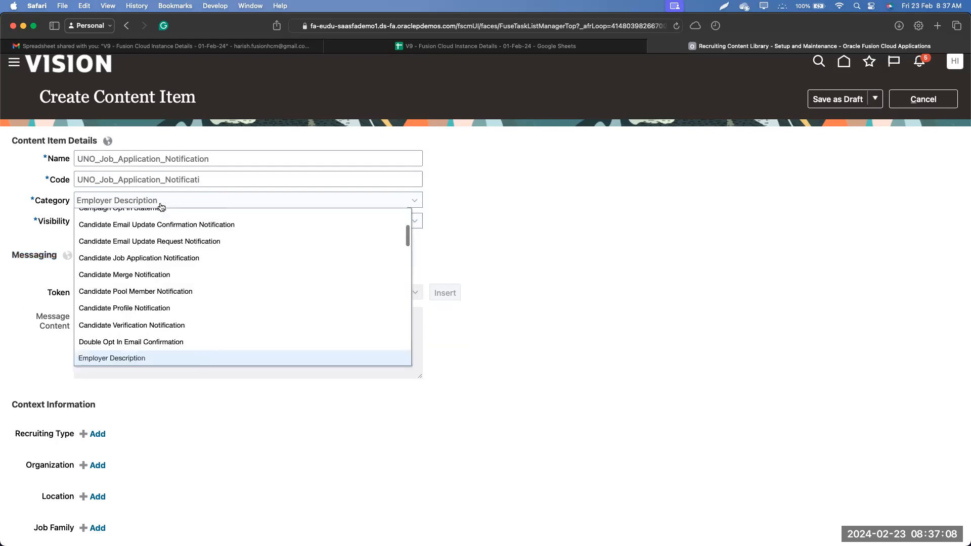
{"action": "key", "text": "Return"}
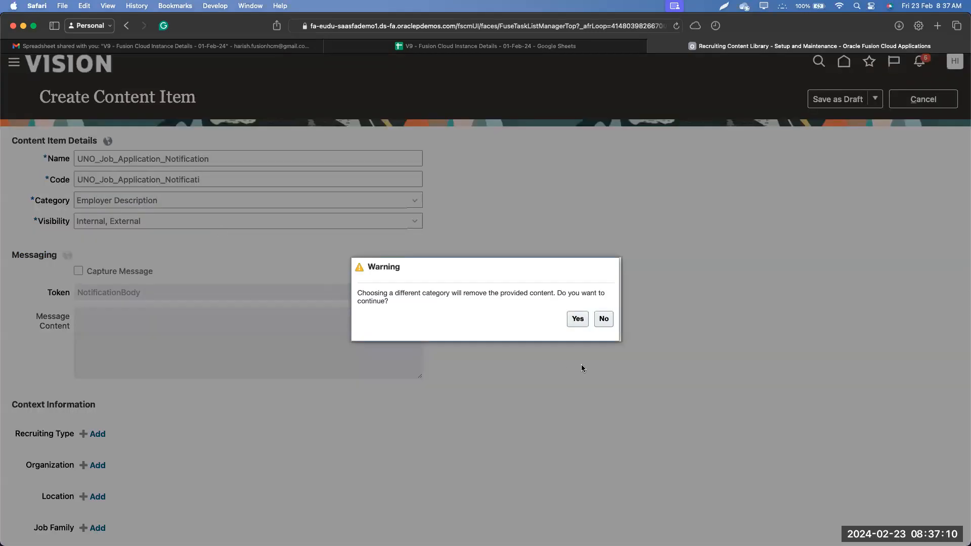
{"action": "left_click", "coordinate": [578, 318]}
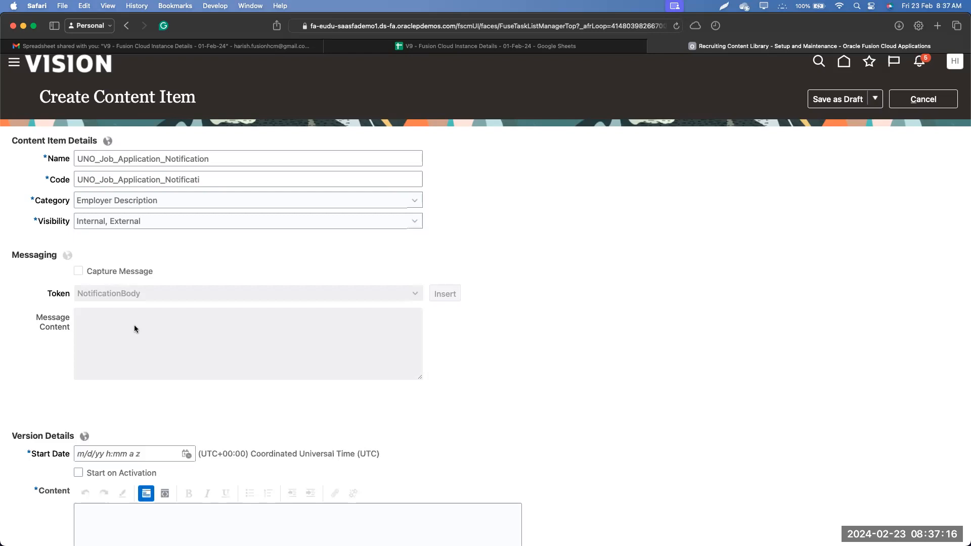
{"action": "double_click", "coordinate": [82, 275]}
{"action": "triple_click", "coordinate": [82, 273]}
{"action": "triple_click", "coordinate": [76, 273]}
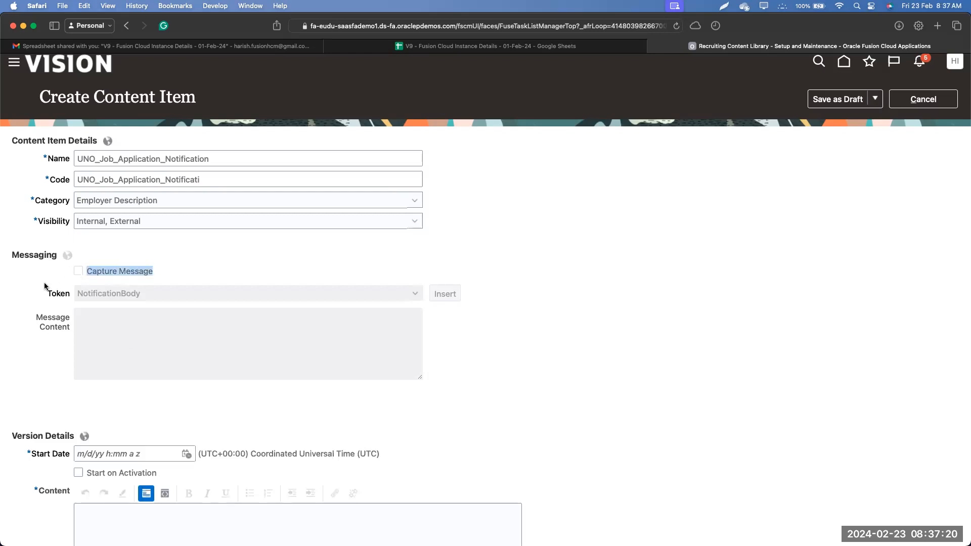
{"action": "left_click_drag", "start_coordinate": [10, 256], "coordinate": [478, 377]}
{"action": "left_click", "coordinate": [477, 380]}
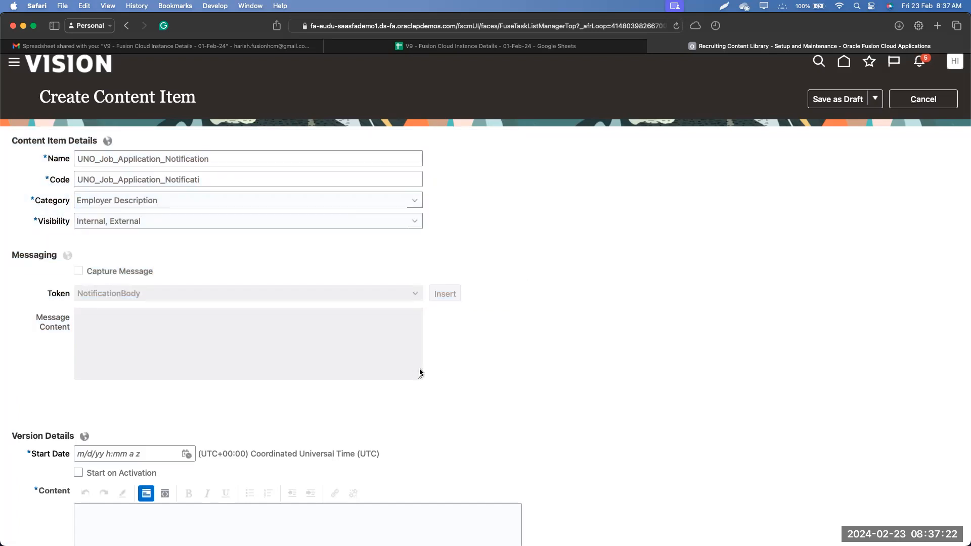
Set the category back to Candidate Job Application Notification and agree to remove the provided content
{"action": "left_click", "coordinate": [214, 205]}
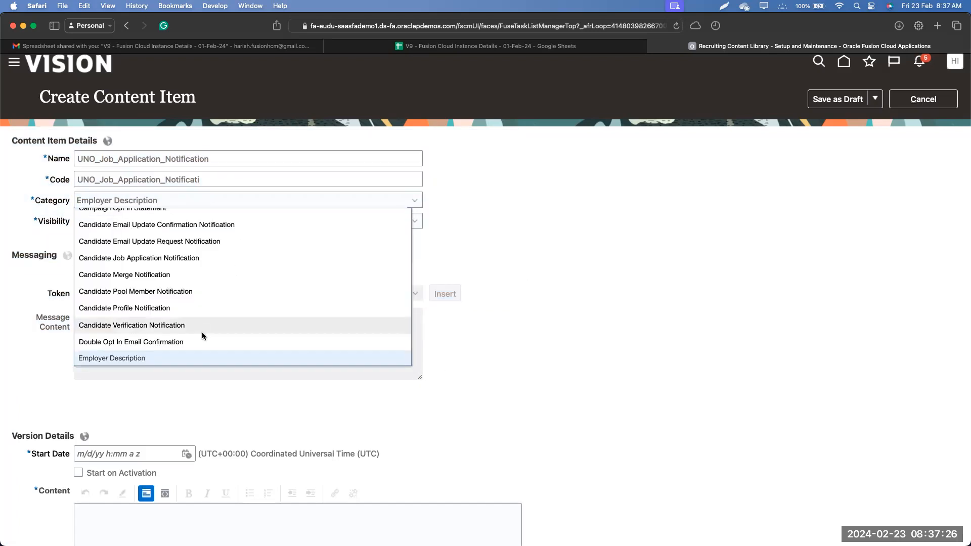
{"action": "scroll", "coordinate": [226, 298], "scroll_direction": "up", "scroll_amount": 2}
{"action": "left_click", "coordinate": [225, 282]}
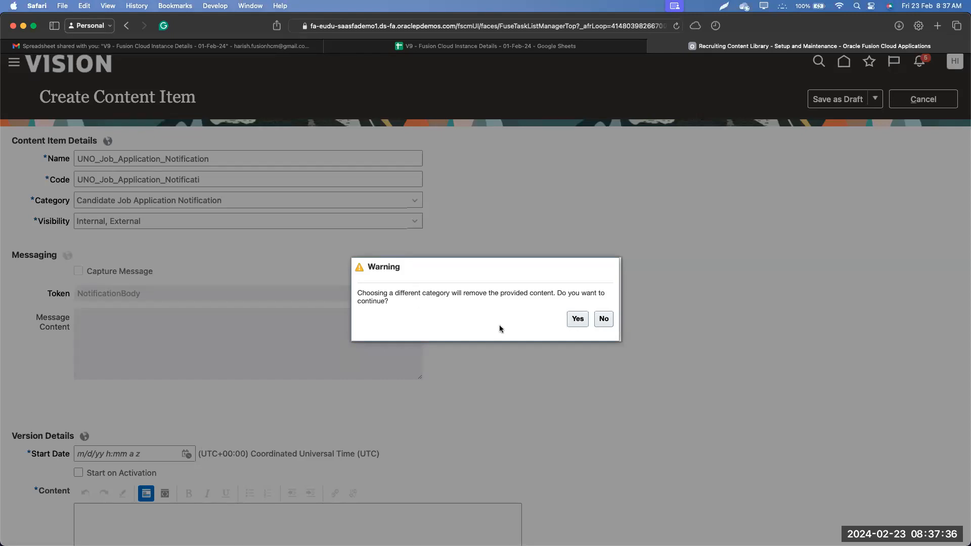
{"action": "scroll", "coordinate": [499, 327], "scroll_direction": "down", "scroll_amount": 4}
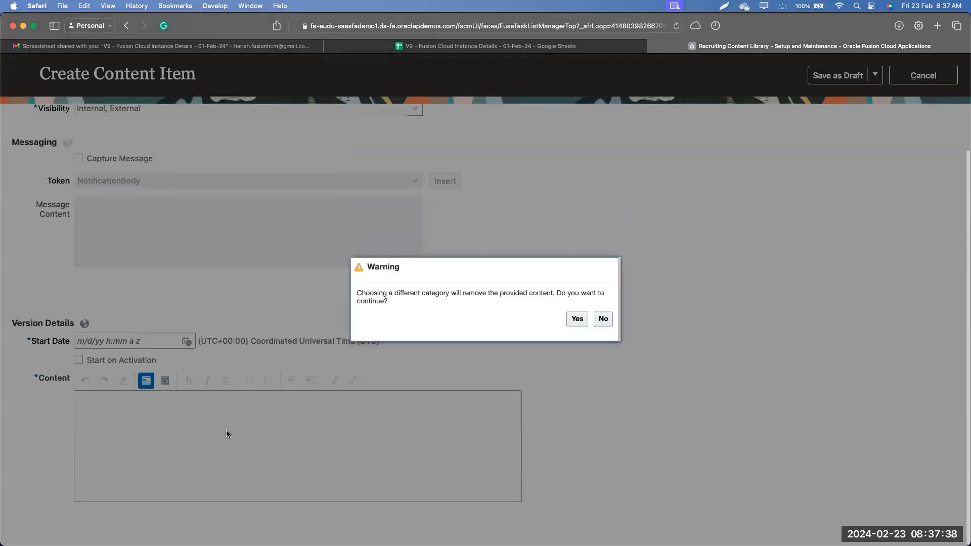
{"action": "left_click", "coordinate": [576, 318]}
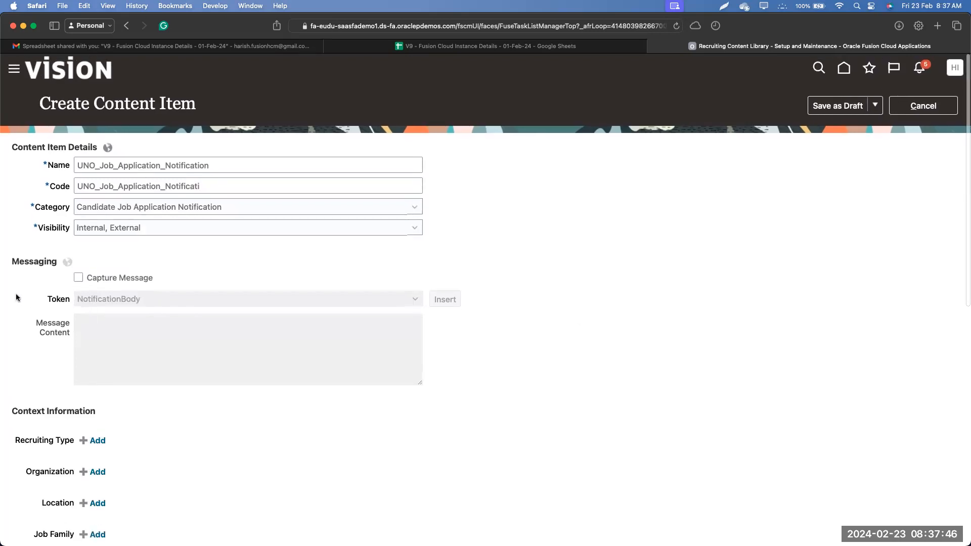
Enable Capture Message in the Messaging section and select the NotificationSubject token
{"action": "left_click_drag", "start_coordinate": [158, 279], "coordinate": [53, 279]}
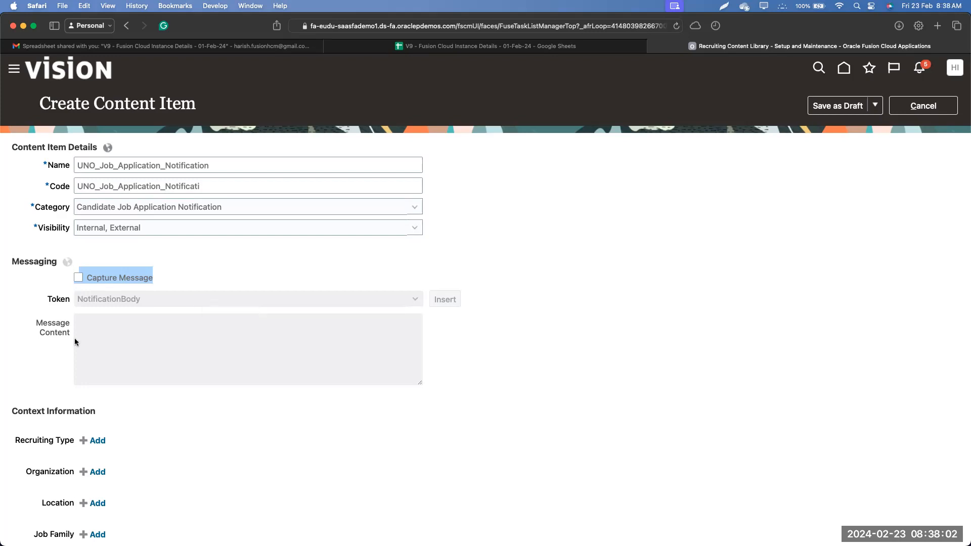
{"action": "left_click", "coordinate": [77, 279]}
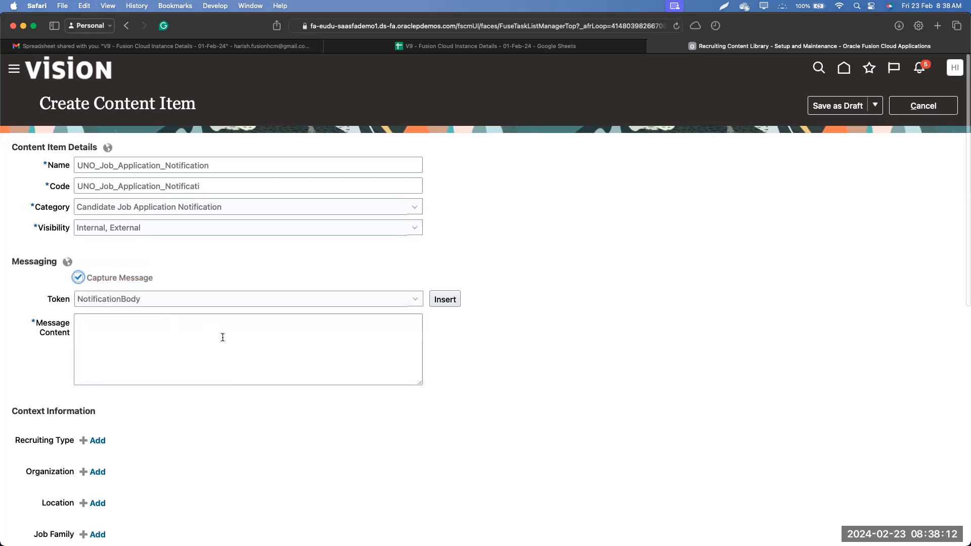
{"action": "left_click", "coordinate": [154, 302]}
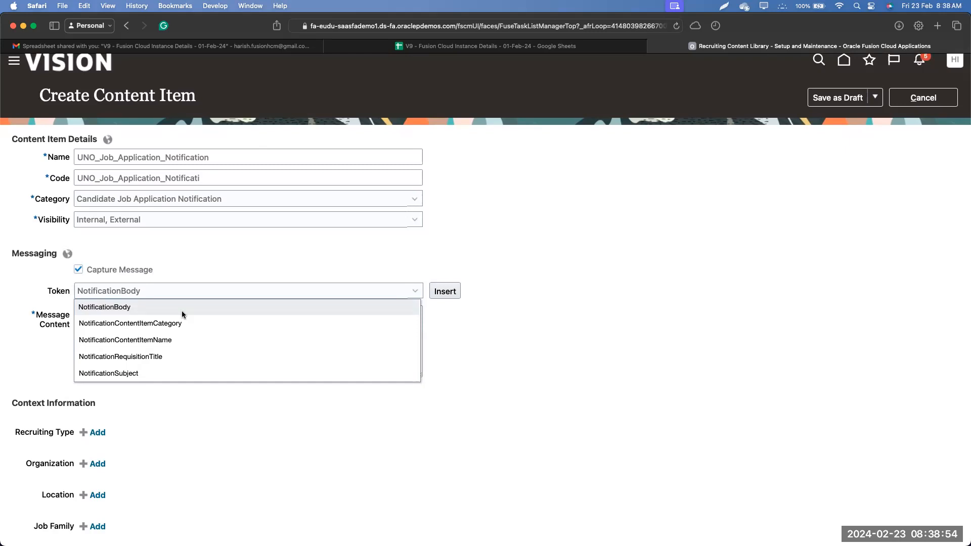
{"action": "left_click", "coordinate": [151, 373]}
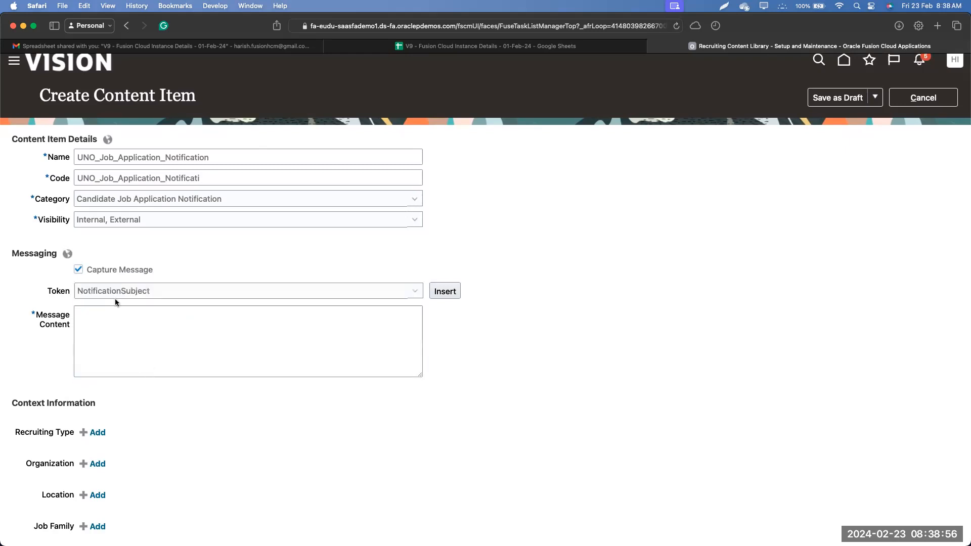
Enter "Thanks for Applying to the Job Requisition" as the subject in the version details
{"action": "scroll", "coordinate": [114, 323], "scroll_direction": "down", "scroll_amount": 5}
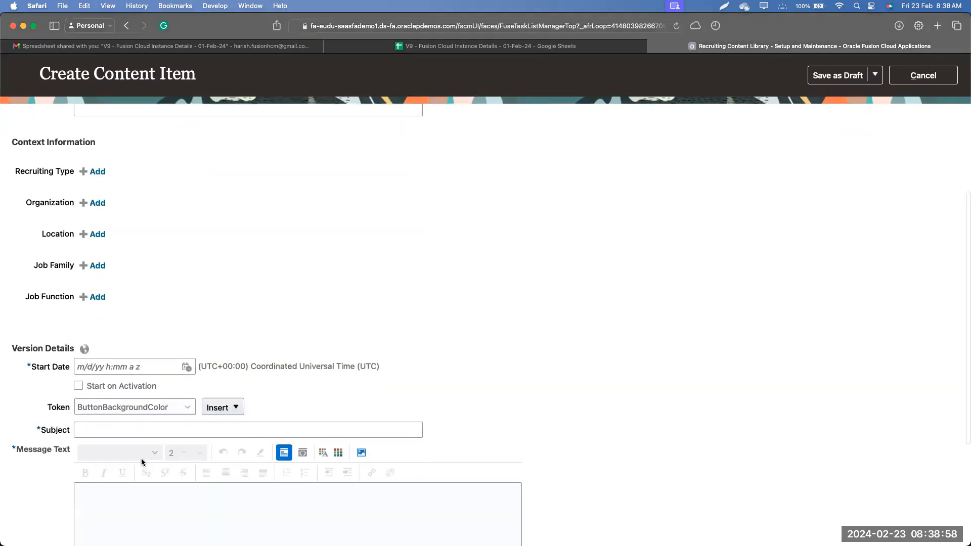
{"action": "left_click", "coordinate": [102, 419]}
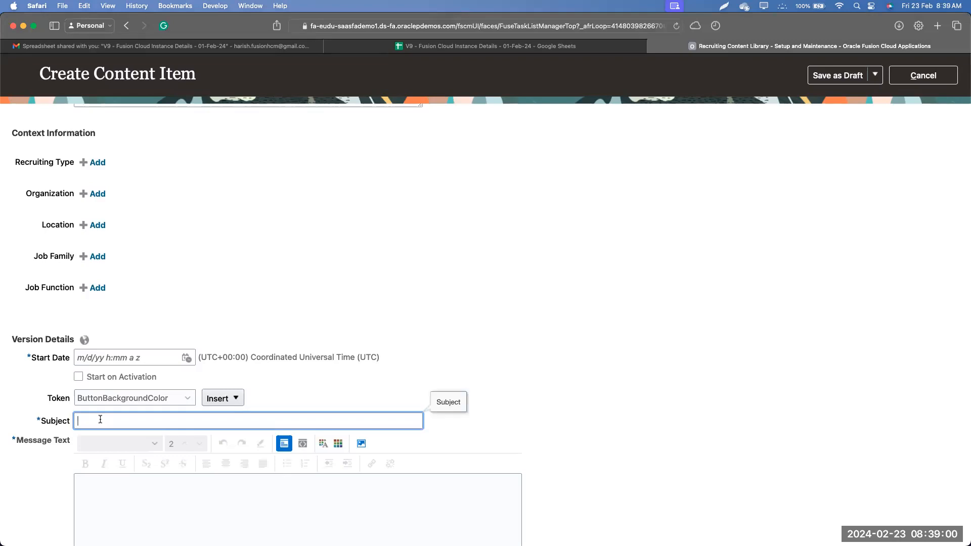
{"action": "type", "text": "Thanks for Applyitng to the Jo"}
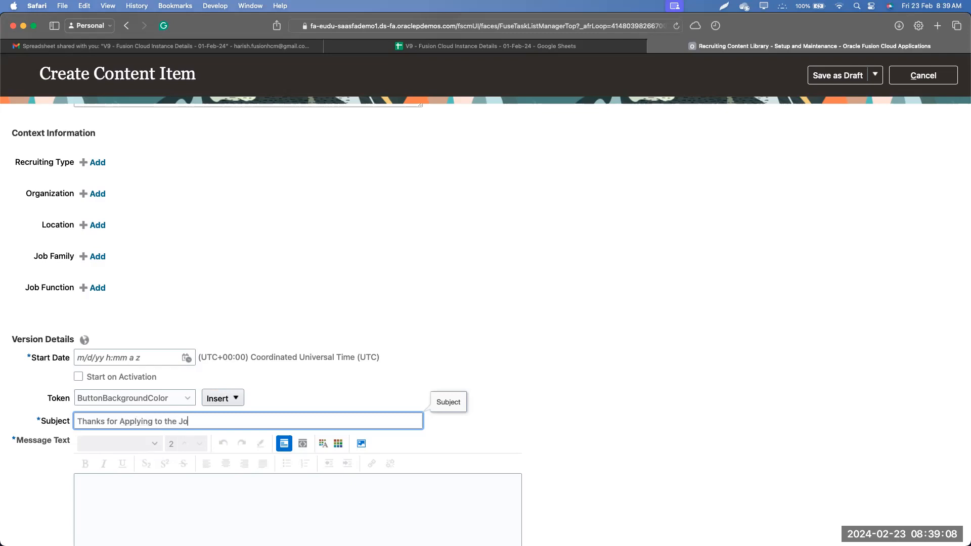
{"action": "type", "text": "b Requisition"}
{"action": "left_click", "coordinate": [277, 300]}
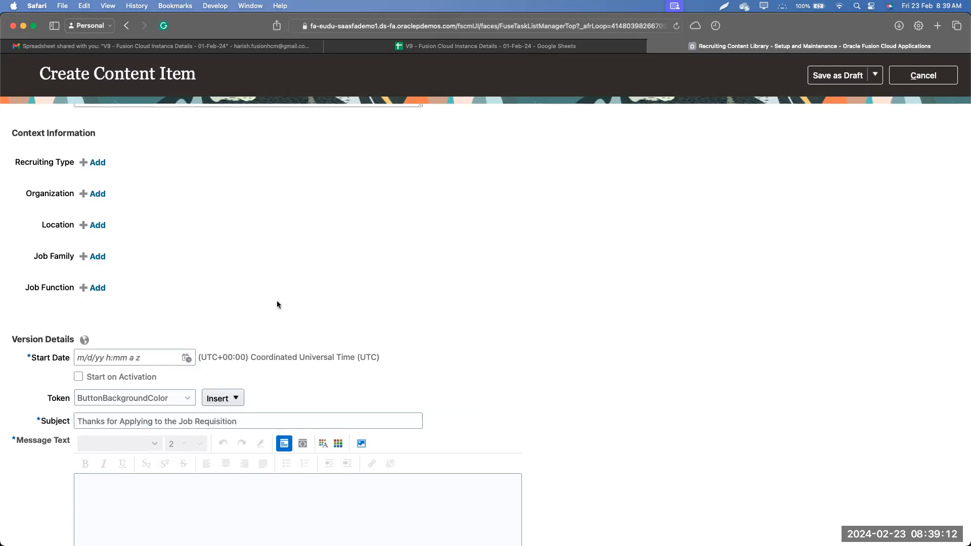
{"action": "scroll", "coordinate": [277, 300], "scroll_direction": "up", "scroll_amount": 5}
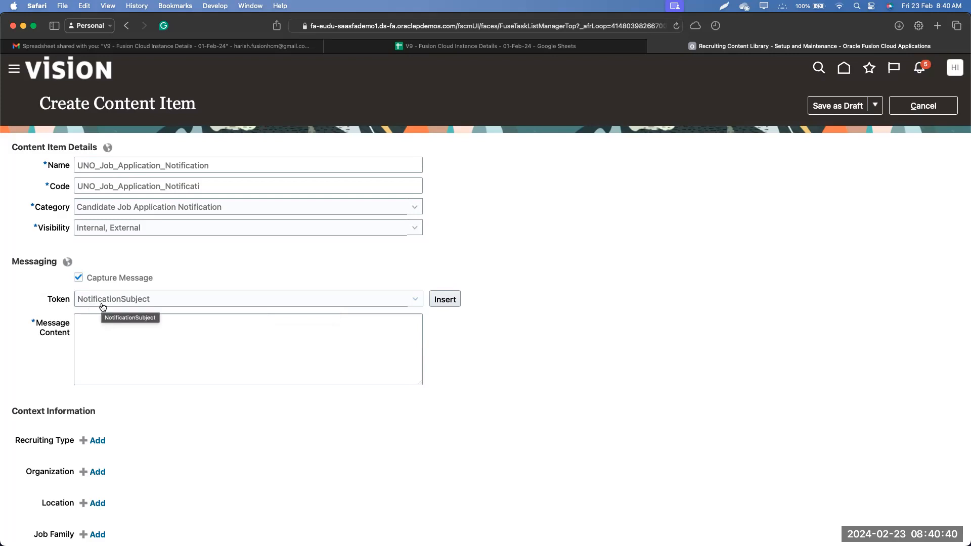
{"action": "scroll", "coordinate": [106, 314], "scroll_direction": "down", "scroll_amount": 10}
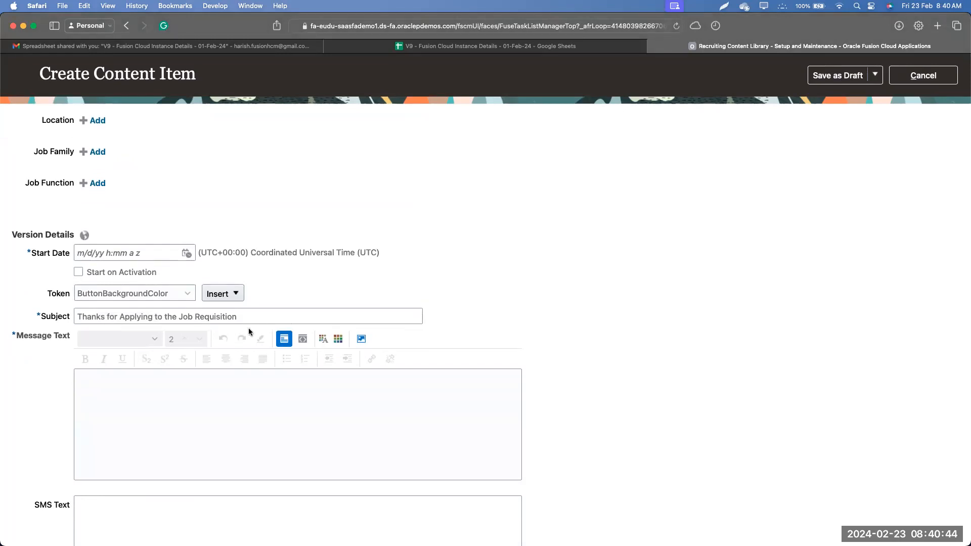
Insert the NotificationSubject token into the Message Content of the Messaging section
{"action": "scroll", "coordinate": [247, 329], "scroll_direction": "up", "scroll_amount": 3}
{"action": "left_click", "coordinate": [146, 394]}
{"action": "left_click_drag", "start_coordinate": [147, 394], "coordinate": [37, 415]}
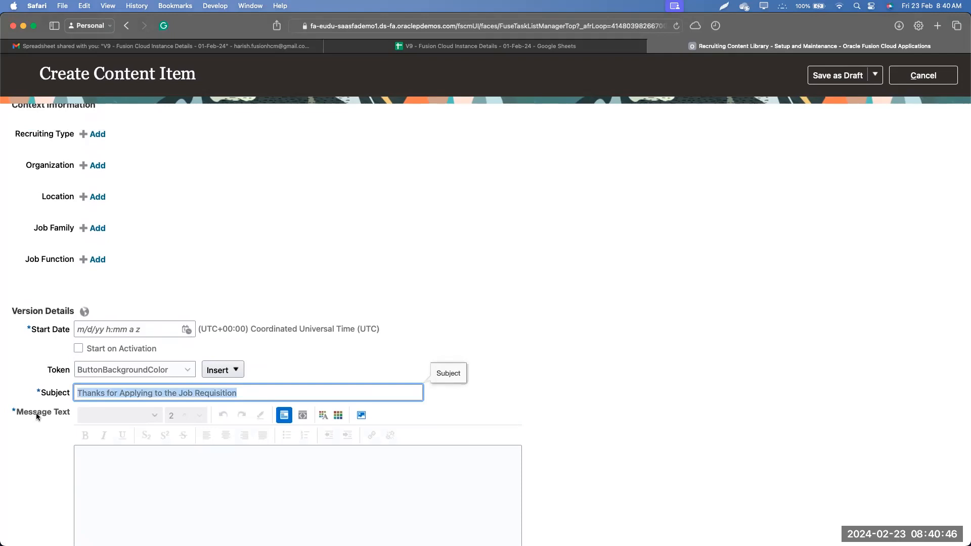
{"action": "scroll", "coordinate": [41, 413], "scroll_direction": "up", "scroll_amount": 6}
{"action": "scroll", "coordinate": [168, 372], "scroll_direction": "down", "scroll_amount": 2}
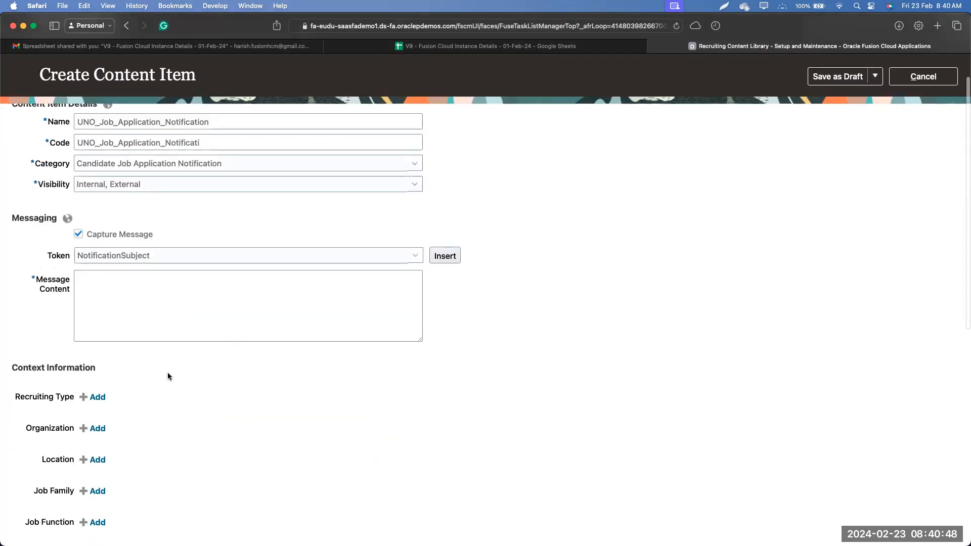
{"action": "left_click", "coordinate": [170, 233]}
{"action": "left_click", "coordinate": [152, 309]}
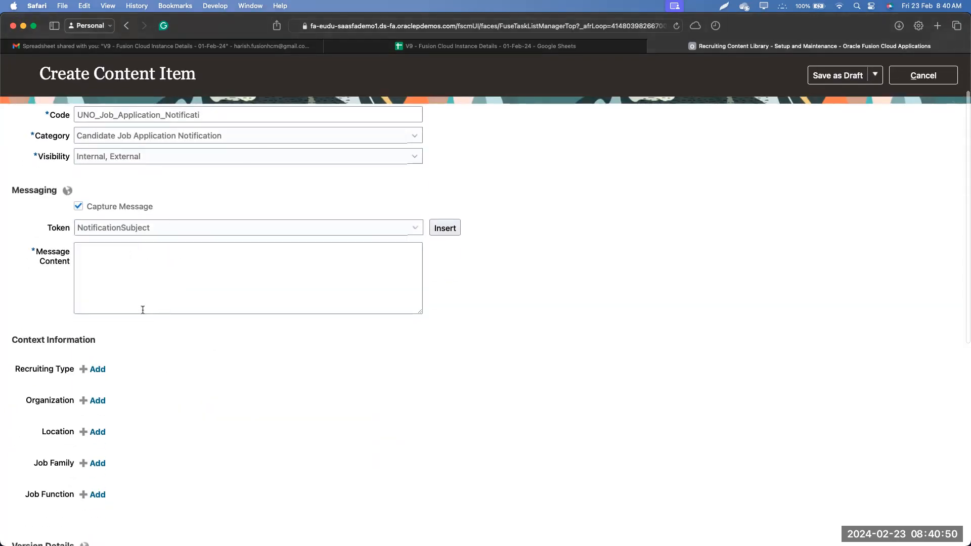
{"action": "left_click", "coordinate": [259, 277]}
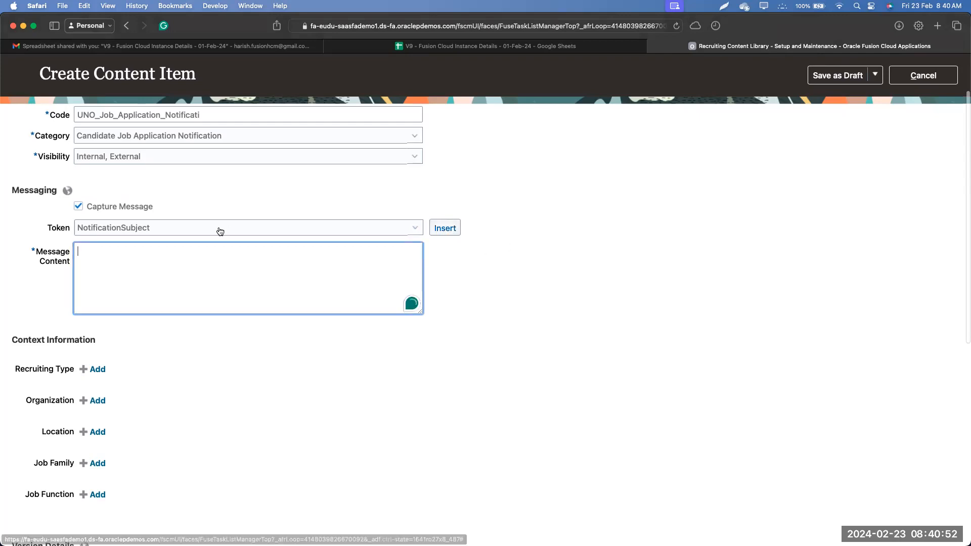
{"action": "left_click", "coordinate": [445, 228]}
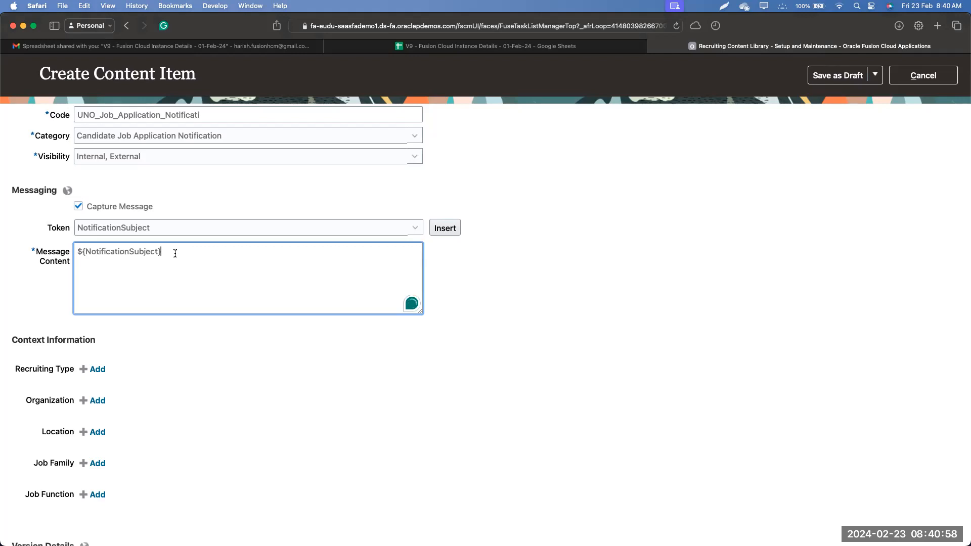
Add the NotificationBody token on a new line of the Message Content
{"action": "key", "text": "Return"}
{"action": "left_click", "coordinate": [194, 231]}
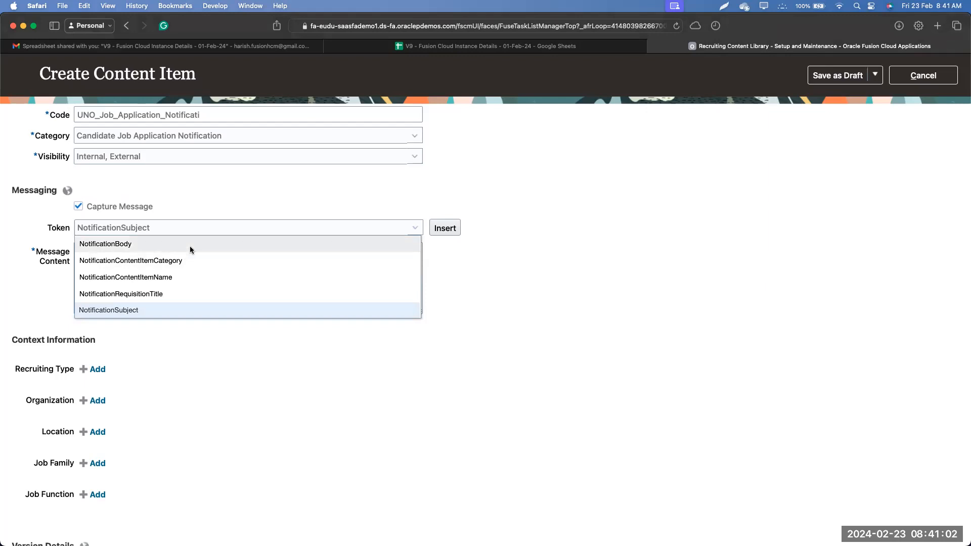
{"action": "left_click", "coordinate": [190, 247]}
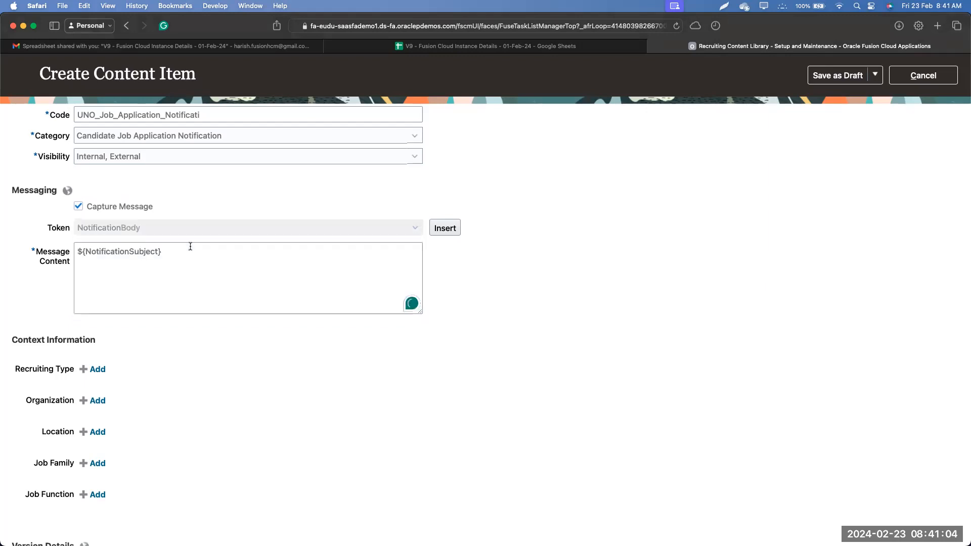
{"action": "left_click", "coordinate": [445, 229]}
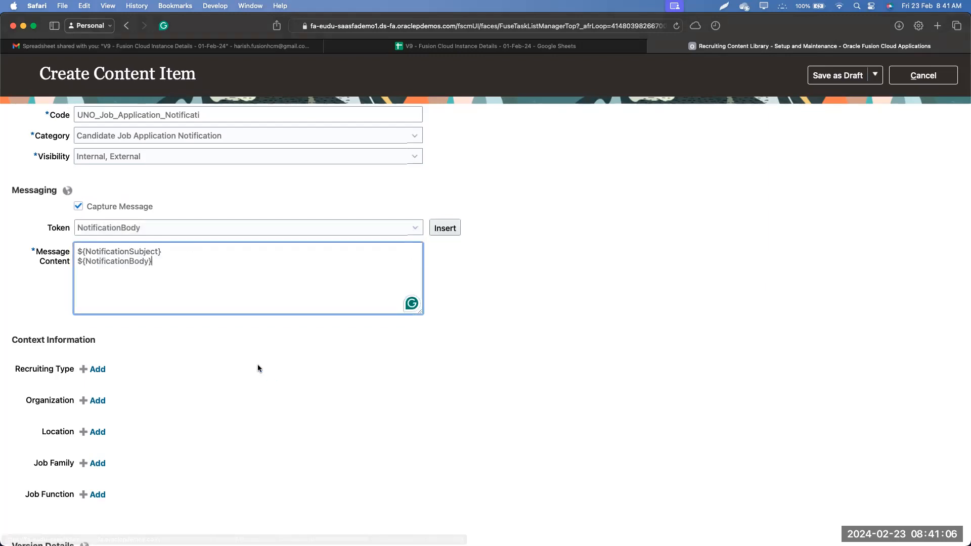
Enter "TEST" as the Message Text in the version details
{"action": "scroll", "coordinate": [252, 365], "scroll_direction": "down", "scroll_amount": 8}
{"action": "left_click", "coordinate": [186, 350]}
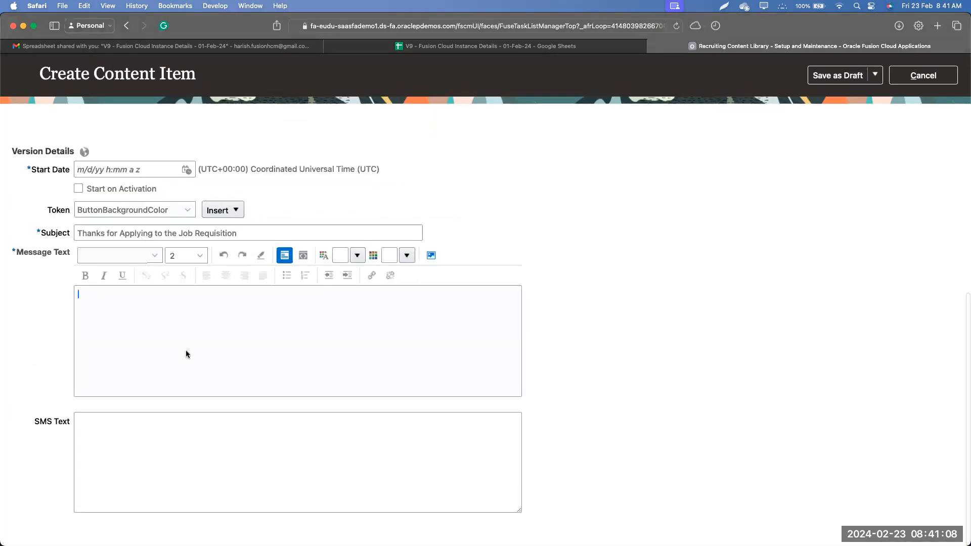
{"action": "type", "text": "asd"}
{"action": "key", "text": "BackSpace"}
{"action": "key", "text": "BackSpace"}
{"action": "key", "text": "BackSpace"}
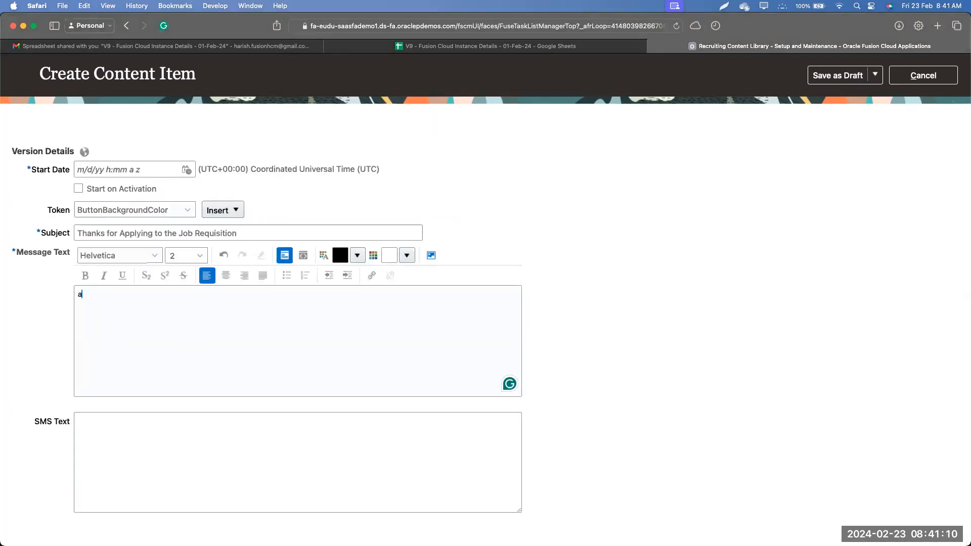
{"action": "type", "text": "TEST"}
Compare the tokens in the Message Content with the subject and message text in the version details
{"action": "scroll", "coordinate": [170, 364], "scroll_direction": "up", "scroll_amount": 3}
{"action": "scroll", "coordinate": [170, 364], "scroll_direction": "up", "scroll_amount": 8}
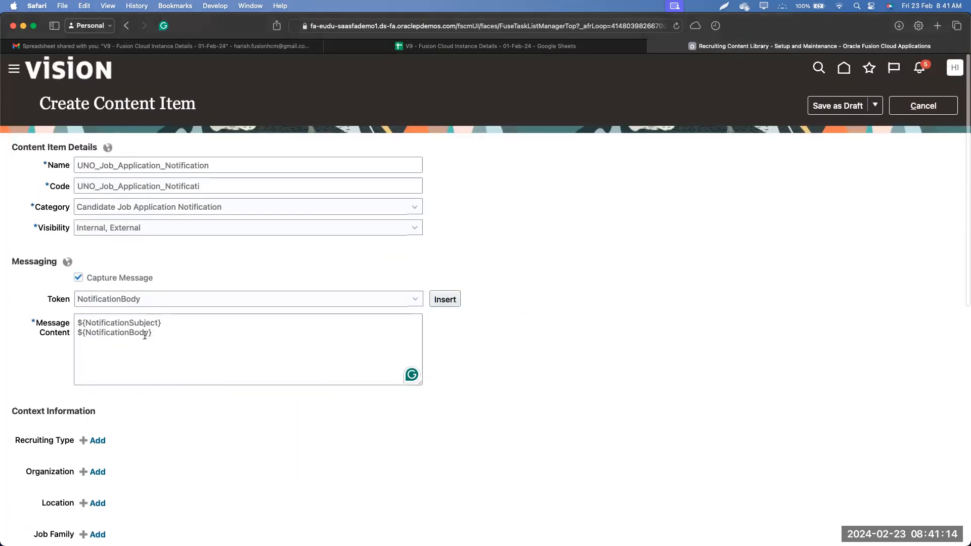
{"action": "scroll", "coordinate": [147, 438], "scroll_direction": "down", "scroll_amount": 7}
{"action": "scroll", "coordinate": [148, 441], "scroll_direction": "down", "scroll_amount": 3}
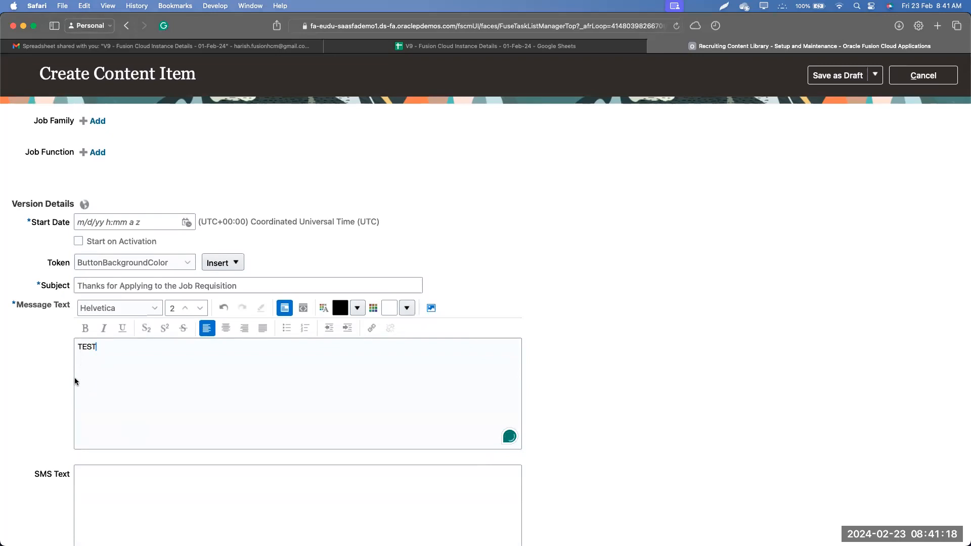
{"action": "scroll", "coordinate": [61, 373], "scroll_direction": "up", "scroll_amount": 6}
{"action": "scroll", "coordinate": [59, 374], "scroll_direction": "up", "scroll_amount": 2}
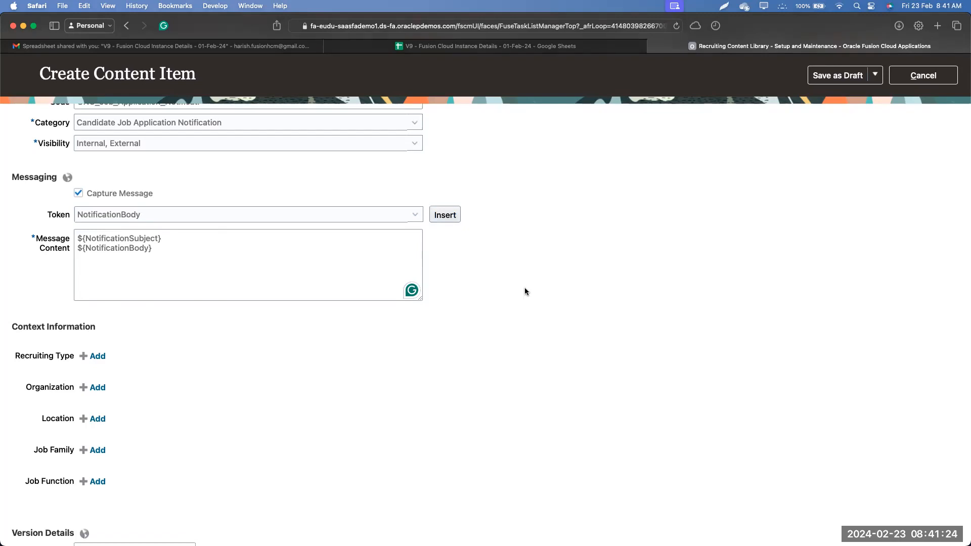
{"action": "scroll", "coordinate": [525, 291], "scroll_direction": "up", "scroll_amount": 1}
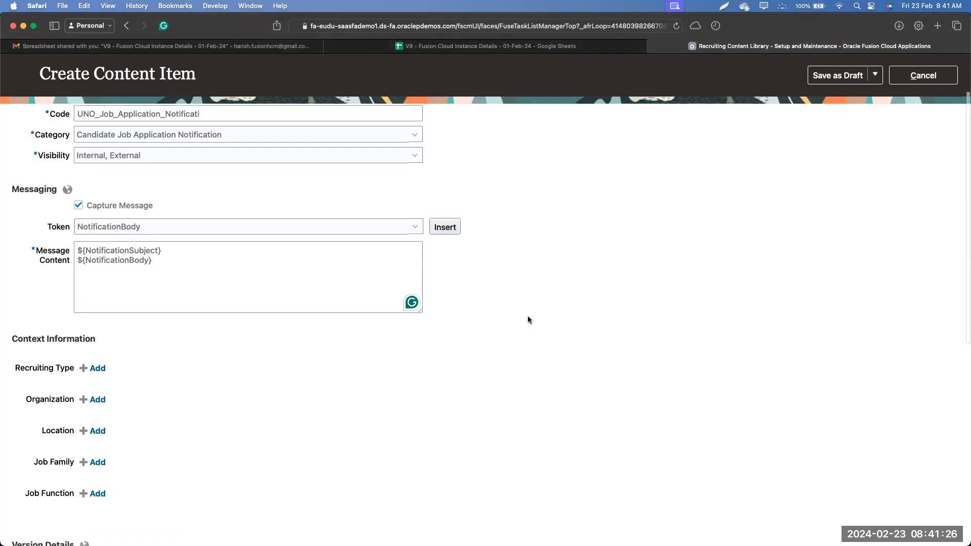
{"action": "scroll", "coordinate": [191, 296], "scroll_direction": "down", "scroll_amount": 2}
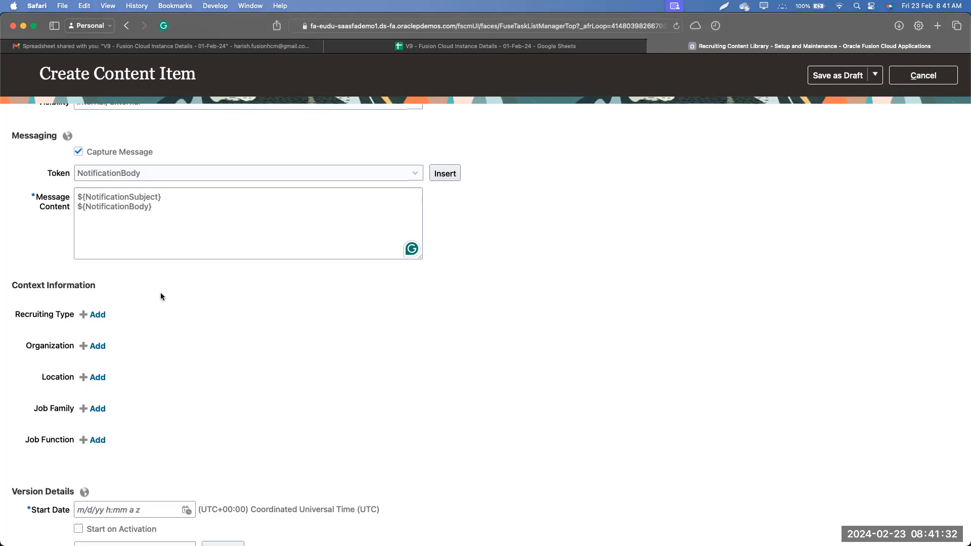
Examine the Context Information section, the available messaging tokens and the version details of the content item
{"action": "scroll", "coordinate": [160, 297], "scroll_direction": "down", "scroll_amount": 2}
{"action": "left_click_drag", "start_coordinate": [96, 231], "coordinate": [13, 233]}
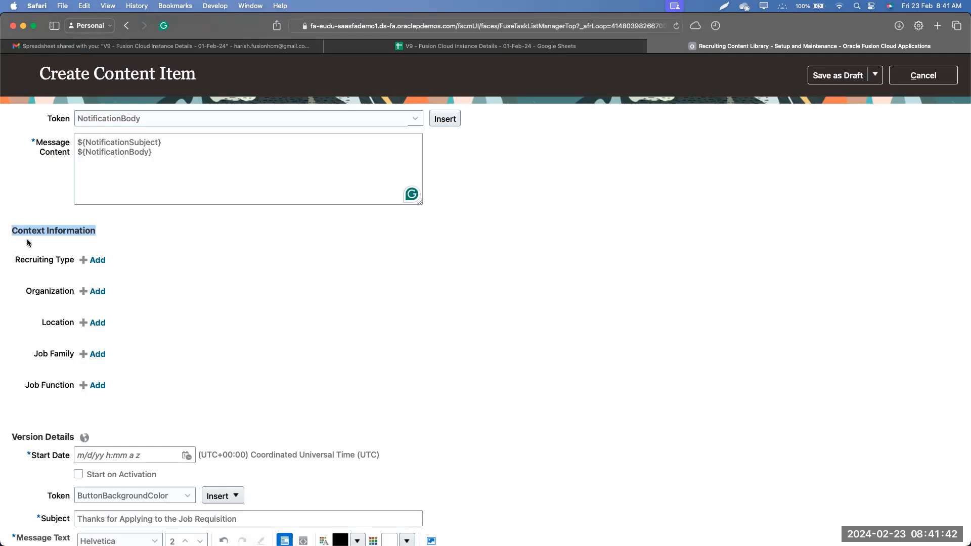
{"action": "left_click", "coordinate": [110, 209]}
{"action": "scroll", "coordinate": [110, 210], "scroll_direction": "up", "scroll_amount": 3}
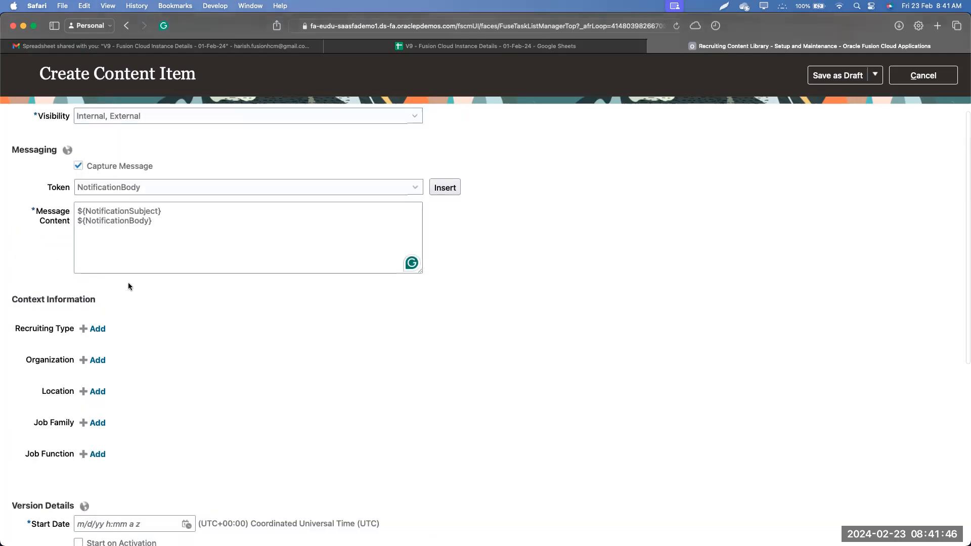
{"action": "scroll", "coordinate": [129, 283], "scroll_direction": "down", "scroll_amount": 10}
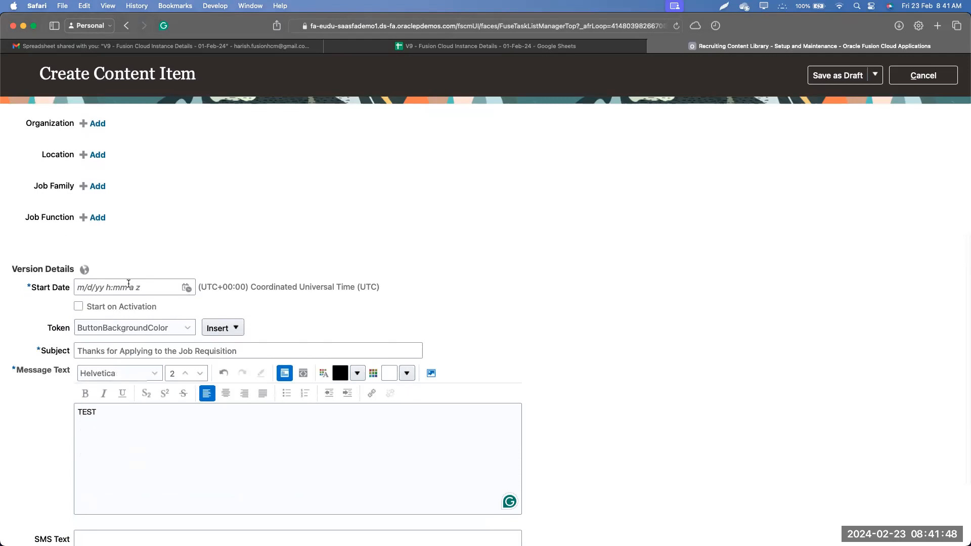
{"action": "scroll", "coordinate": [129, 283], "scroll_direction": "up", "scroll_amount": 10}
{"action": "left_click", "coordinate": [147, 241]}
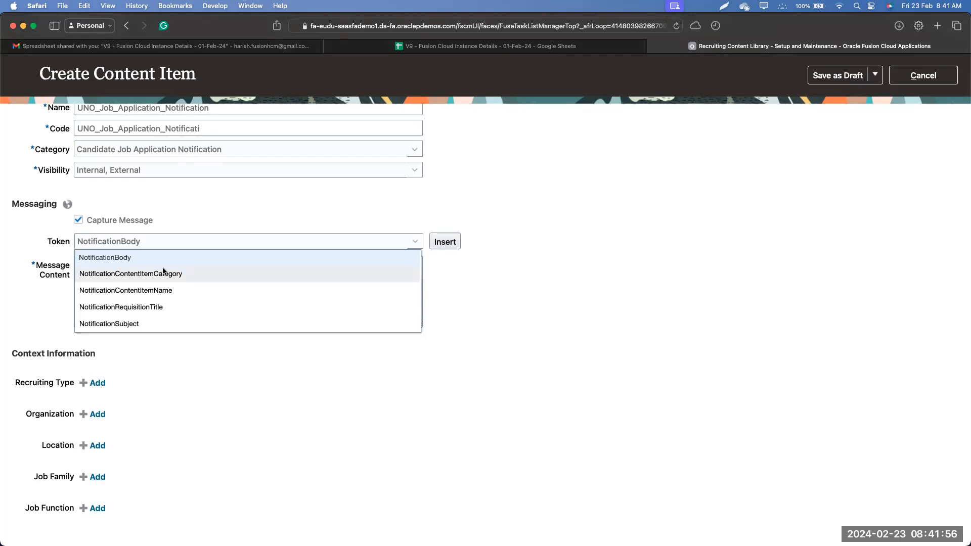
{"action": "left_click", "coordinate": [13, 316]}
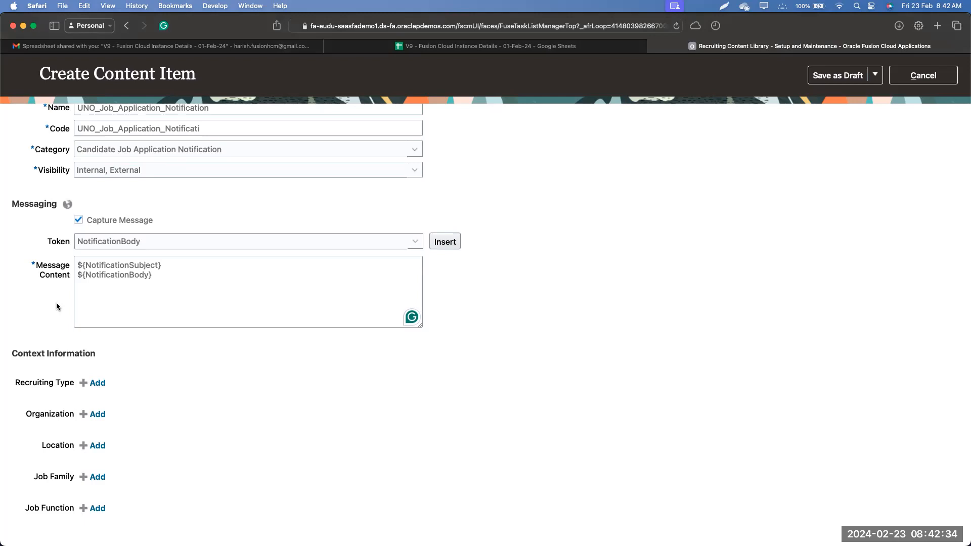
{"action": "scroll", "coordinate": [56, 302], "scroll_direction": "down", "scroll_amount": 10}
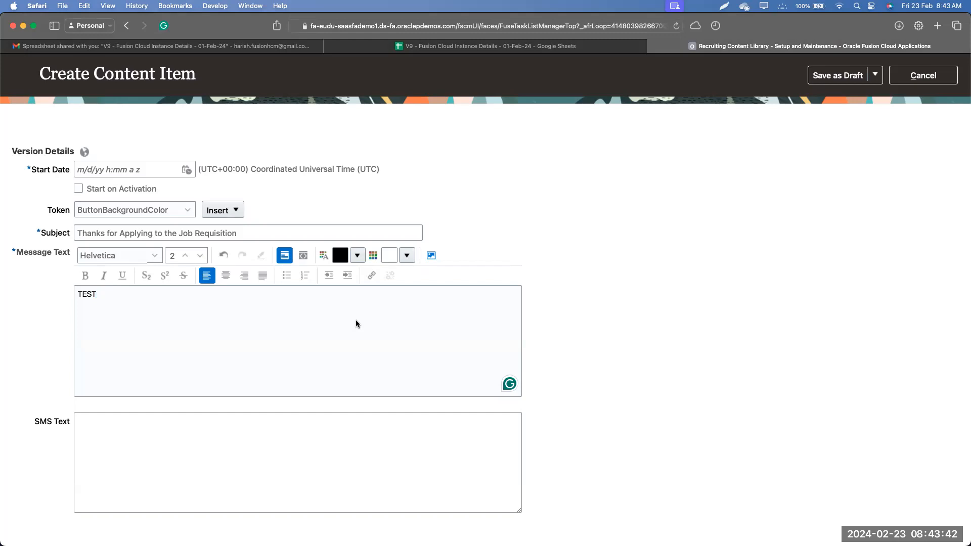
Open the instance's WebCenter Content server in a new browser tab, reusing the base address of the current page
{"action": "left_click", "coordinate": [458, 29]}
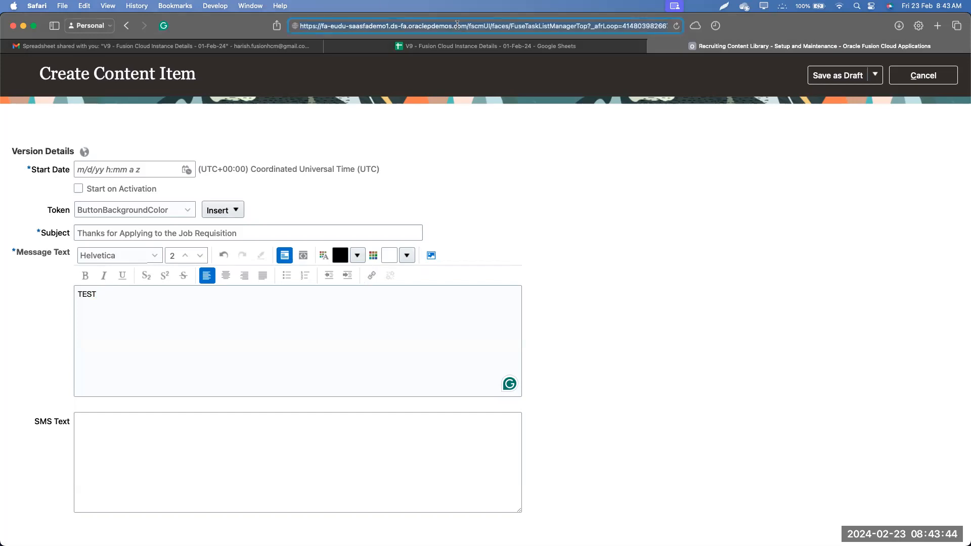
{"action": "key", "text": "super+c"}
{"action": "key", "text": "super+t"}
{"action": "key", "text": "super+v"}
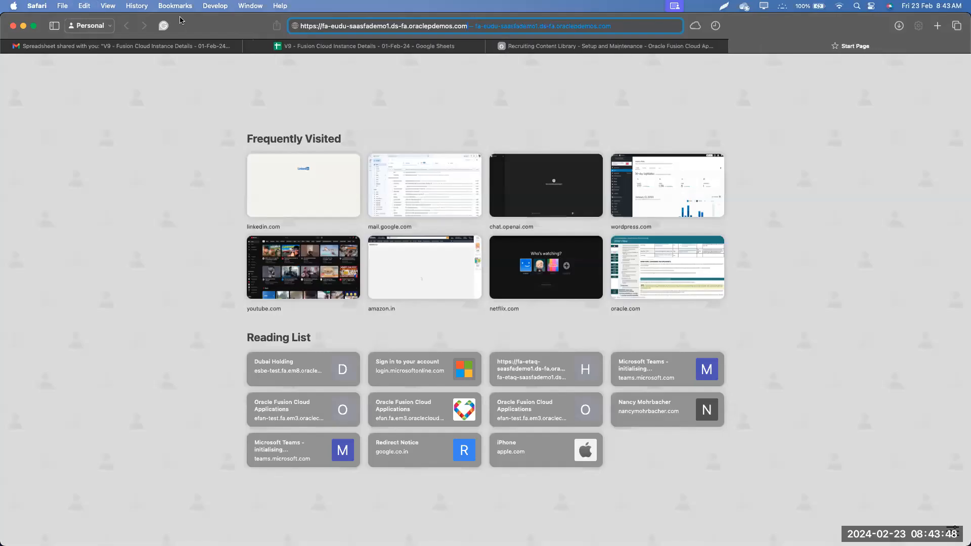
{"action": "key", "text": "Return"}
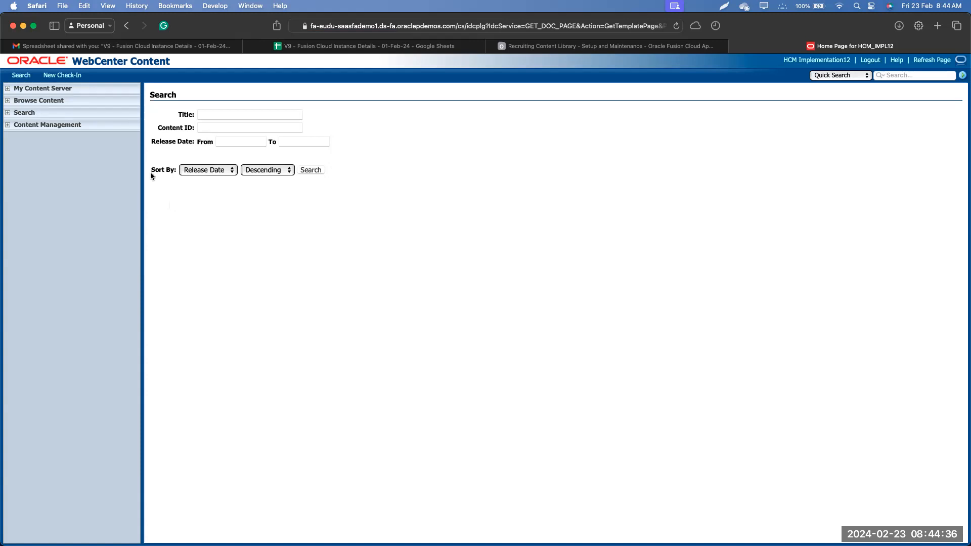
{"action": "left_click", "coordinate": [572, 46]}
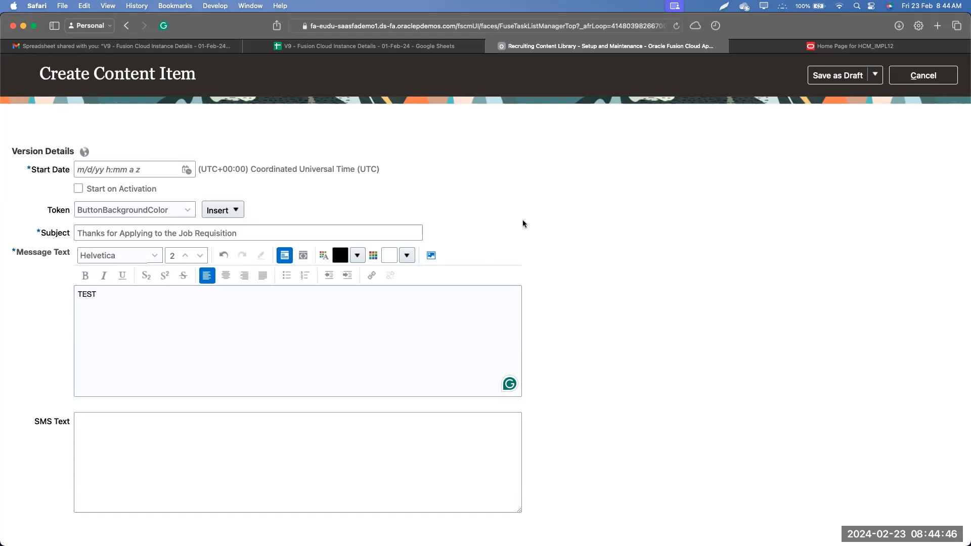
{"action": "left_click", "coordinate": [764, 47]}
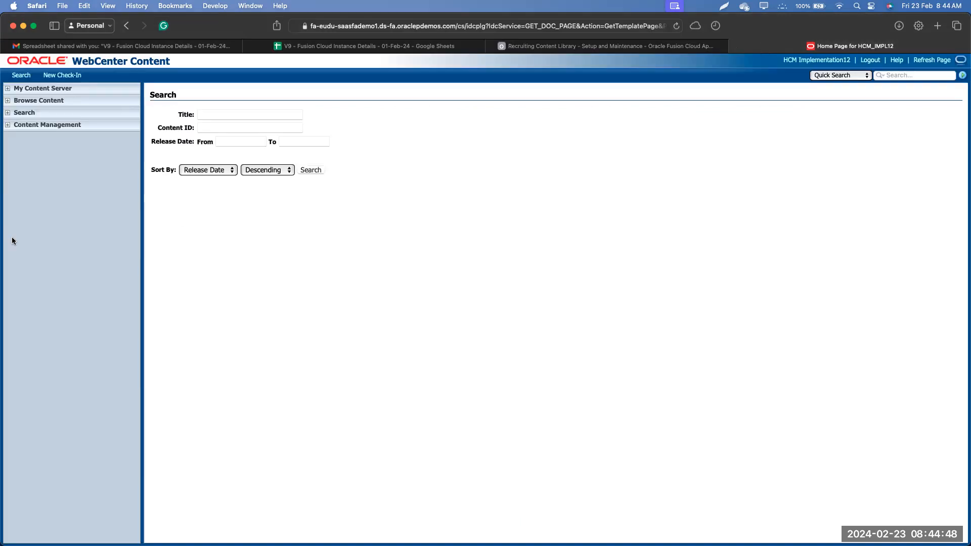
Start a new content check-in of type Document with security group PersonalSpaces, and return to the Recruiting Content Library
{"action": "left_click", "coordinate": [69, 79]}
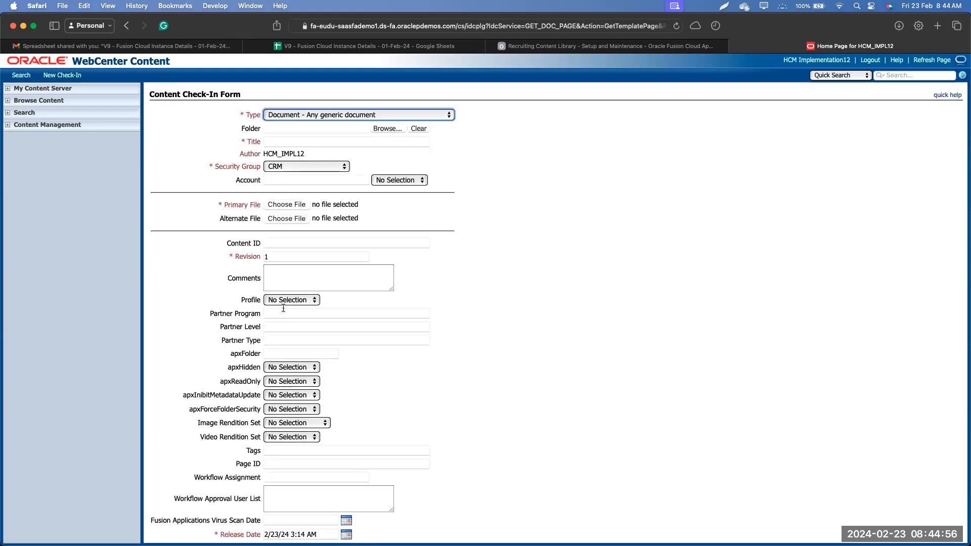
{"action": "left_click", "coordinate": [297, 169]}
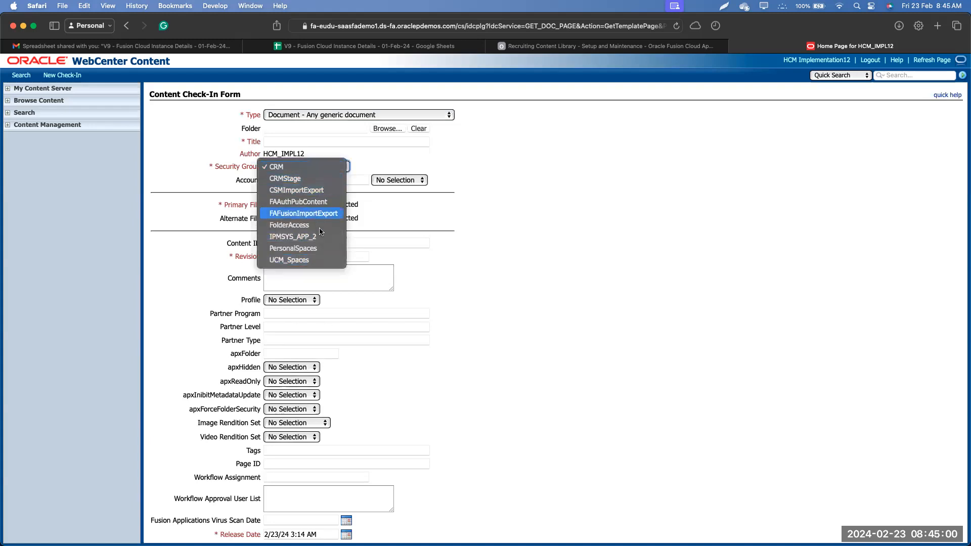
{"action": "left_click", "coordinate": [327, 250]}
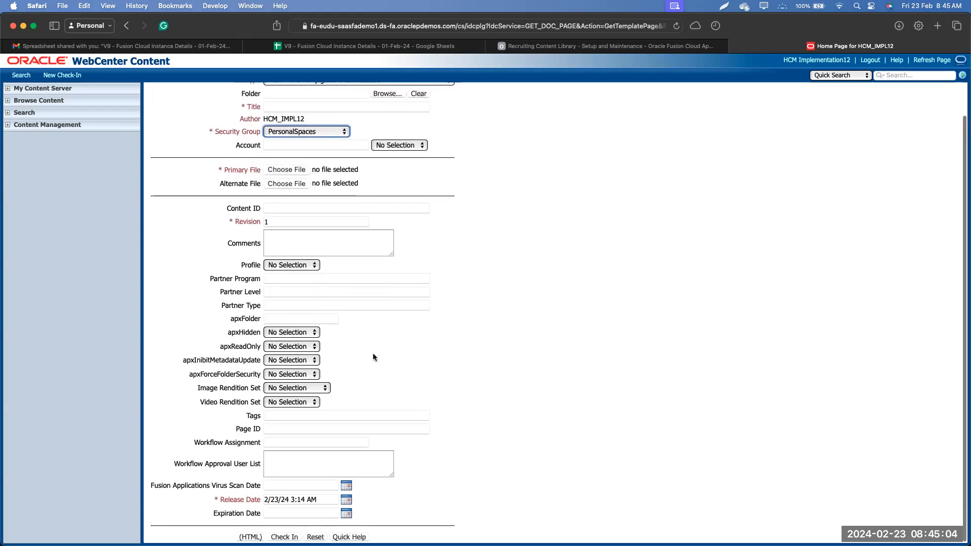
{"action": "scroll", "coordinate": [400, 379], "scroll_direction": "up", "scroll_amount": 2}
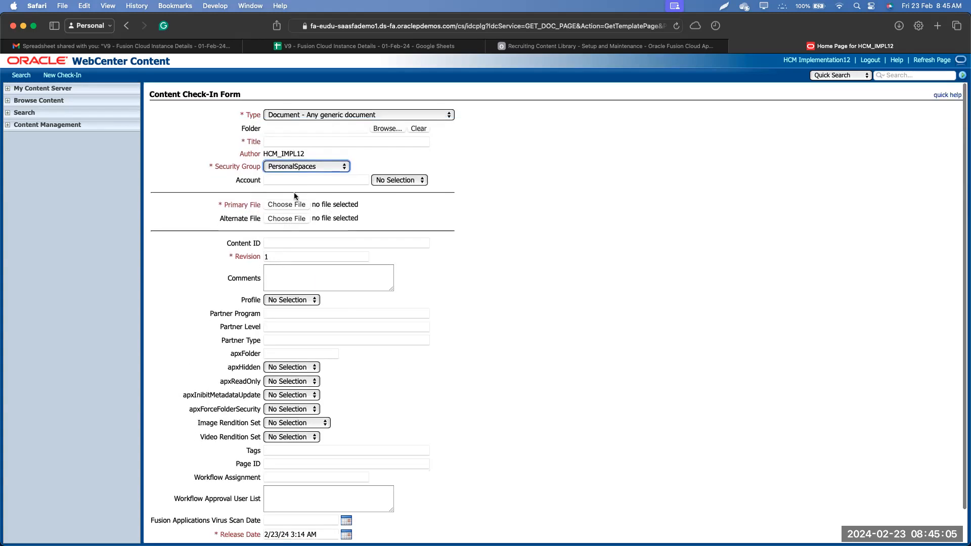
{"action": "left_click", "coordinate": [334, 114]}
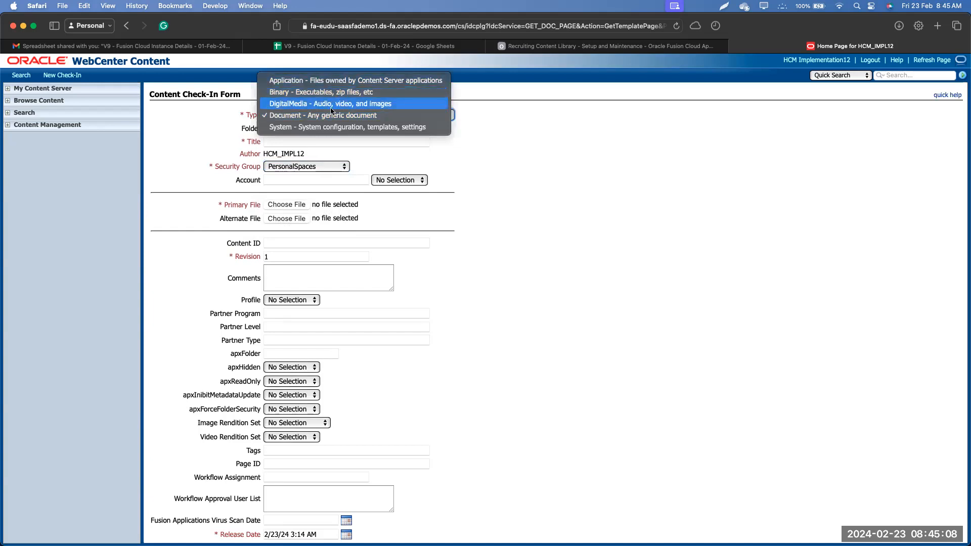
{"action": "left_click", "coordinate": [329, 119]}
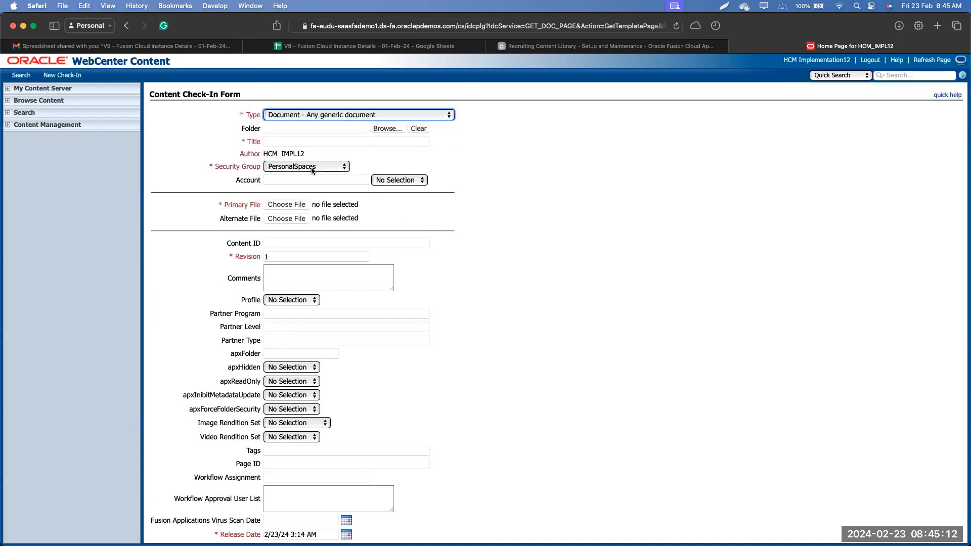
{"action": "left_click", "coordinate": [277, 141]}
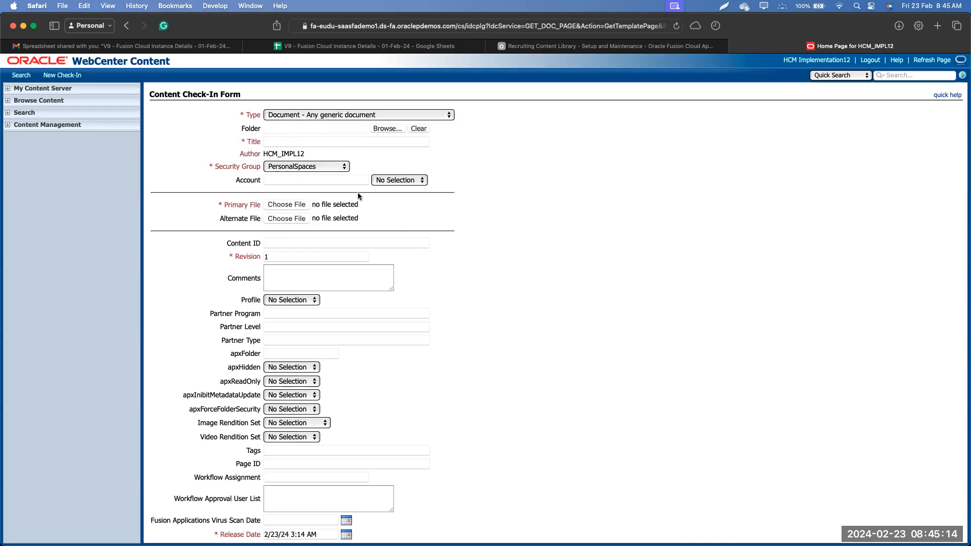
{"action": "scroll", "coordinate": [368, 324], "scroll_direction": "down", "scroll_amount": 3}
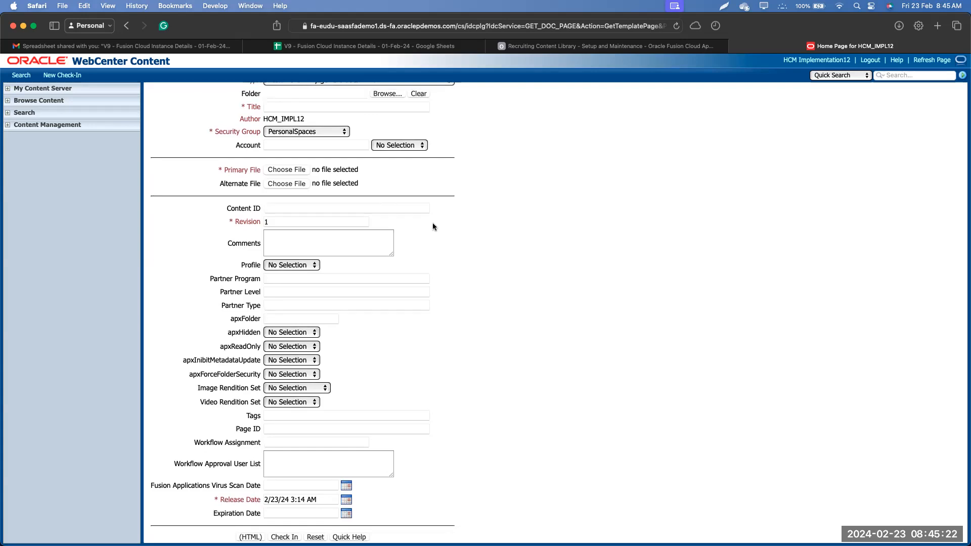
{"action": "left_click", "coordinate": [564, 47]}
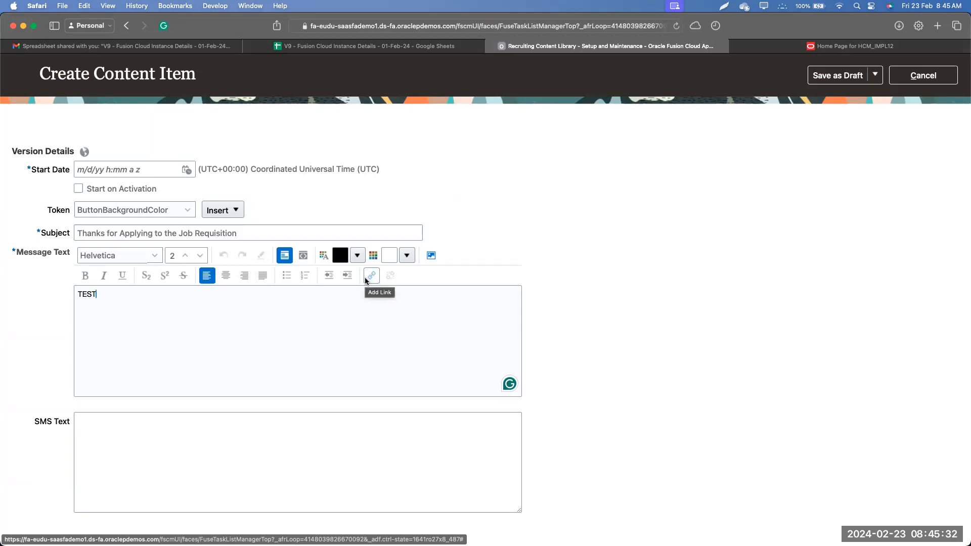
Examine the Context Information section, from Recruiting Type to Job Function, of the content item
{"action": "scroll", "coordinate": [494, 322], "scroll_direction": "up", "scroll_amount": 6}
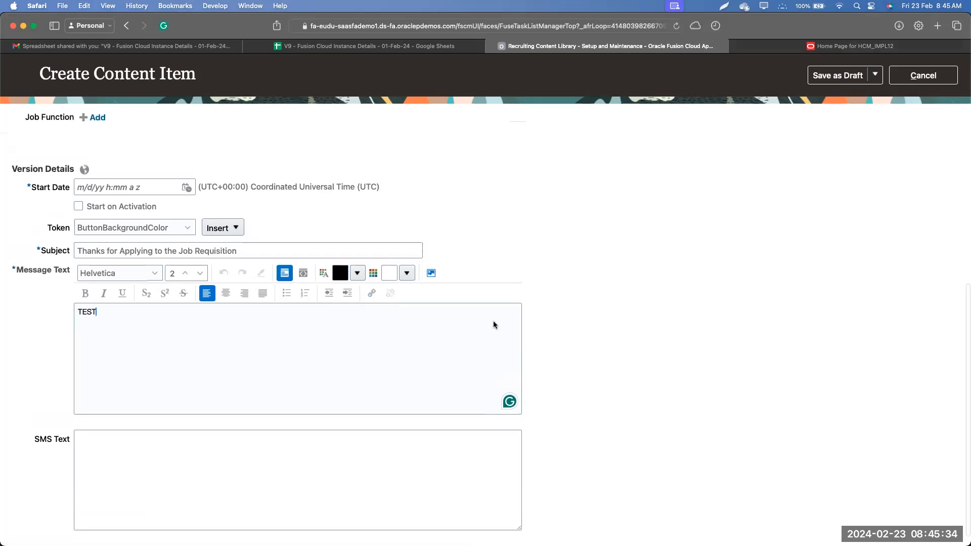
{"action": "scroll", "coordinate": [474, 322], "scroll_direction": "up", "scroll_amount": 1}
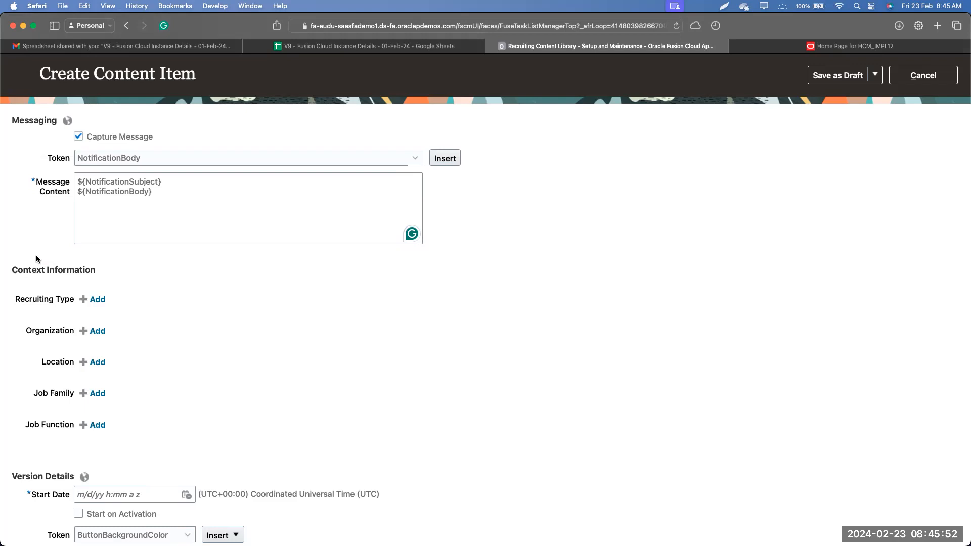
{"action": "left_click_drag", "start_coordinate": [7, 270], "coordinate": [106, 273]}
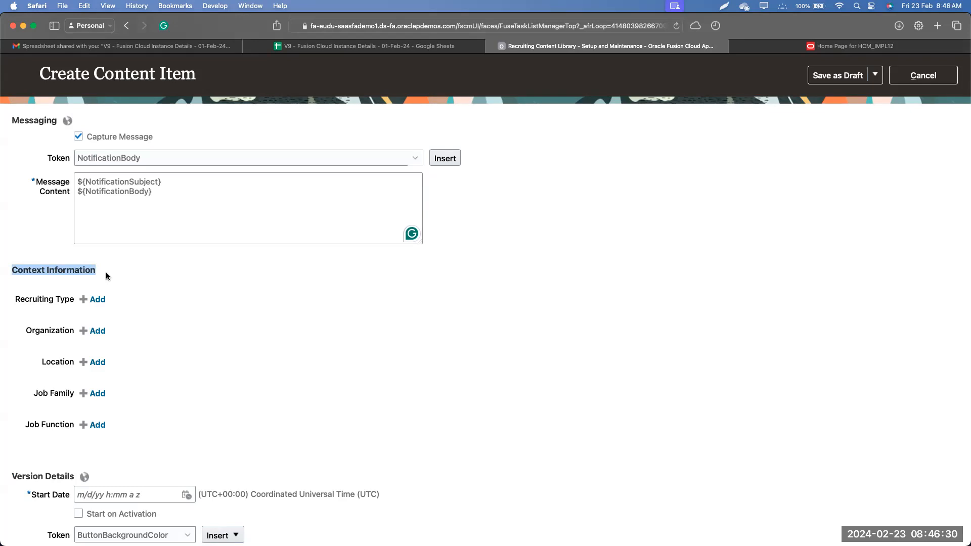
{"action": "scroll", "coordinate": [107, 276], "scroll_direction": "down", "scroll_amount": 1}
{"action": "left_click", "coordinate": [106, 276]}
{"action": "left_click_drag", "start_coordinate": [14, 285], "coordinate": [165, 413]}
{"action": "left_click", "coordinate": [161, 411]}
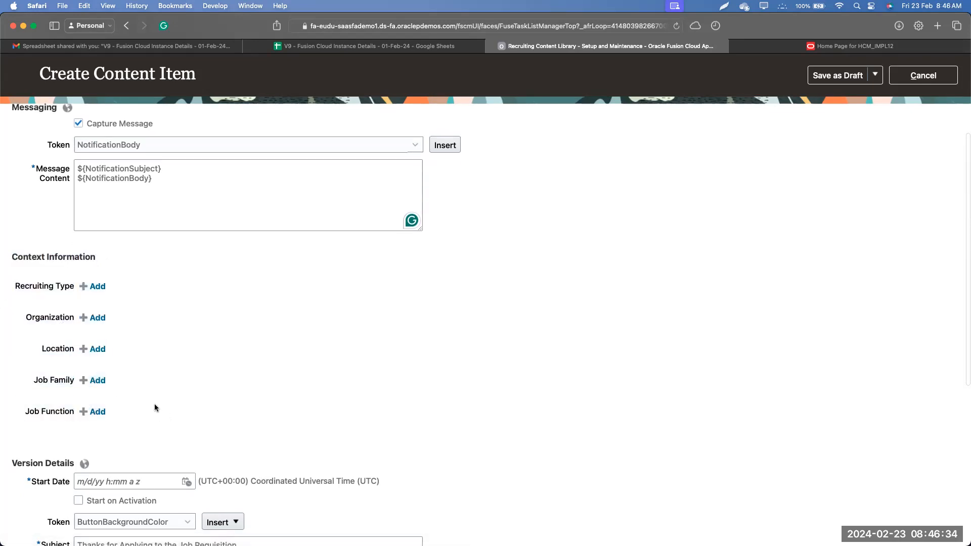
Add Campus as a Recruiting Type in the Context Information and remove that entry again
{"action": "left_click", "coordinate": [95, 284]}
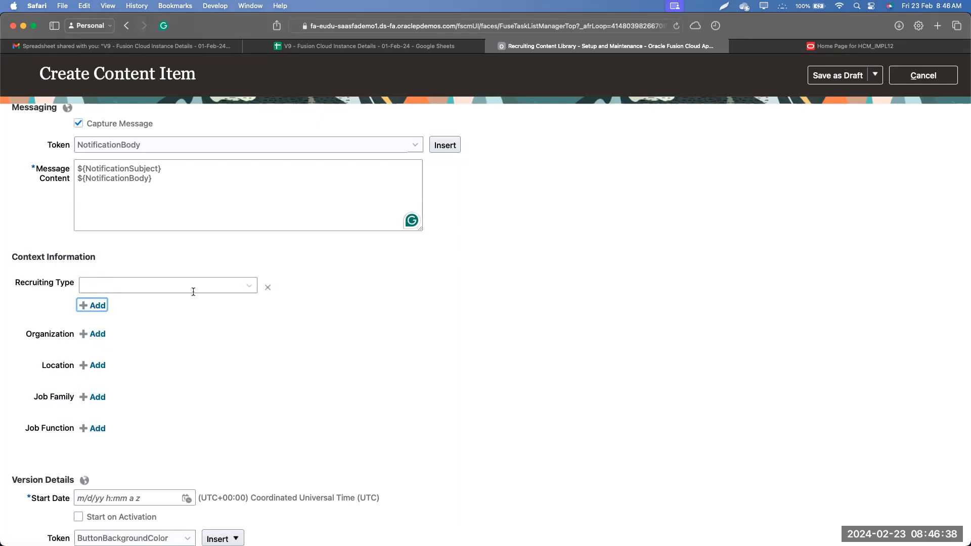
{"action": "left_click", "coordinate": [245, 285]}
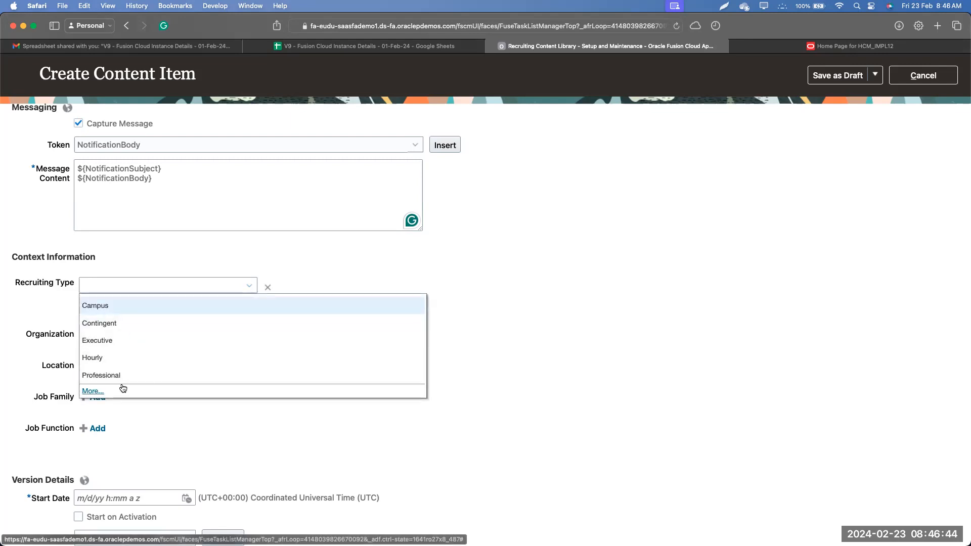
{"action": "scroll", "coordinate": [511, 251], "scroll_direction": "up", "scroll_amount": 2}
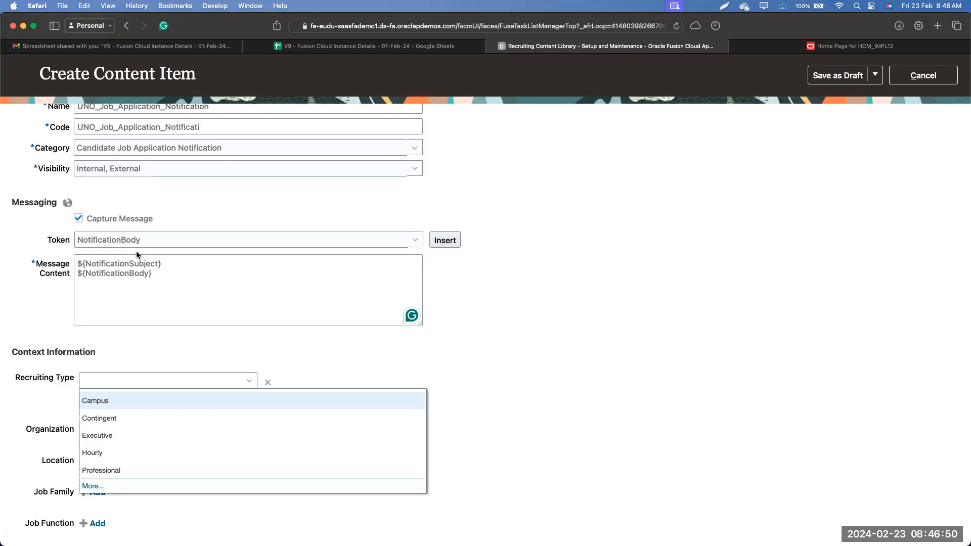
{"action": "left_click", "coordinate": [116, 400]}
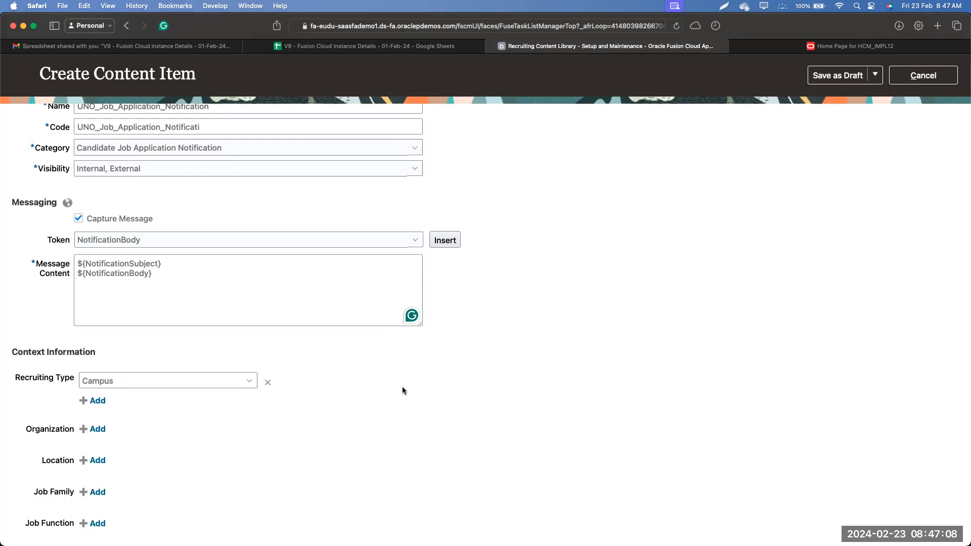
{"action": "left_click", "coordinate": [266, 382]}
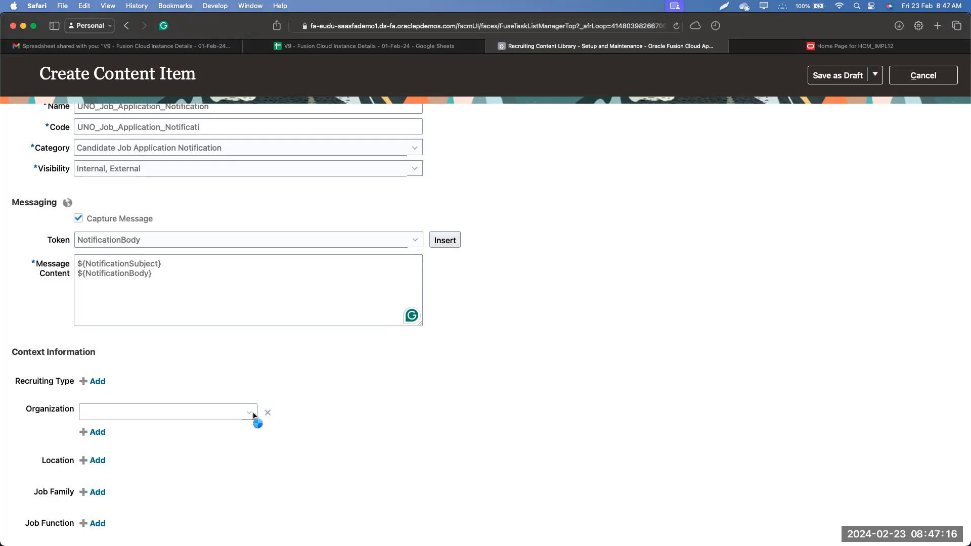
View the available organizations for the blank Organization entry and remove the entry without choosing one
{"action": "left_click", "coordinate": [253, 414]}
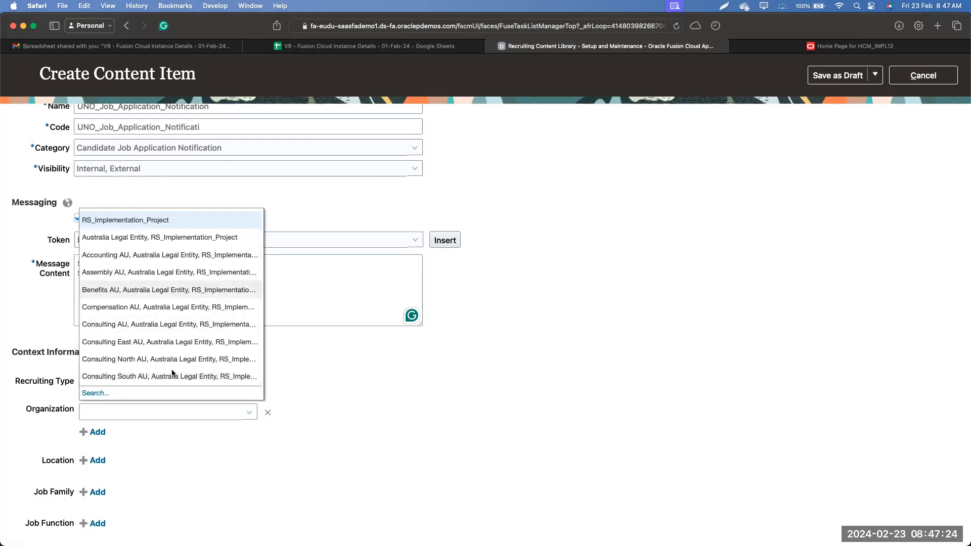
{"action": "left_click", "coordinate": [390, 412]}
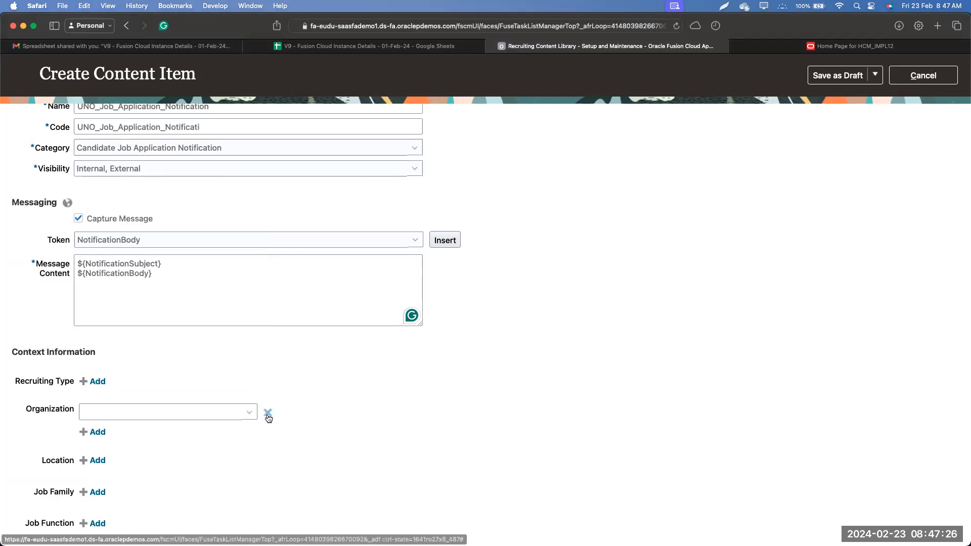
{"action": "left_click", "coordinate": [267, 413]}
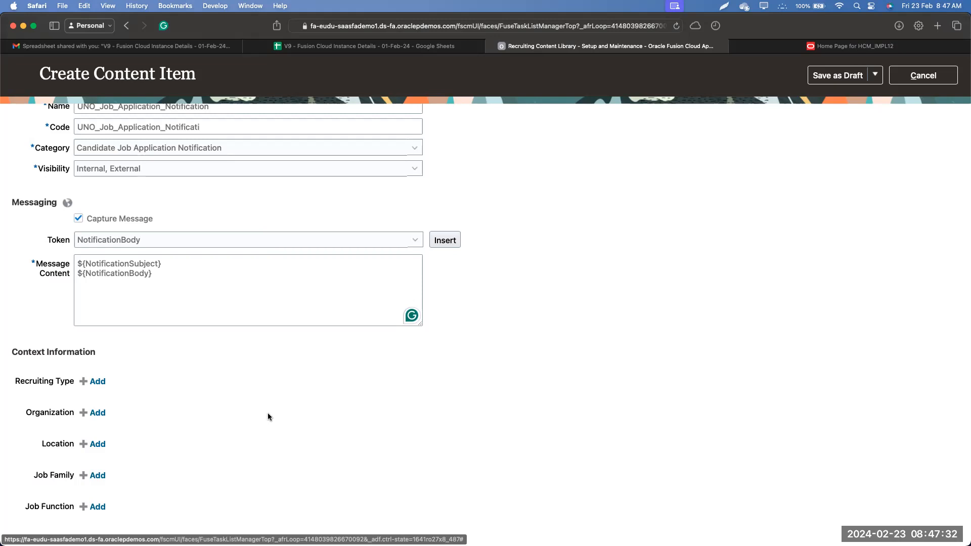
Add a blank Location entry, view the available locations and remove the entry without choosing one
{"action": "left_click", "coordinate": [101, 445]}
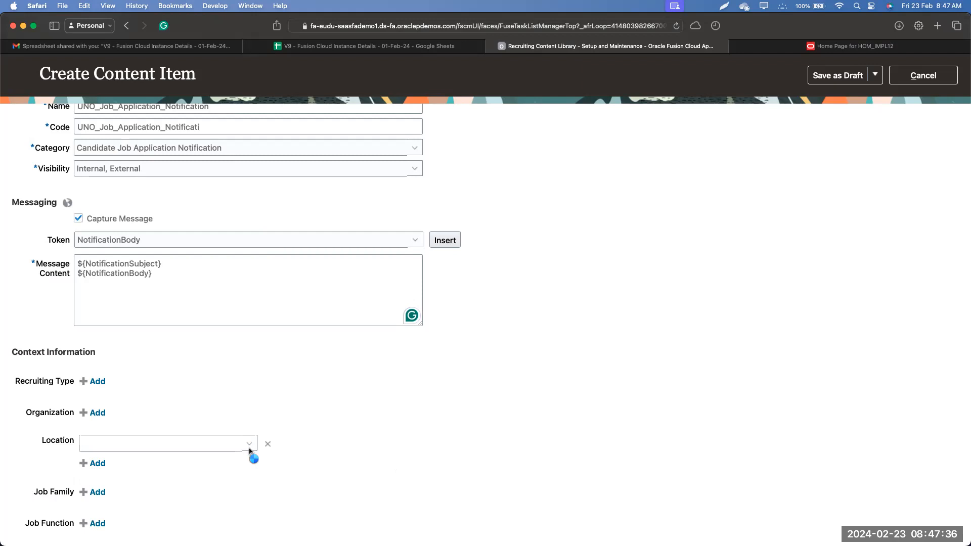
{"action": "left_click", "coordinate": [249, 444]}
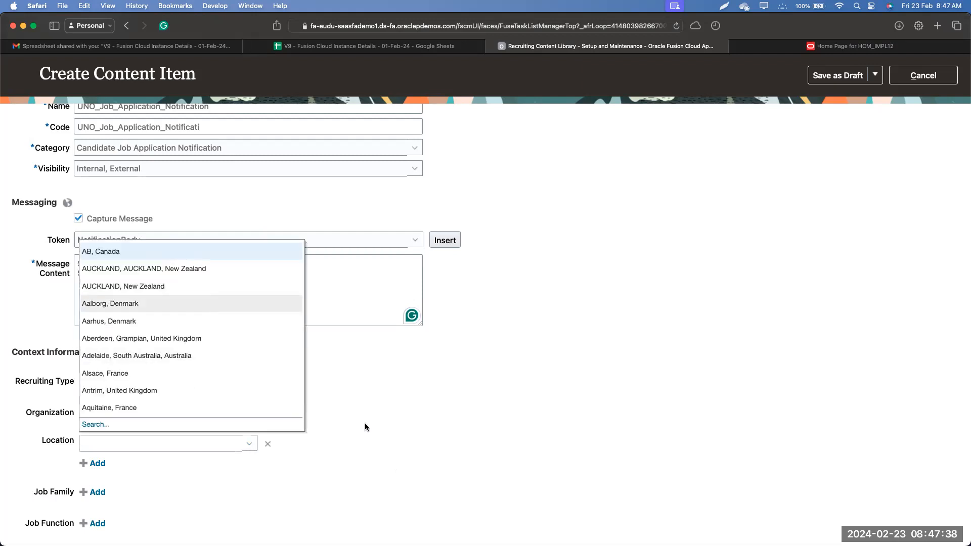
{"action": "left_click", "coordinate": [399, 423]}
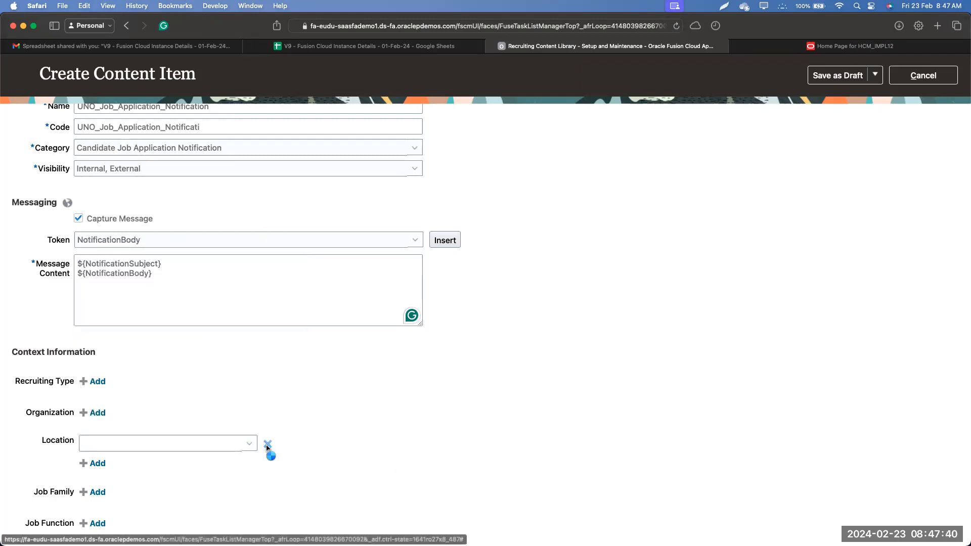
{"action": "left_click", "coordinate": [268, 445]}
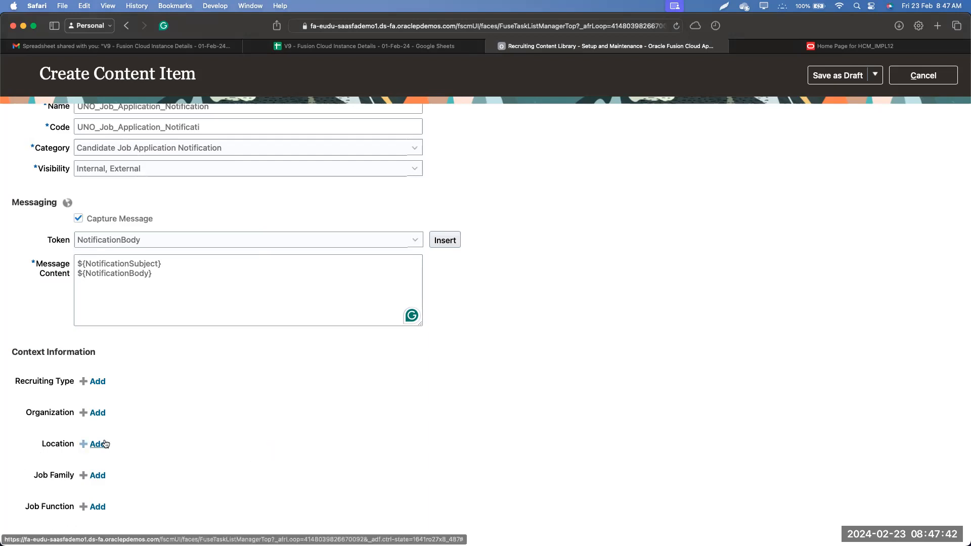
Add Alsace, France and Aarhus, Denmark as Location entries in the Context Information and remove both again
{"action": "left_click", "coordinate": [97, 443]}
{"action": "left_click", "coordinate": [149, 446]}
{"action": "left_click", "coordinate": [247, 444]}
{"action": "left_click", "coordinate": [161, 426]}
{"action": "left_click", "coordinate": [102, 465]}
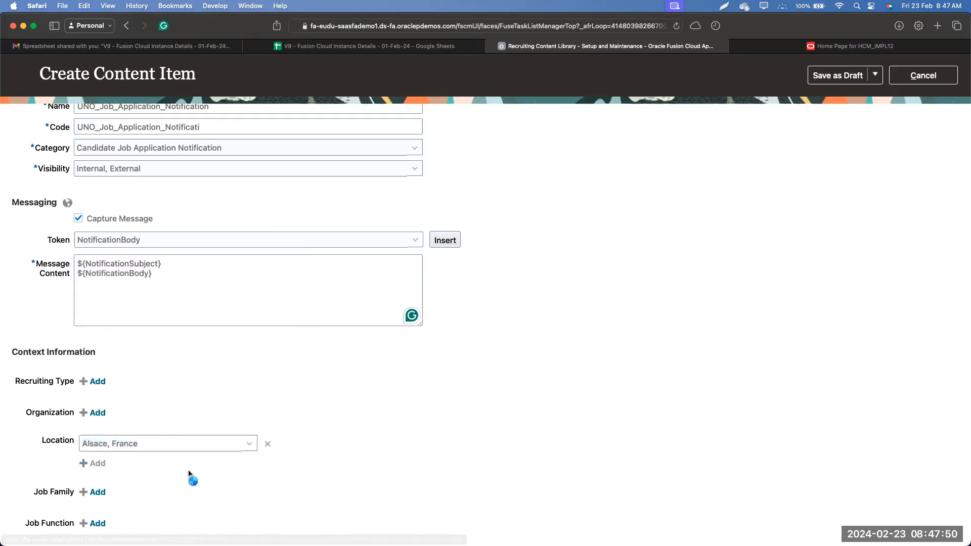
{"action": "left_click", "coordinate": [256, 464]}
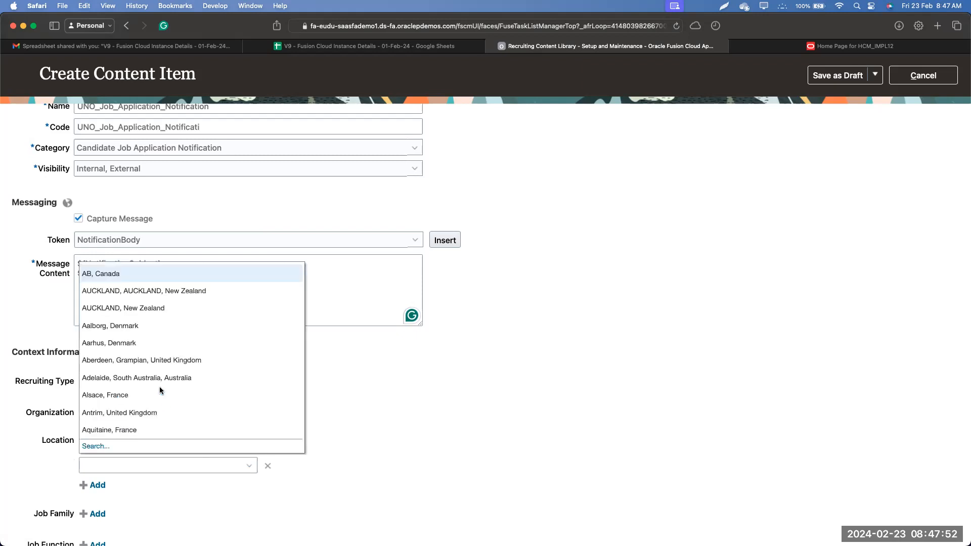
{"action": "left_click", "coordinate": [174, 350]}
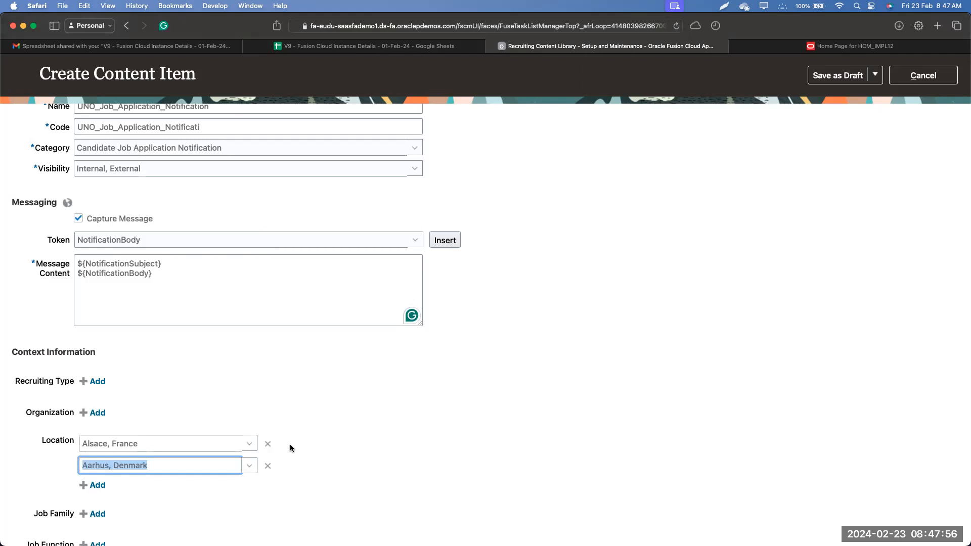
{"action": "left_click", "coordinate": [267, 466]}
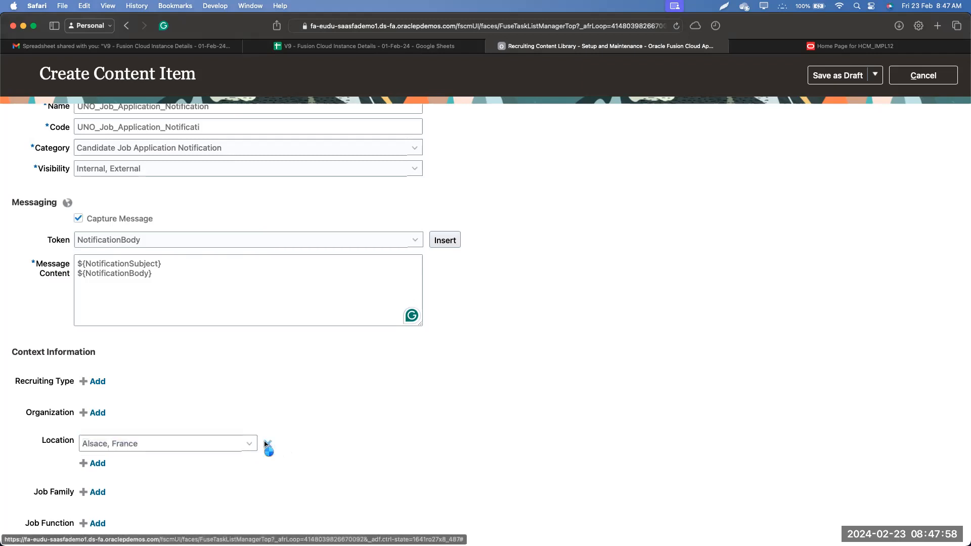
{"action": "left_click", "coordinate": [267, 443]}
Examine the Job Family and Job Function context fields and the Version Details section below them
{"action": "left_click_drag", "start_coordinate": [19, 476], "coordinate": [143, 504]}
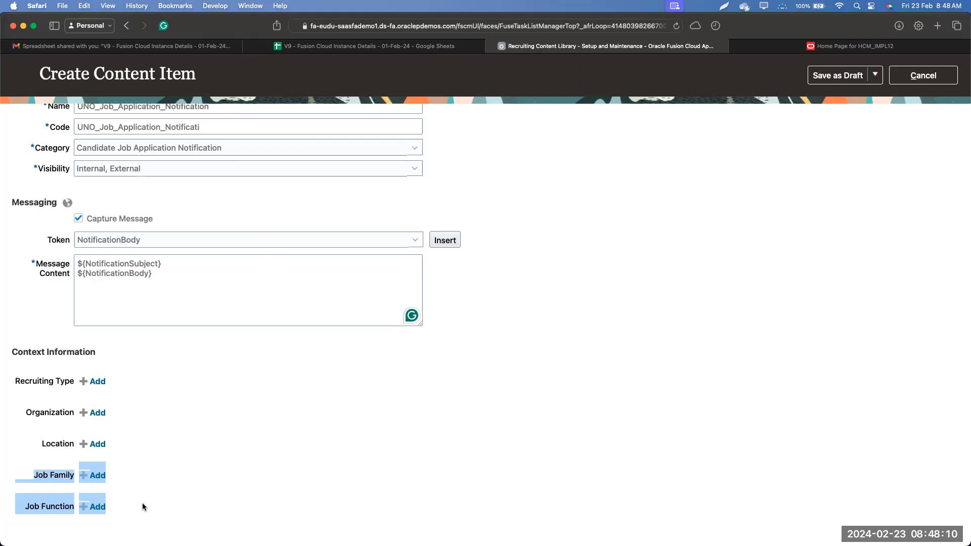
{"action": "left_click", "coordinate": [142, 503]}
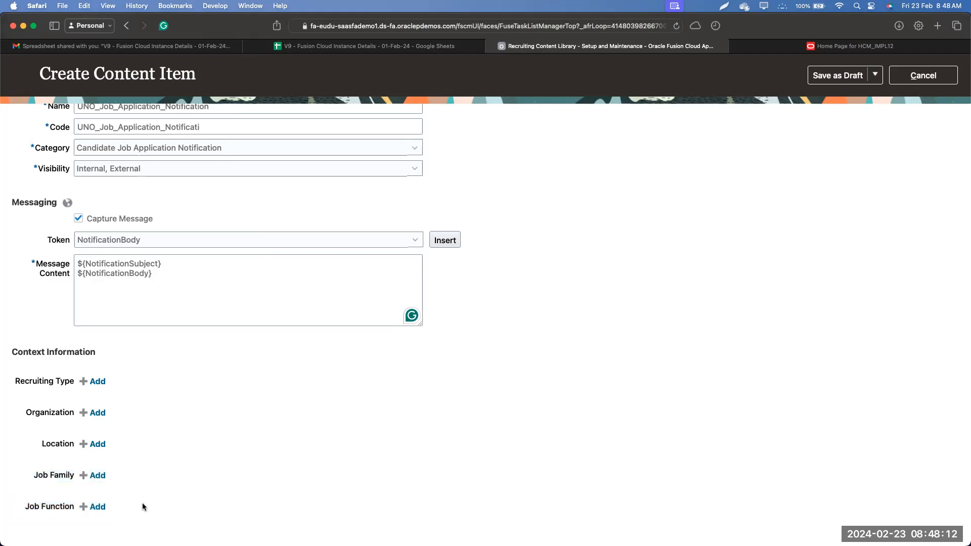
{"action": "scroll", "coordinate": [142, 503], "scroll_direction": "down", "scroll_amount": 3}
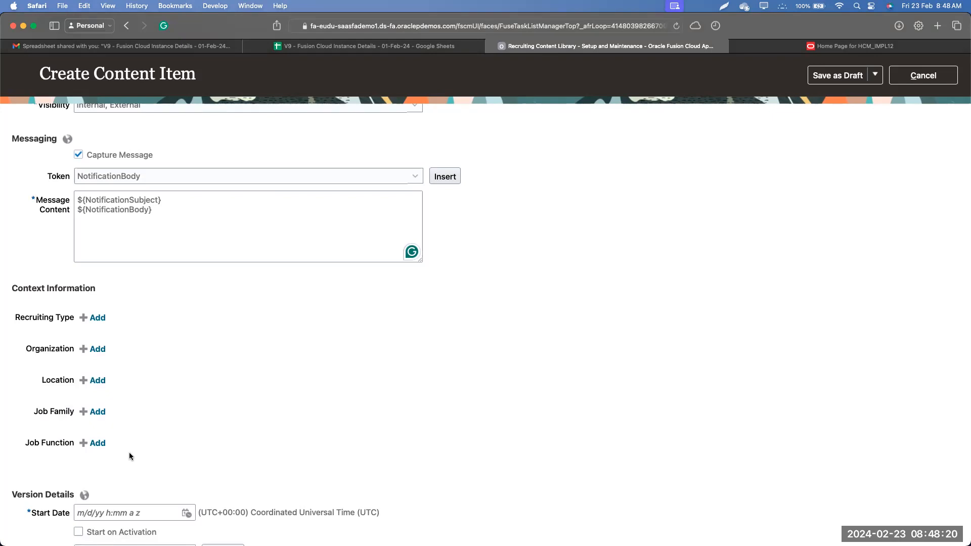
{"action": "scroll", "coordinate": [129, 452], "scroll_direction": "down", "scroll_amount": 5}
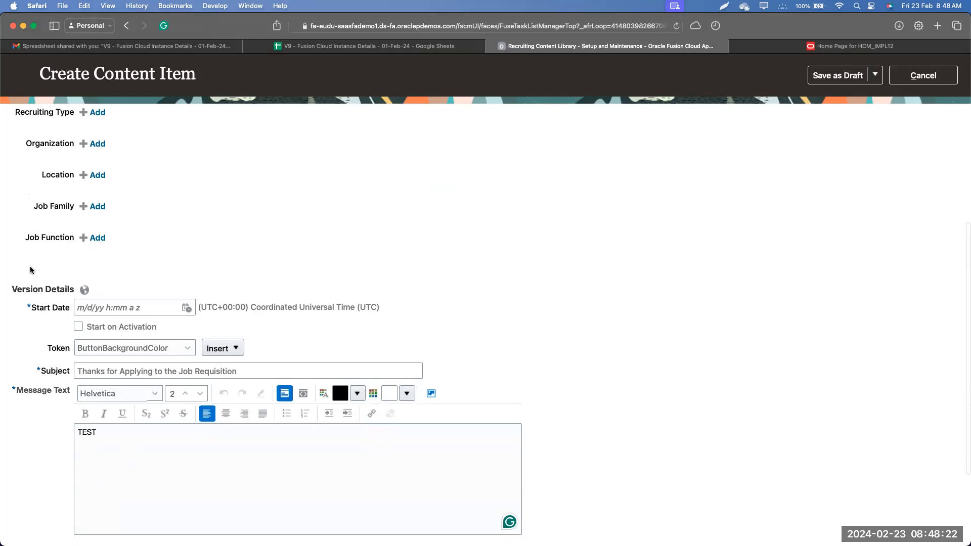
{"action": "left_click", "coordinate": [254, 267]}
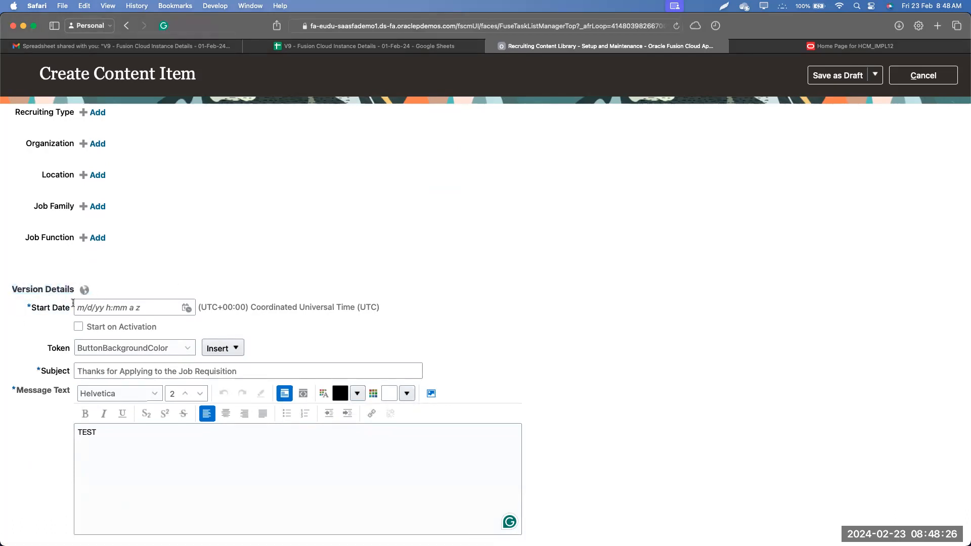
Set the Start Date in the Version Details to 2/26/24 3:07 AM
{"action": "scroll", "coordinate": [61, 338], "scroll_direction": "down", "scroll_amount": 3}
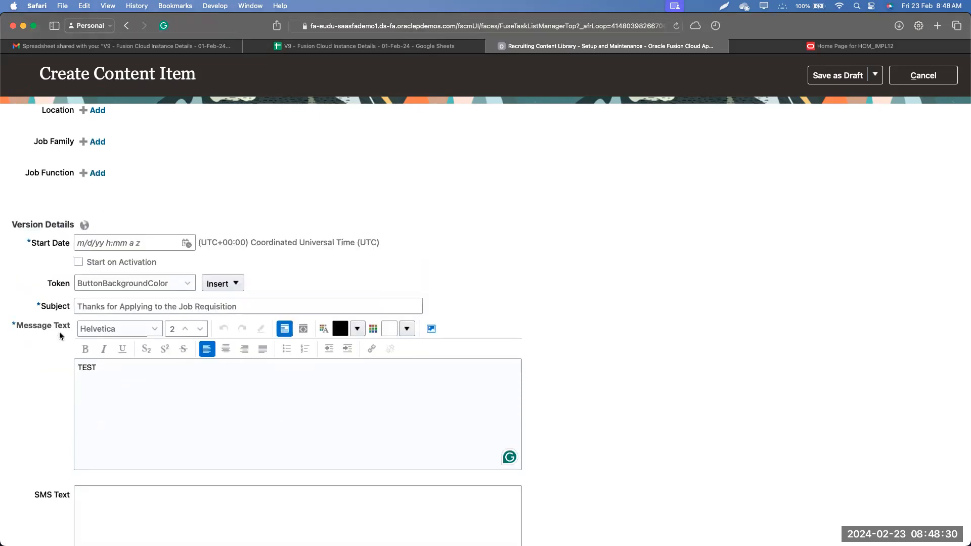
{"action": "left_click", "coordinate": [186, 246]}
{"action": "left_click", "coordinate": [225, 388]}
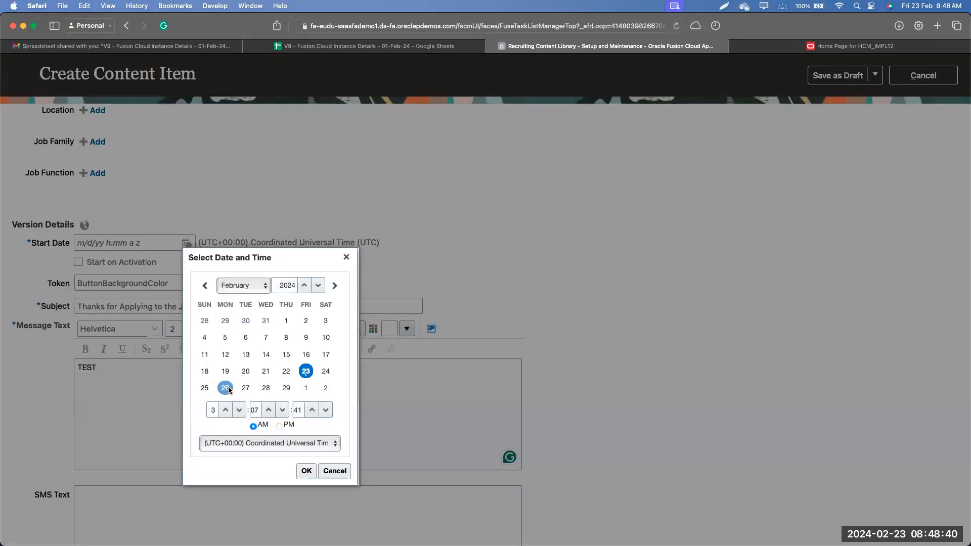
{"action": "left_click", "coordinate": [305, 471]}
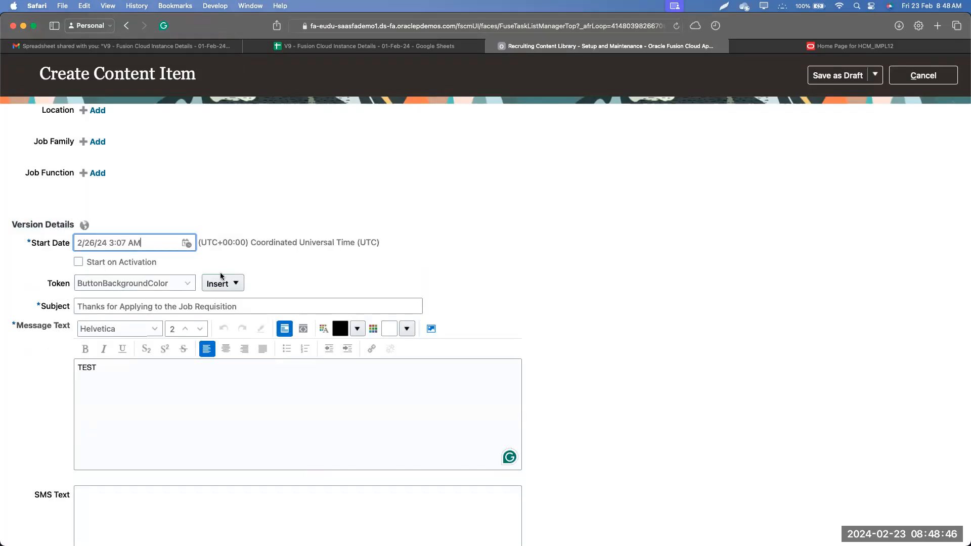
Clear the Start Date and enable Start on Activation for this version
{"action": "triple_click", "coordinate": [166, 245]}
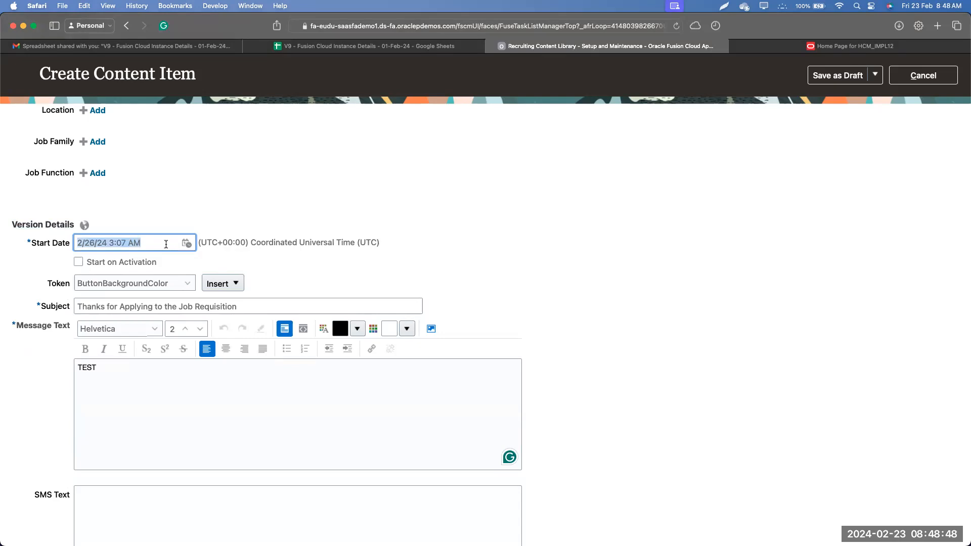
{"action": "key", "text": "BackSpace"}
{"action": "left_click", "coordinate": [130, 265]}
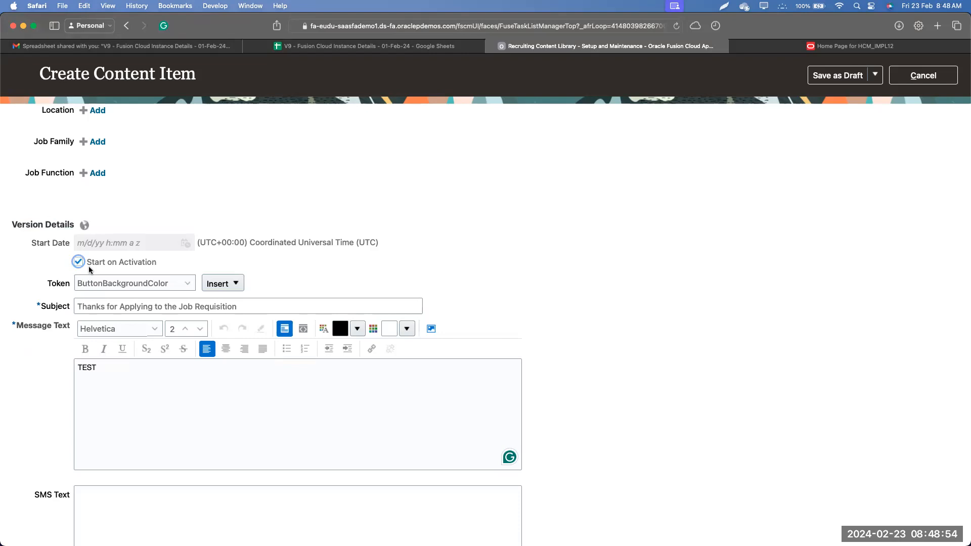
Review the version's subject and message text against the tokens in the Message Content
{"action": "scroll", "coordinate": [28, 316], "scroll_direction": "down", "scroll_amount": 1}
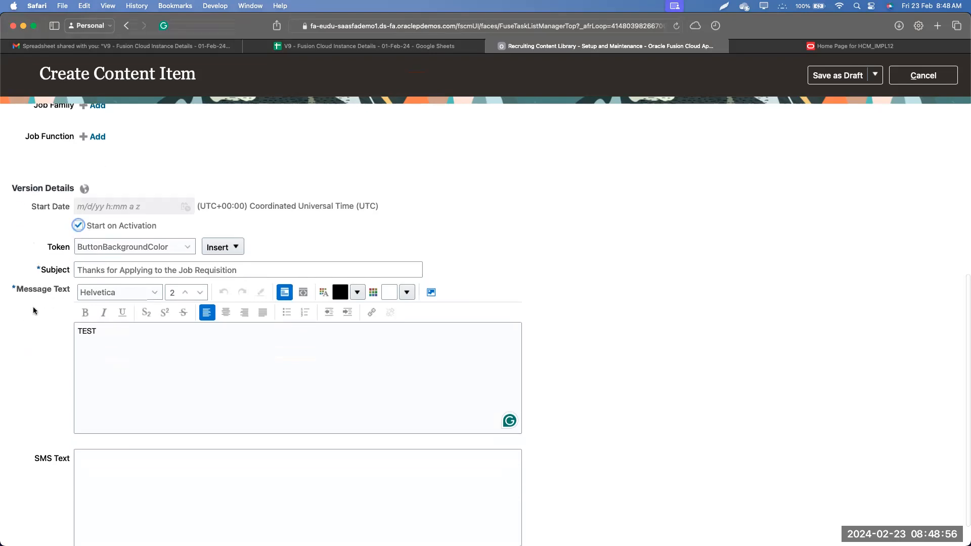
{"action": "left_click", "coordinate": [59, 273]}
{"action": "left_click_drag", "start_coordinate": [22, 296], "coordinate": [53, 291]}
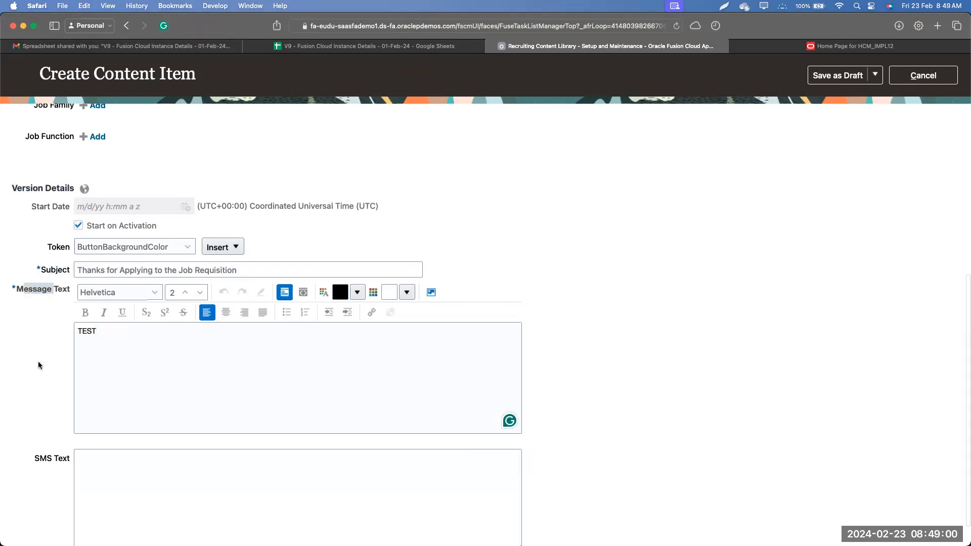
{"action": "left_click", "coordinate": [191, 348]}
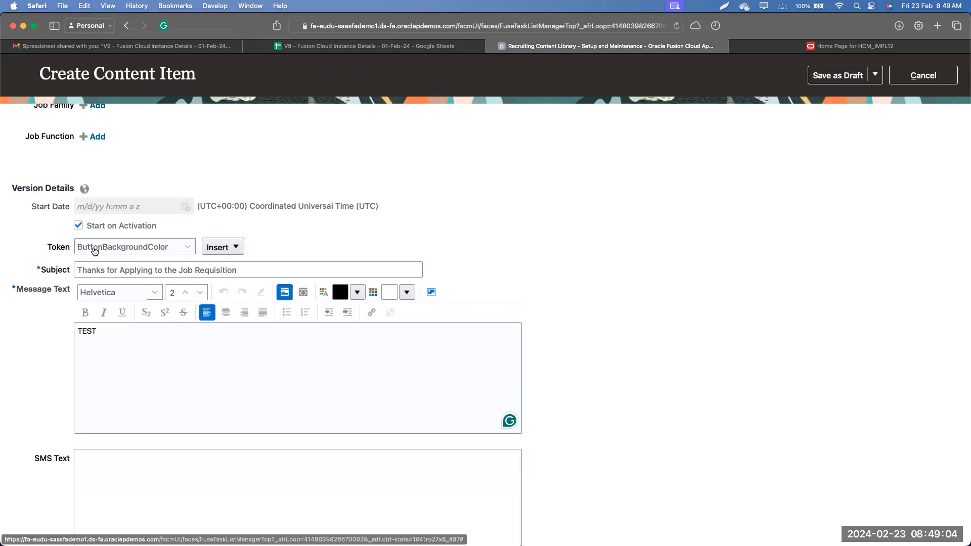
{"action": "scroll", "coordinate": [50, 306], "scroll_direction": "up", "scroll_amount": 10}
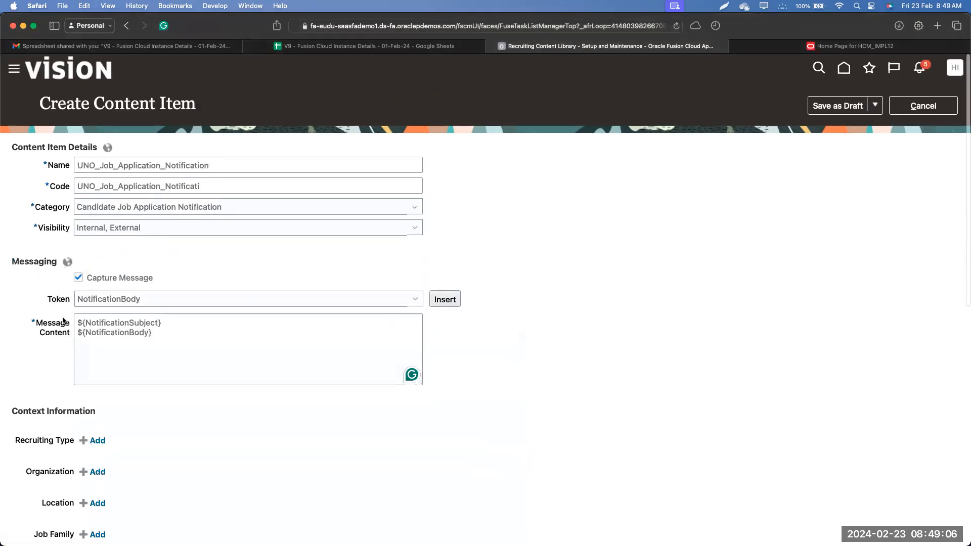
{"action": "scroll", "coordinate": [51, 306], "scroll_direction": "down", "scroll_amount": 10}
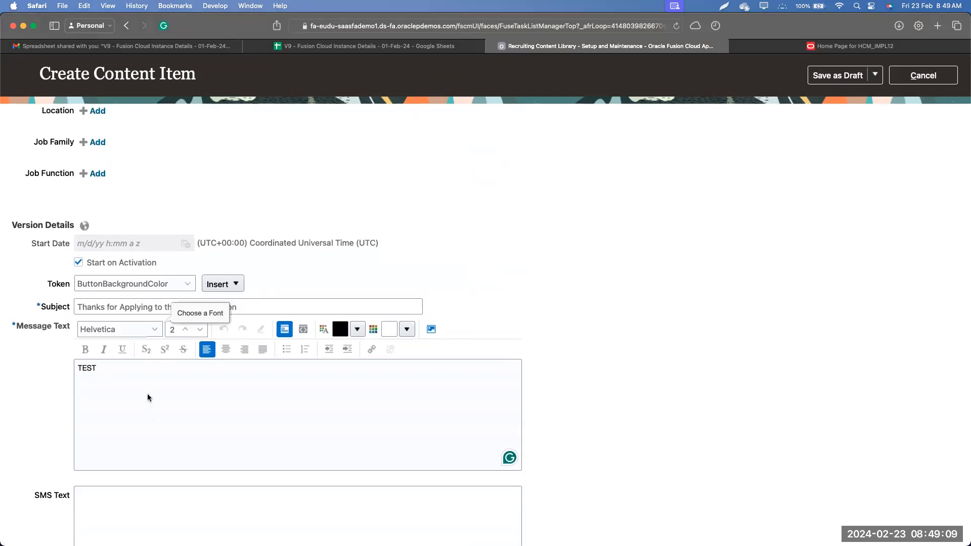
Insert the RequisitionTitle token into the Message Text
{"action": "left_click", "coordinate": [134, 284]}
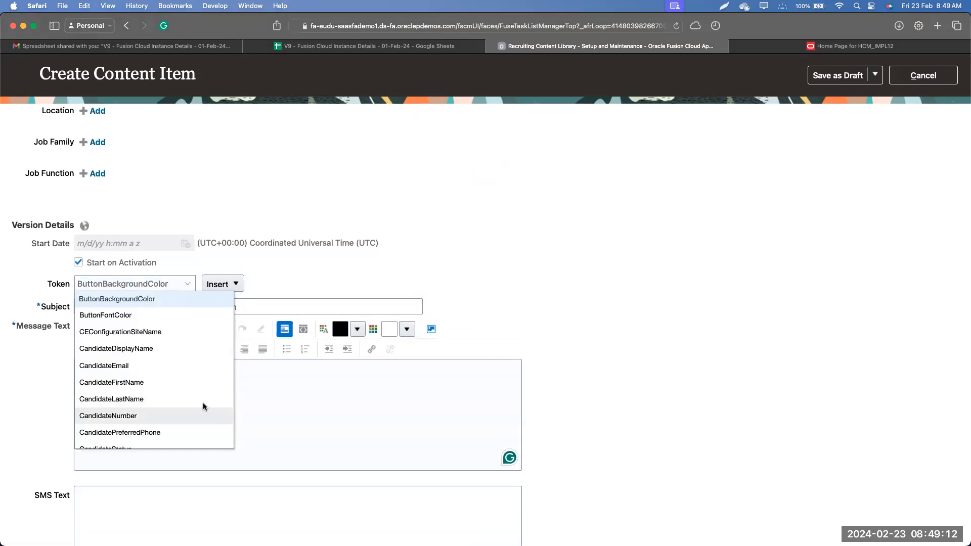
{"action": "scroll", "coordinate": [203, 403], "scroll_direction": "down", "scroll_amount": 10}
{"action": "scroll", "coordinate": [203, 406], "scroll_direction": "down", "scroll_amount": 10}
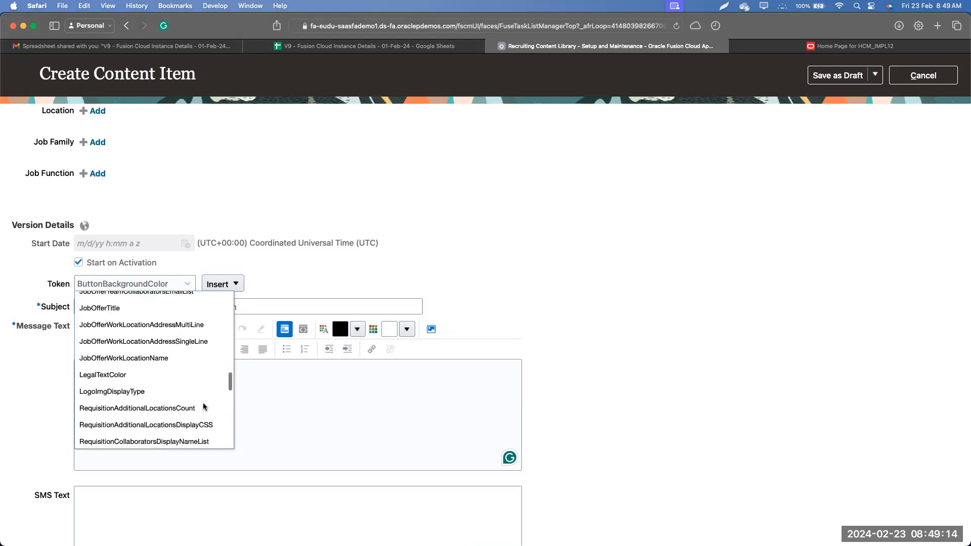
{"action": "scroll", "coordinate": [203, 407], "scroll_direction": "down", "scroll_amount": 5}
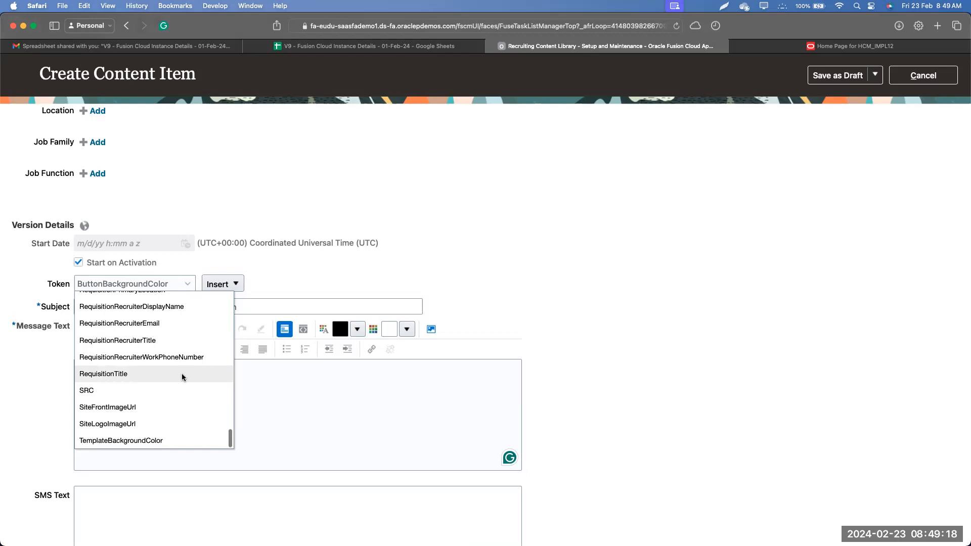
{"action": "left_click", "coordinate": [181, 373]}
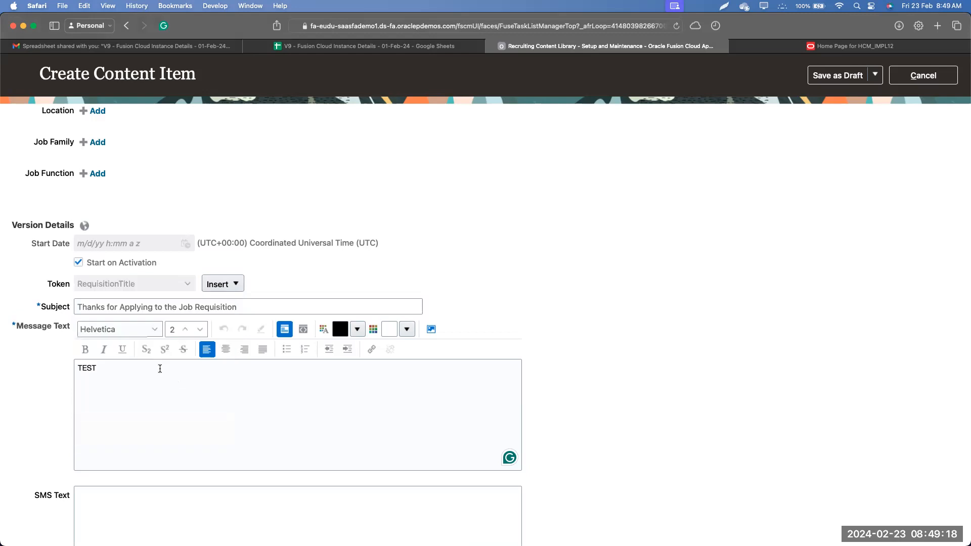
{"action": "left_click", "coordinate": [223, 284]}
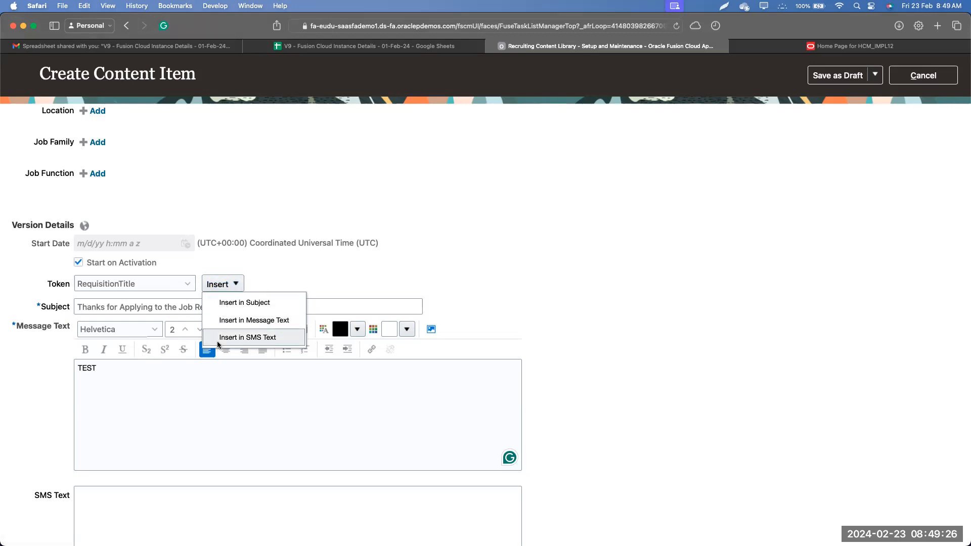
{"action": "left_click", "coordinate": [218, 320]}
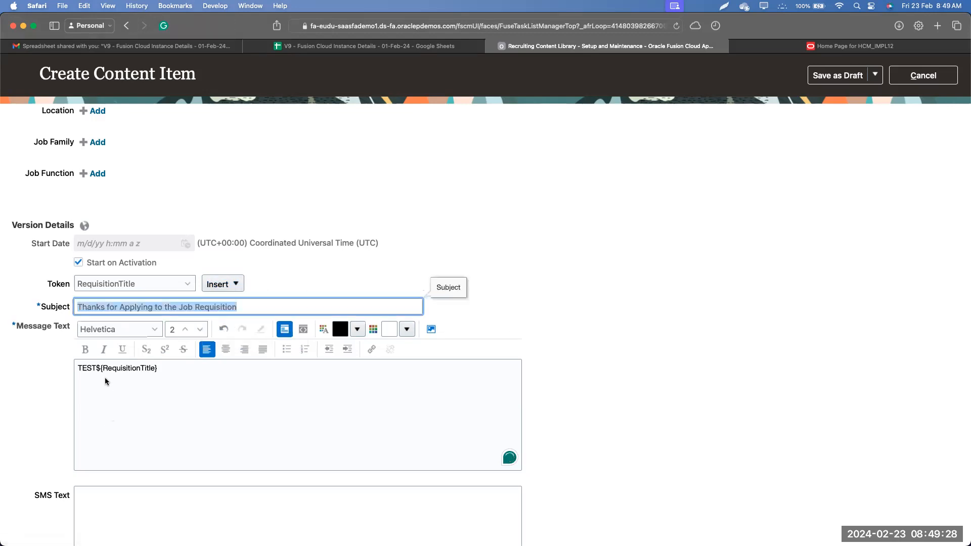
Replace TEST in the Message Text with blank lines and the label "Job Requisition Name:" in front of the RequisitionTitle token
{"action": "left_click_drag", "start_coordinate": [96, 367], "coordinate": [60, 372]}
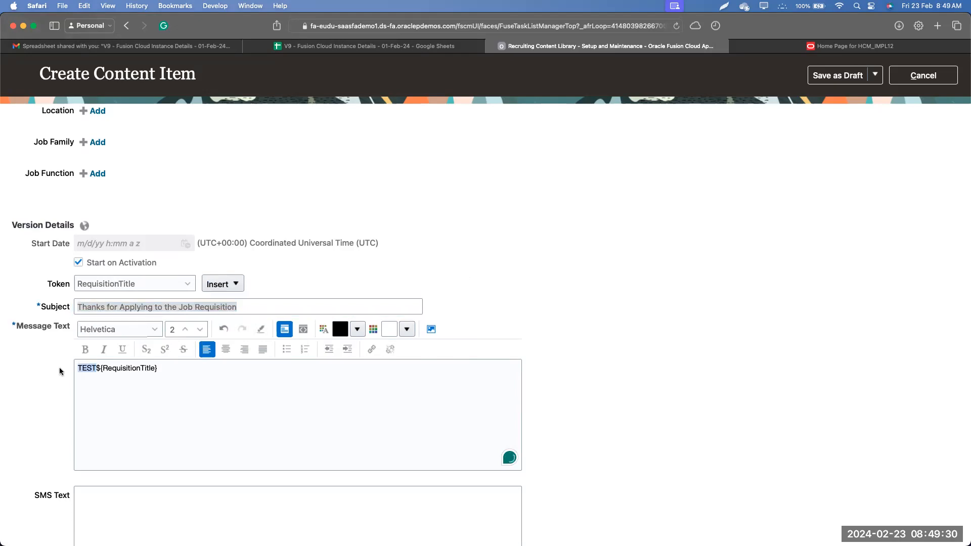
{"action": "key", "text": "BackSpace"}
{"action": "key", "text": "Return"}
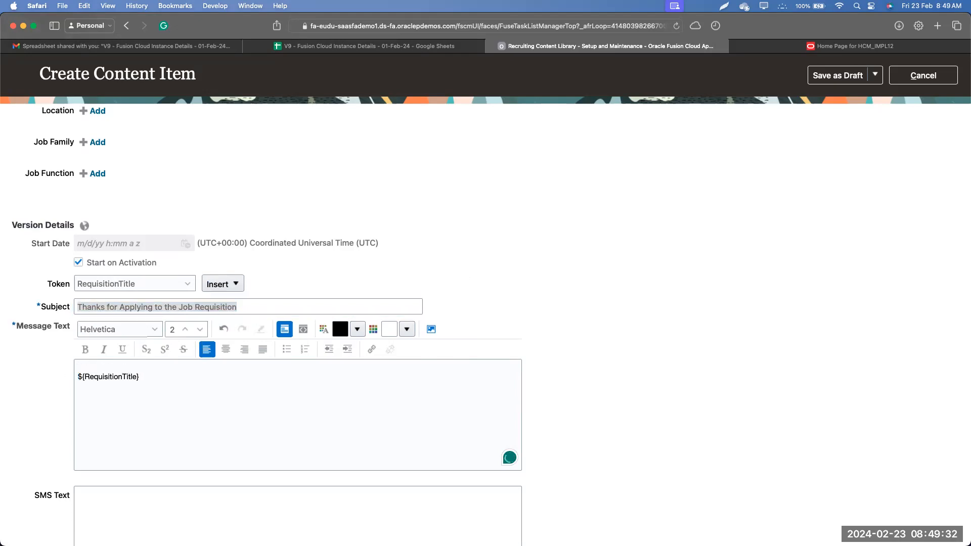
{"action": "key", "text": "Return"}
{"action": "type", "text": "Job Applicatio"}
{"action": "key", "text": "alt+shift+Left"}
{"action": "type", "text": "Req"}
{"action": "type", "text": "uisition Name"}
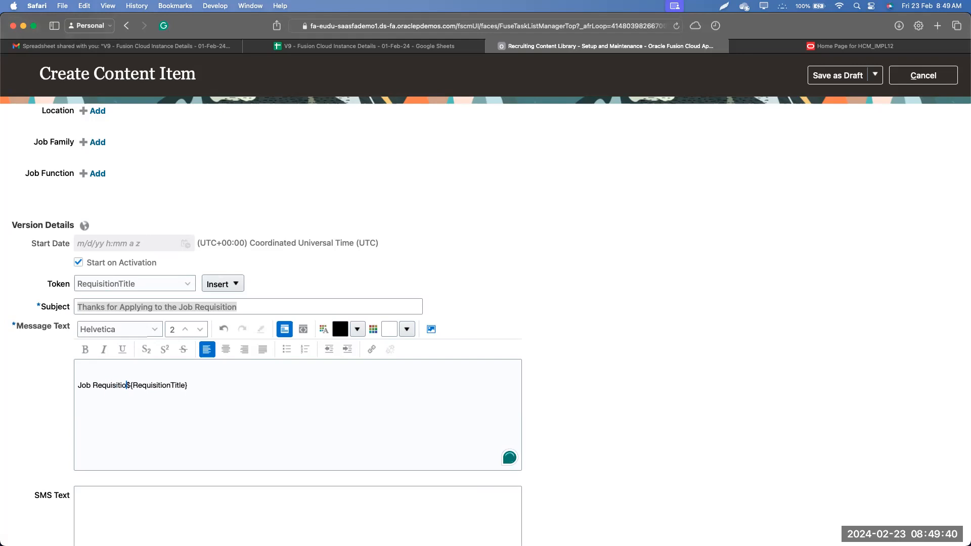
{"action": "type", "text": ":"}
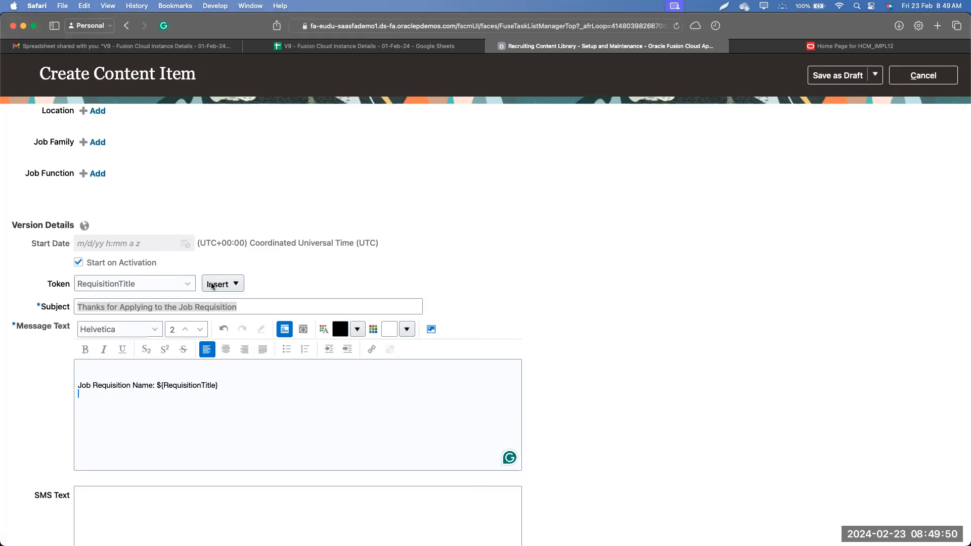
Find the RequisitionNumber token by searching for "number" and insert it into the Message Text on the line below the requisition name
{"action": "left_click", "coordinate": [182, 284]}
{"action": "scroll", "coordinate": [169, 392], "scroll_direction": "down", "scroll_amount": 3}
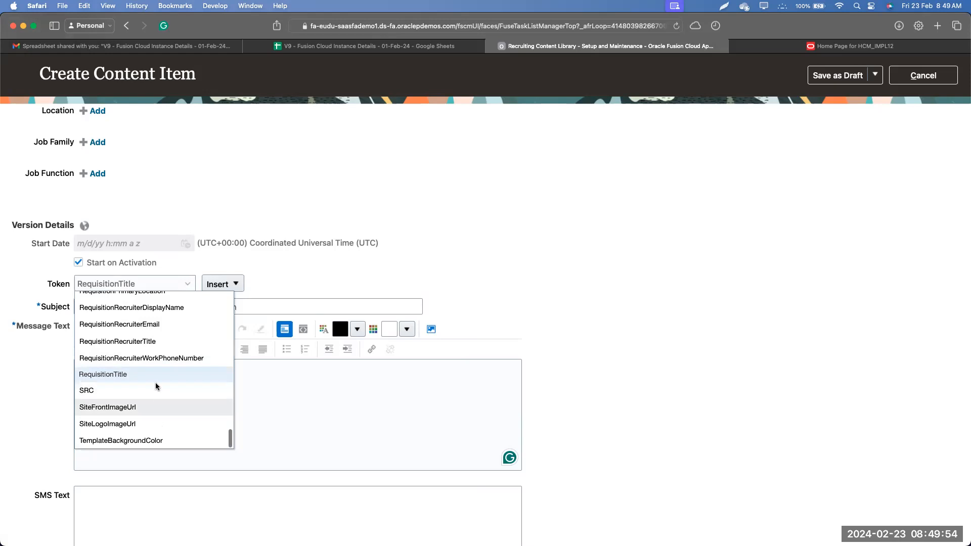
{"action": "scroll", "coordinate": [156, 384], "scroll_direction": "up", "scroll_amount": 2}
{"action": "key", "text": "super+f"}
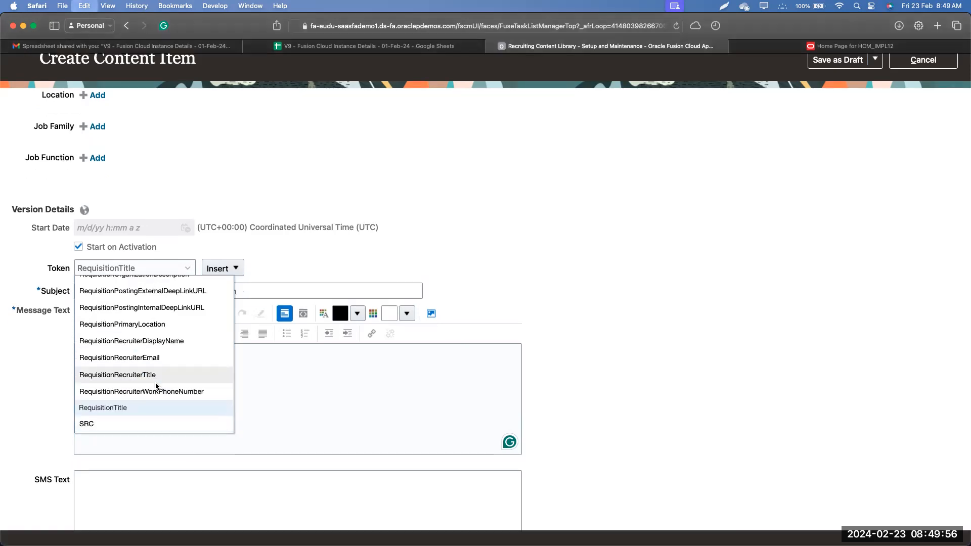
{"action": "type", "text": "number"}
{"action": "key", "text": "Return"}
{"action": "key", "text": "Return"}
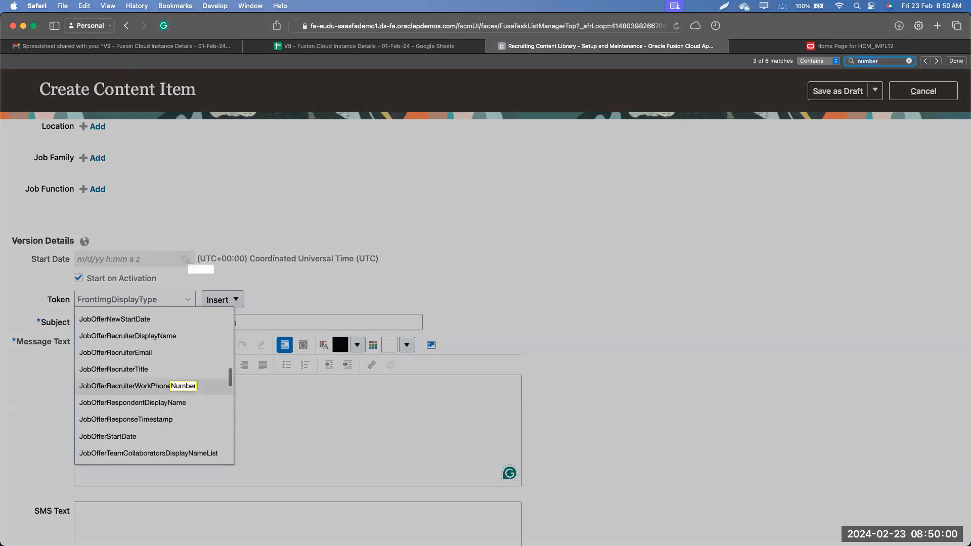
{"action": "key", "text": "Return"}
{"action": "key", "text": "Return"}
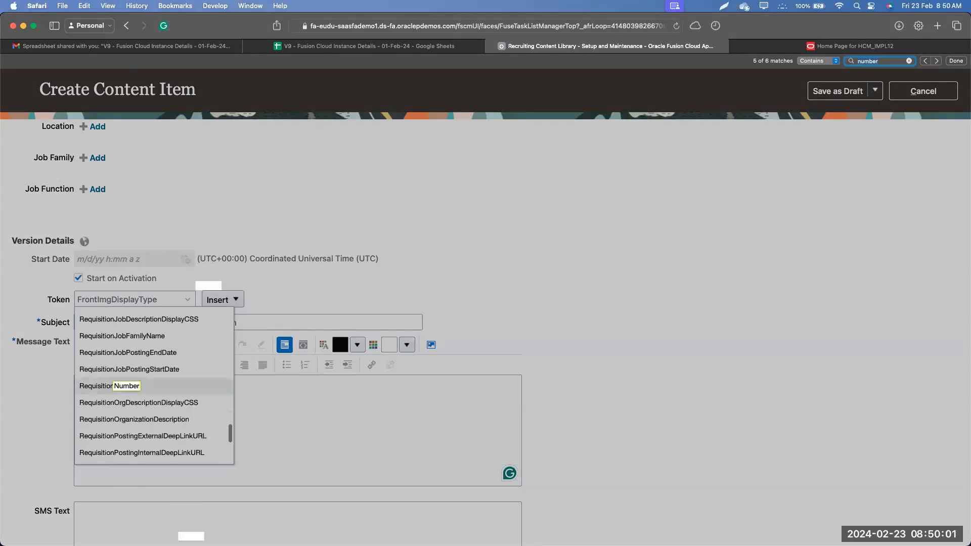
{"action": "left_click", "coordinate": [141, 386]}
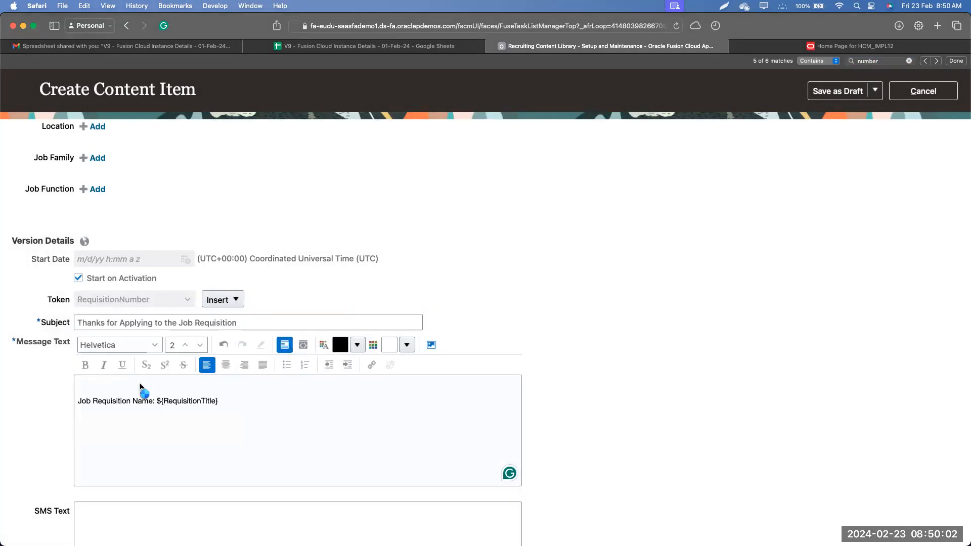
{"action": "left_click", "coordinate": [224, 298]}
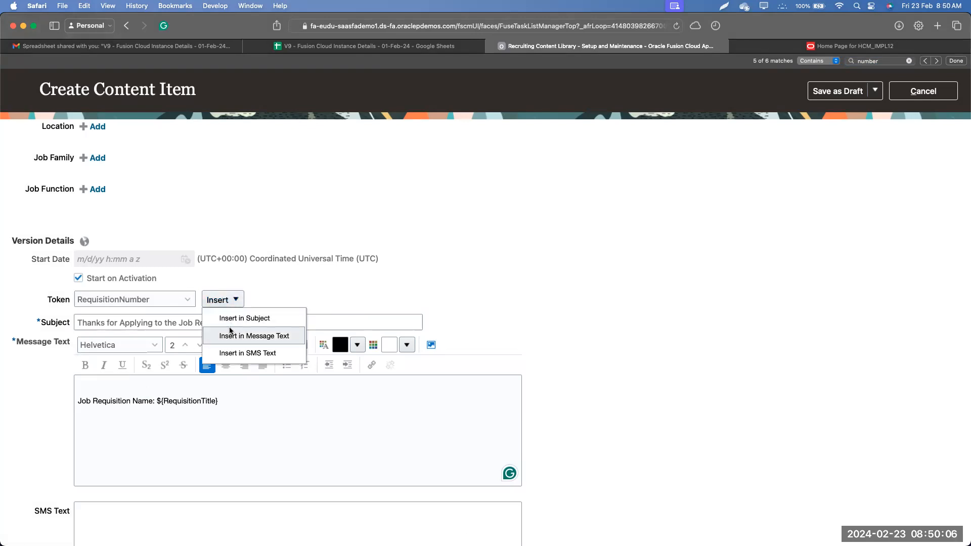
{"action": "left_click", "coordinate": [259, 336]}
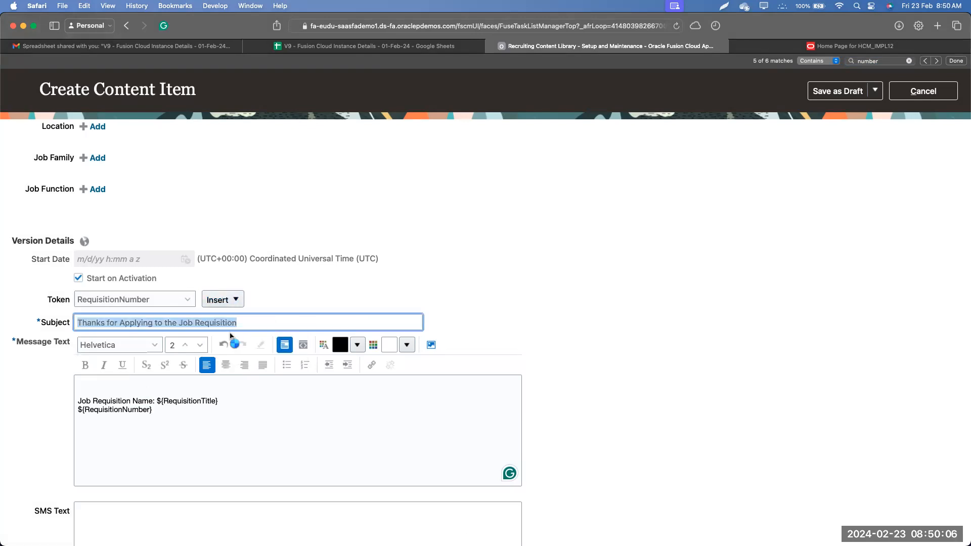
Add the label "Job Requisition #:" in front of the RequisitionNumber token in the Message Text
{"action": "left_click", "coordinate": [159, 411]}
{"action": "key", "text": "super+Left"}
{"action": "type", "text": "Job"}
{"action": "type", "text": " Requisito"}
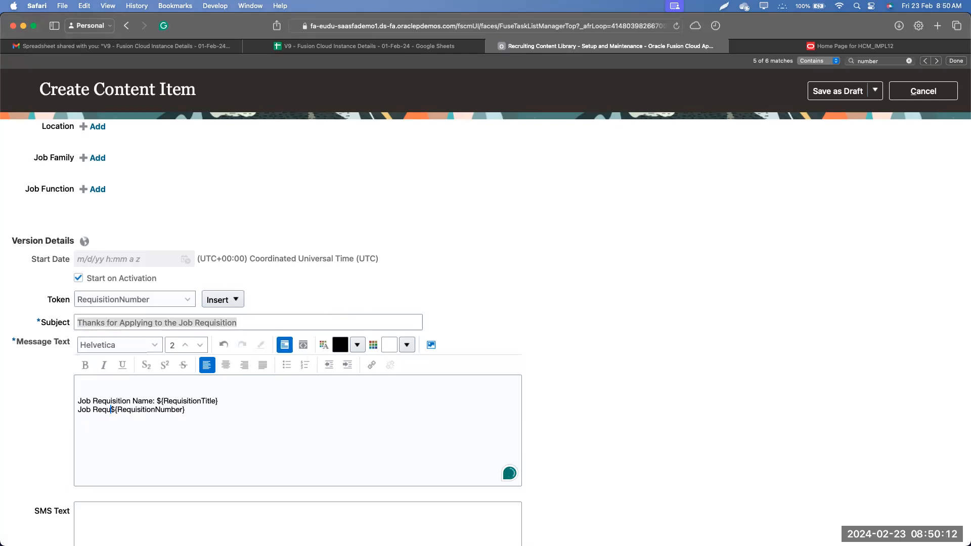
{"action": "key", "text": "BackSpace"}
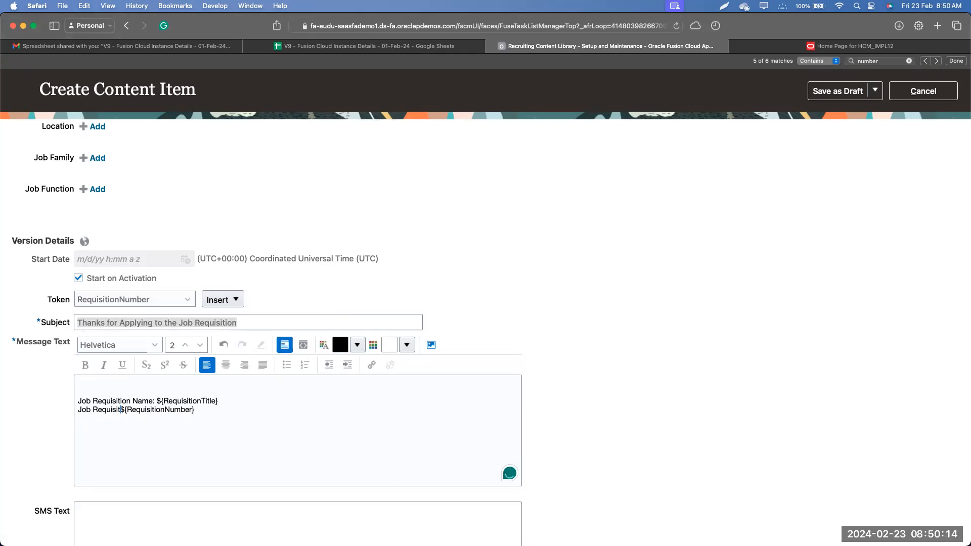
{"action": "type", "text": "ion "}
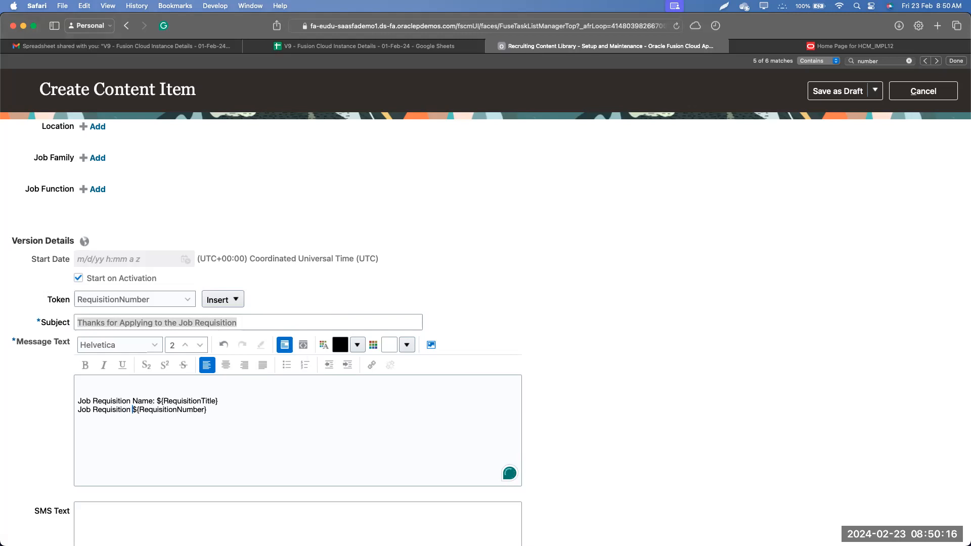
{"action": "type", "text": "#:"}
Start the message with the greeting "Dear" and insert the CandidateFirstName token into the Subject
{"action": "key", "text": "Down"}
{"action": "type", "text": "Dea"}
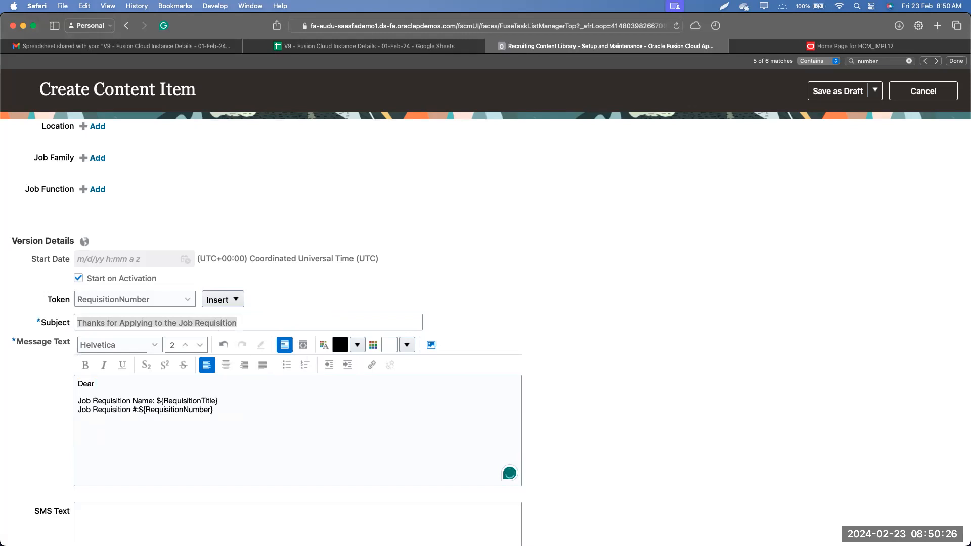
{"action": "left_click", "coordinate": [146, 305]}
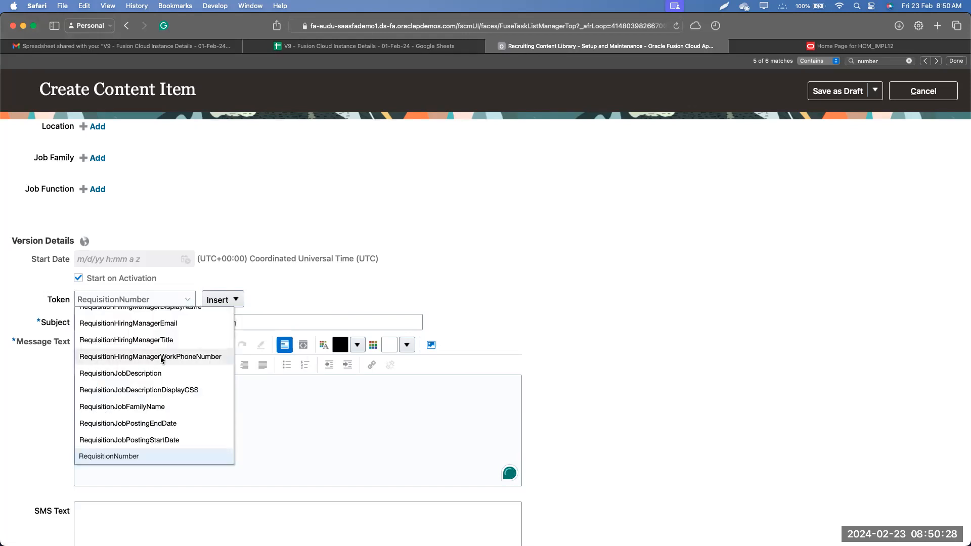
{"action": "scroll", "coordinate": [161, 359], "scroll_direction": "up", "scroll_amount": 5}
{"action": "scroll", "coordinate": [162, 359], "scroll_direction": "up", "scroll_amount": 10}
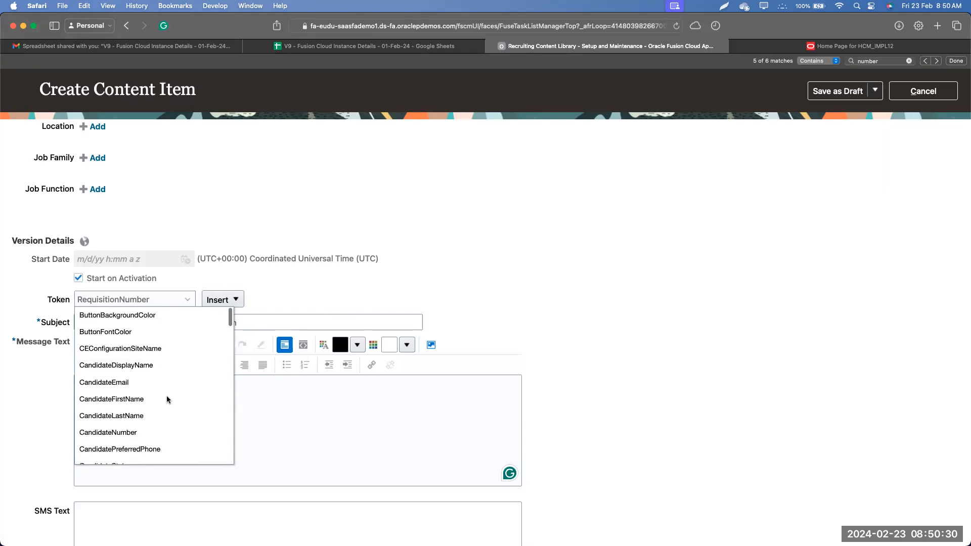
{"action": "scroll", "coordinate": [169, 382], "scroll_direction": "down", "scroll_amount": 1}
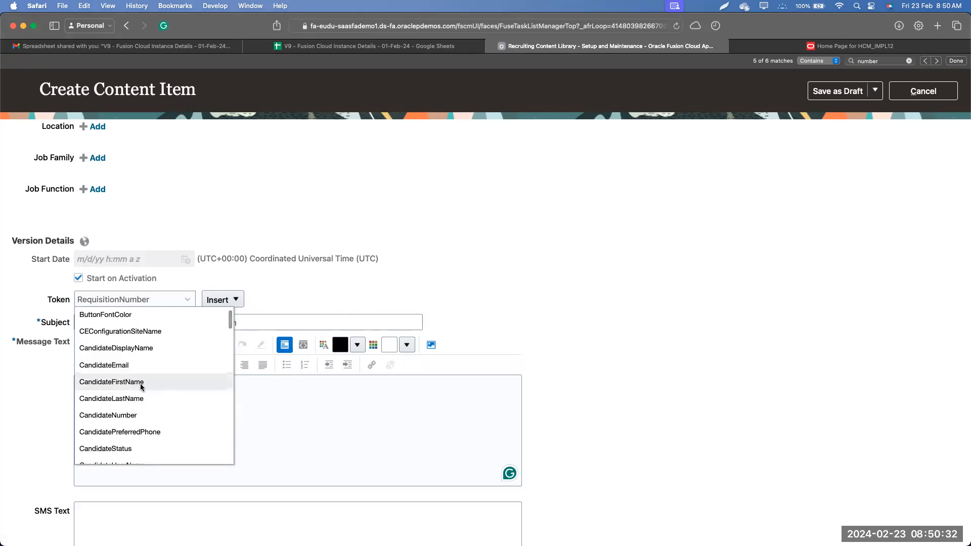
{"action": "left_click", "coordinate": [141, 387]}
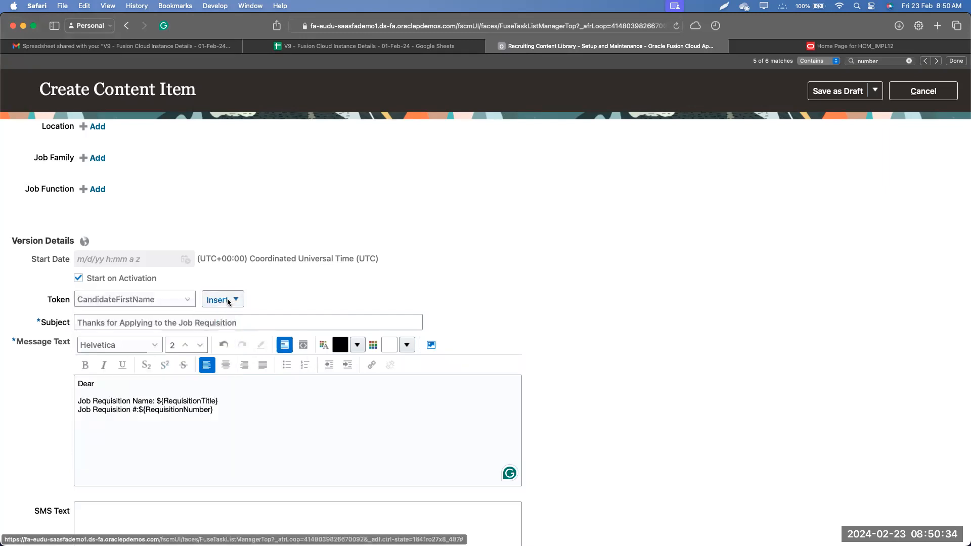
{"action": "left_click", "coordinate": [223, 299]}
{"action": "left_click", "coordinate": [234, 319]}
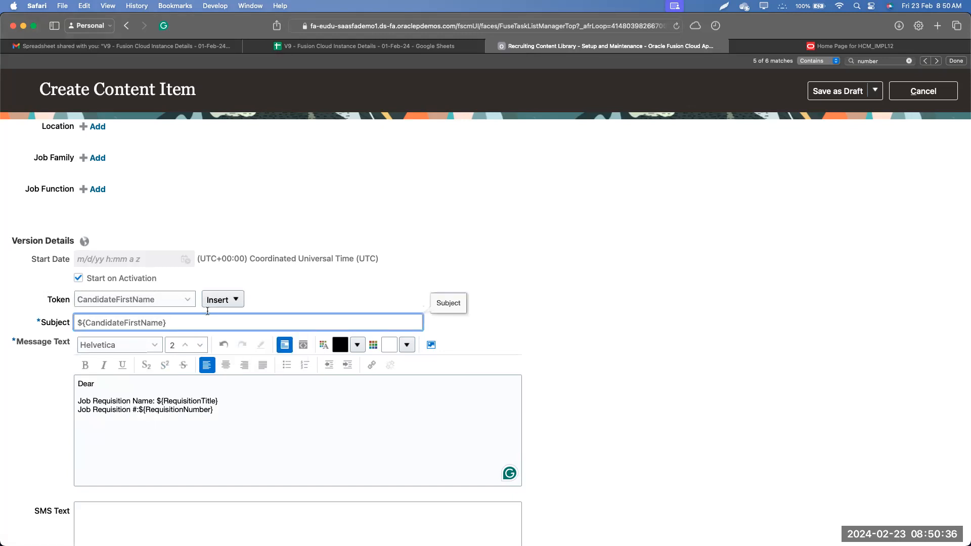
Move the ${CandidateFirstName} token from the Subject to the message greeting after "Dear", followed by a comma
{"action": "triple_click", "coordinate": [180, 323]}
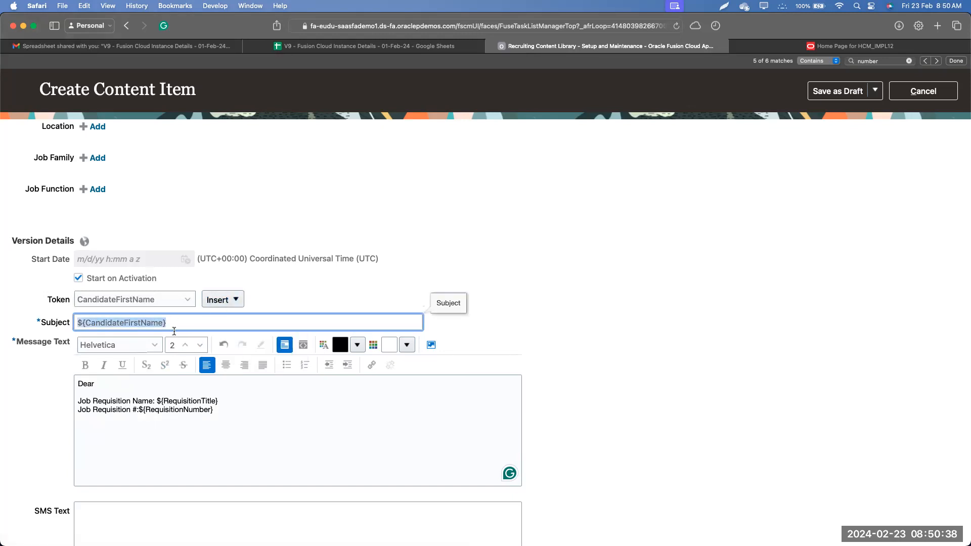
{"action": "key", "text": "cmd+x"}
{"action": "left_click", "coordinate": [120, 380]}
{"action": "key", "text": "cmd+v"}
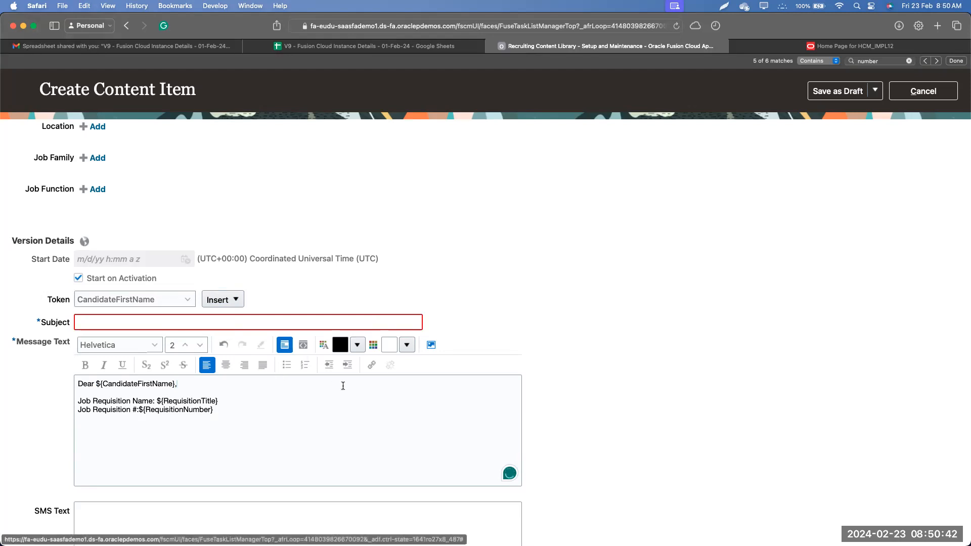
Add the sentence "Thanks for applying to the below requisition." between the greeting and the requisition details
{"action": "key", "text": "Return"}
{"action": "key", "text": "Return"}
{"action": "type", "text": "Thanks"}
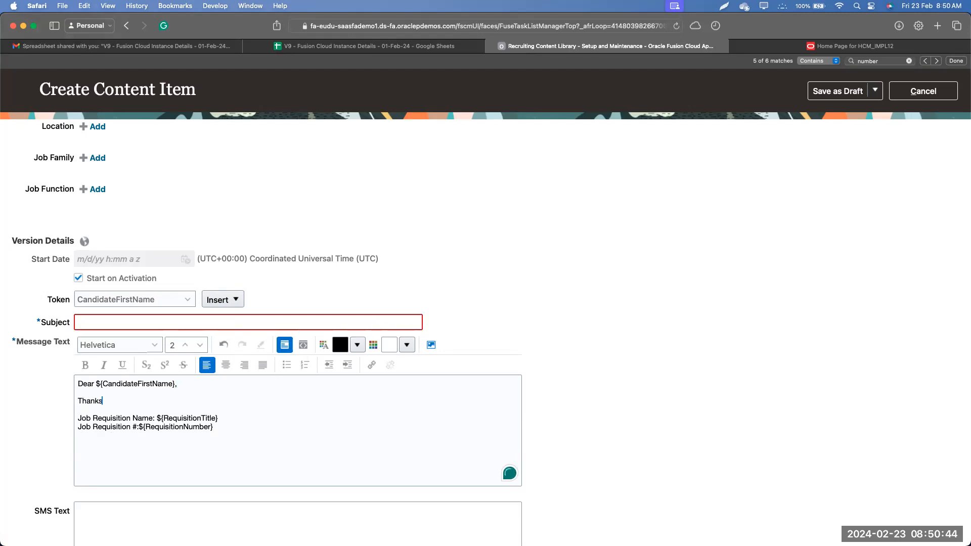
{"action": "type", "text": " for applying to the below requisition."}
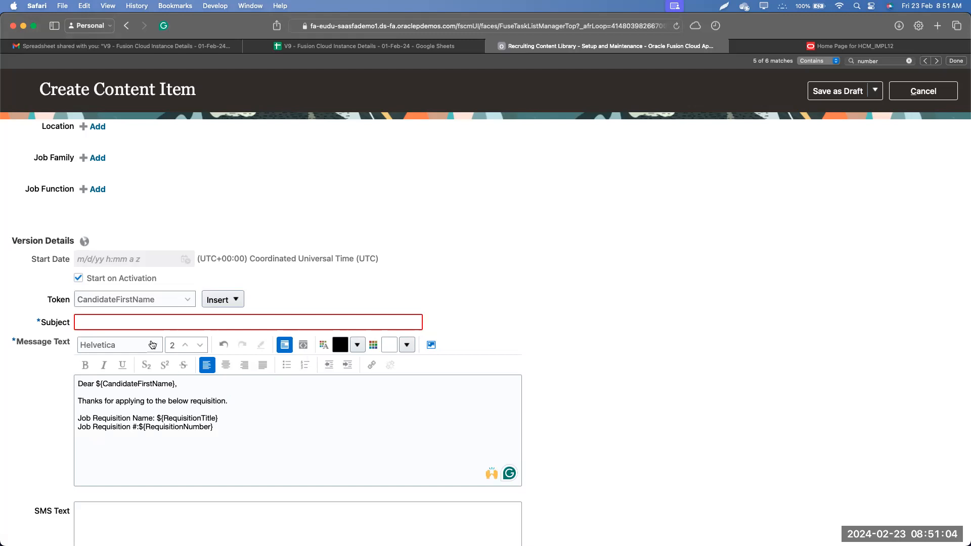
Look through the Version Details token list for a token holding the recruiter's name
{"action": "left_click", "coordinate": [152, 302]}
{"action": "scroll", "coordinate": [146, 388], "scroll_direction": "down", "scroll_amount": 2}
{"action": "scroll", "coordinate": [145, 388], "scroll_direction": "down", "scroll_amount": 15}
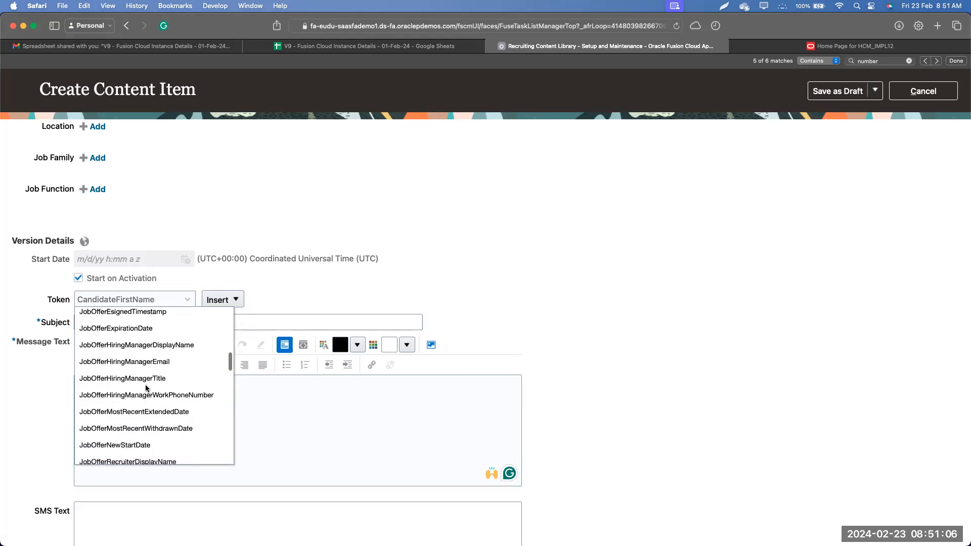
{"action": "scroll", "coordinate": [163, 402], "scroll_direction": "down", "scroll_amount": 4}
{"action": "scroll", "coordinate": [162, 422], "scroll_direction": "down", "scroll_amount": 8}
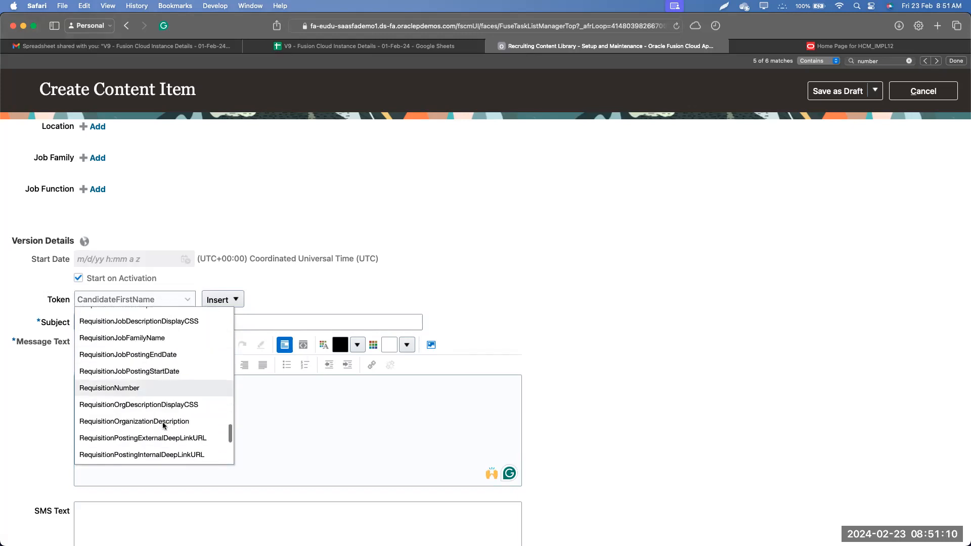
{"action": "scroll", "coordinate": [163, 426], "scroll_direction": "down", "scroll_amount": 2}
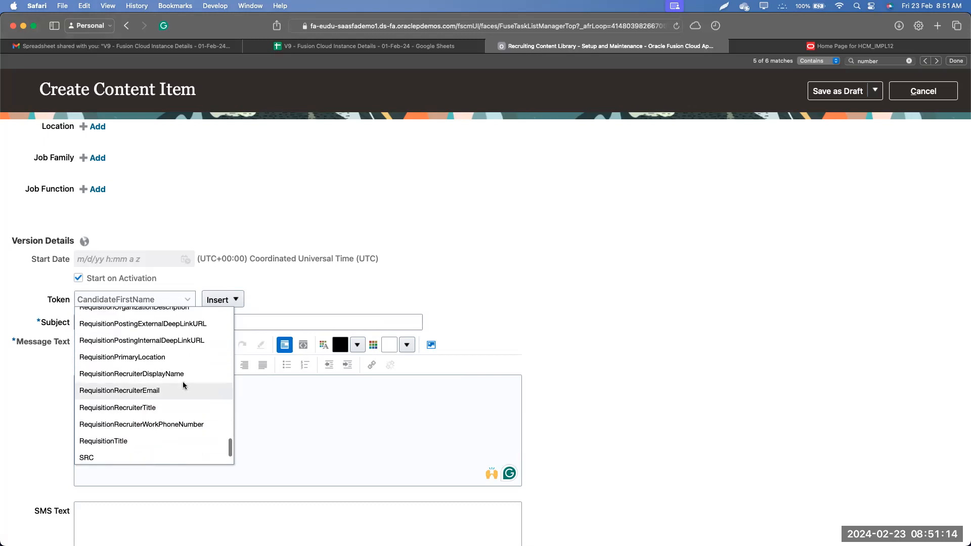
{"action": "scroll", "coordinate": [184, 386], "scroll_direction": "up", "scroll_amount": 2}
Search the token list for "name" and insert the JobOfferRecruiterDisplayName token into the Message Text after the thank-you sentence
{"action": "key", "text": "super+f"}
{"action": "type", "text": "n"}
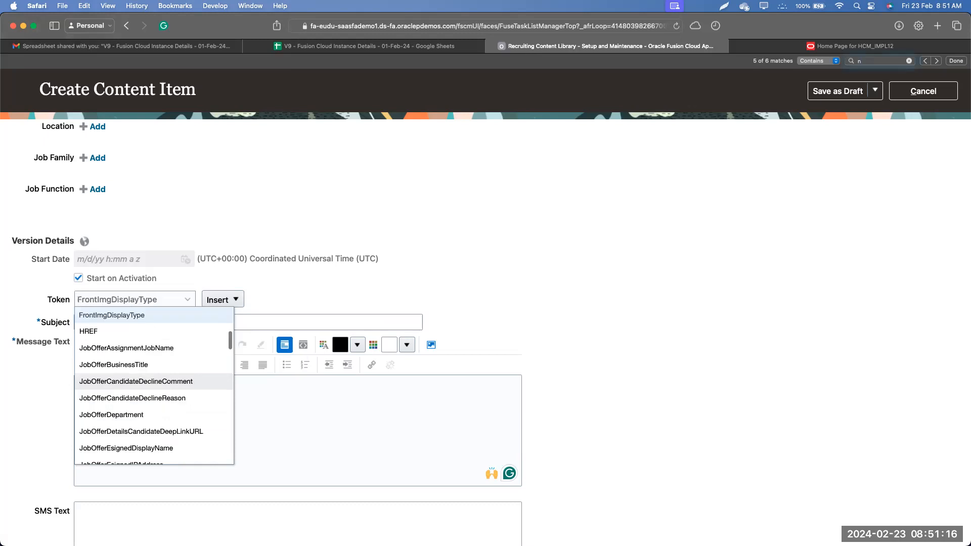
{"action": "type", "text": "ame"}
{"action": "key", "text": "Return"}
{"action": "key", "text": "Return"}
{"action": "key", "text": "Return"}
{"action": "key", "text": "Return"}
{"action": "key", "text": "Return"}
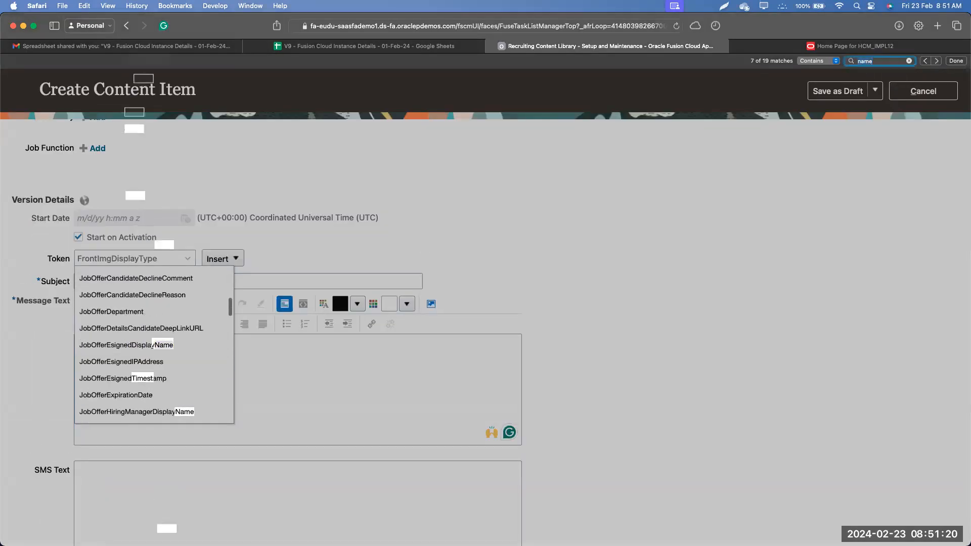
{"action": "key", "text": "Return"}
{"action": "key", "text": "Return"}
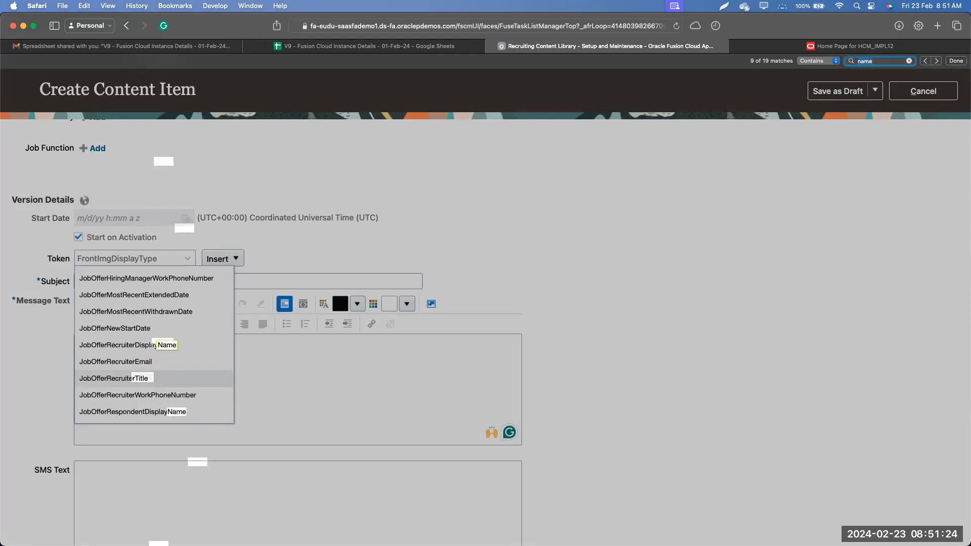
{"action": "left_click", "coordinate": [166, 344]}
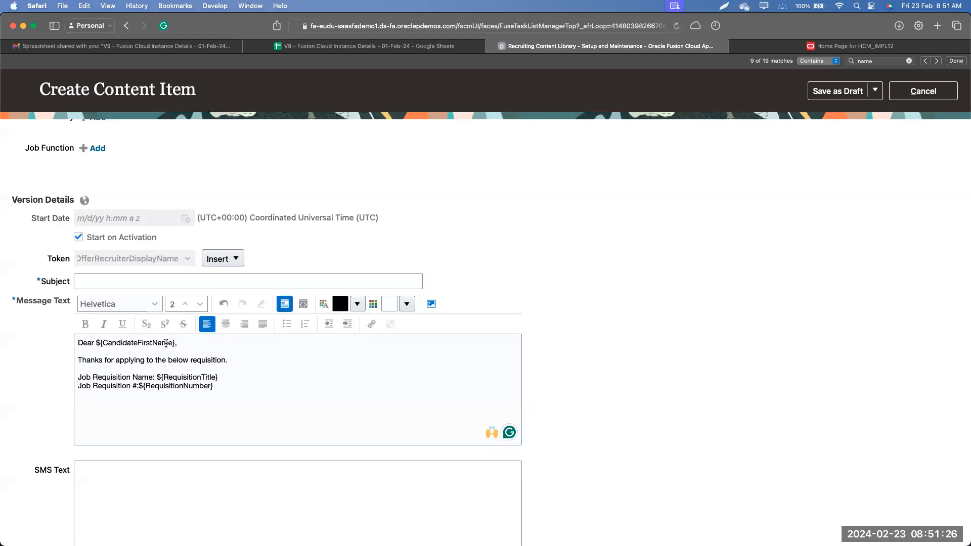
{"action": "left_click", "coordinate": [222, 259]}
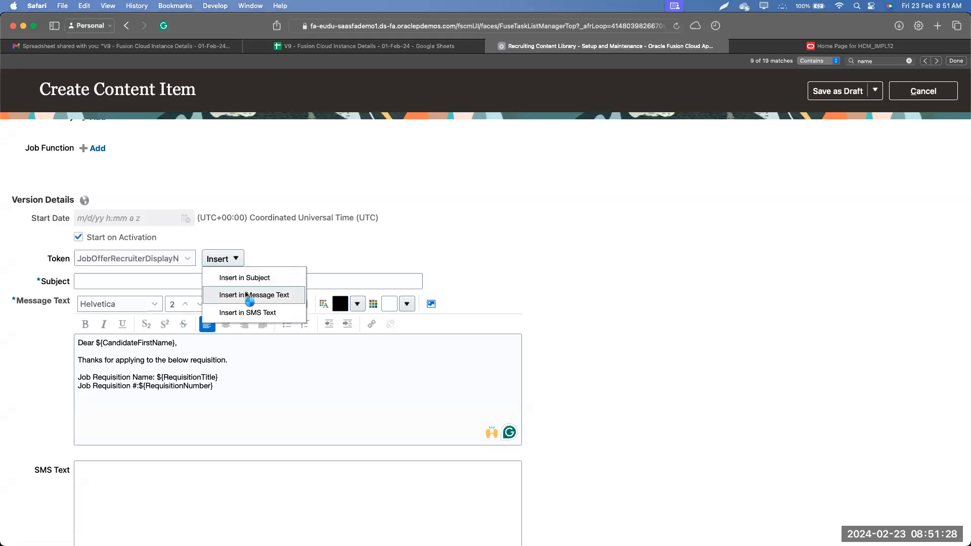
{"action": "left_click", "coordinate": [245, 295]}
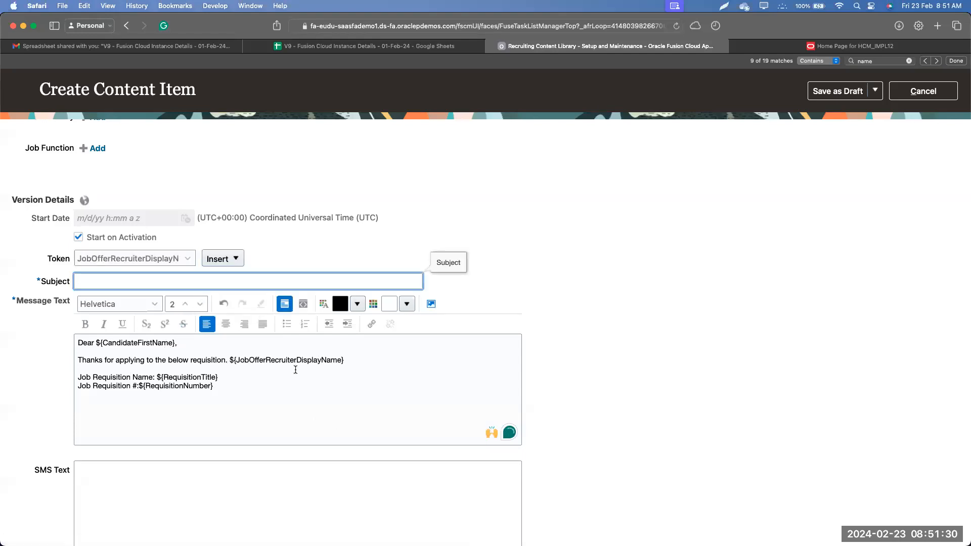
Complete the sentence after the recruiter token with "will reach out to you for more details.", correcting the spelling of "reach out"
{"action": "left_click", "coordinate": [376, 364]}
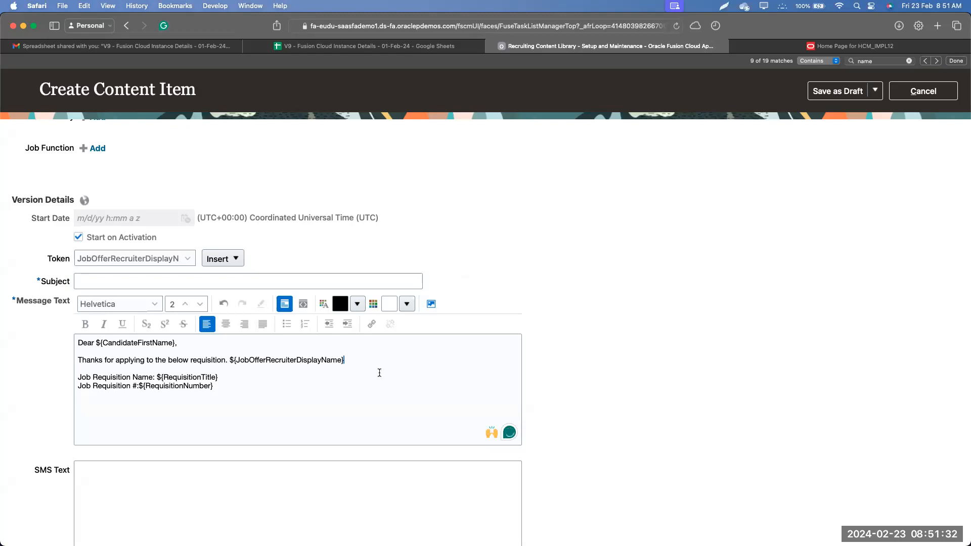
{"action": "type", "text": "will reachout to you for morre"}
{"action": "key", "text": "BackSpace"}
{"action": "type", "text": "e details."}
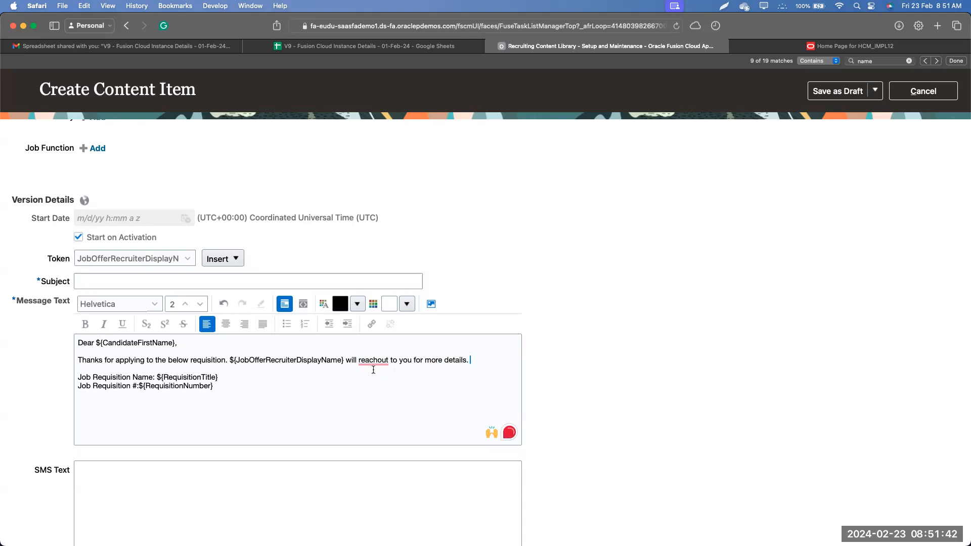
{"action": "mouse_move", "coordinate": [374, 361]}
{"action": "left_click", "coordinate": [378, 364]}
{"action": "left_click", "coordinate": [383, 395]}
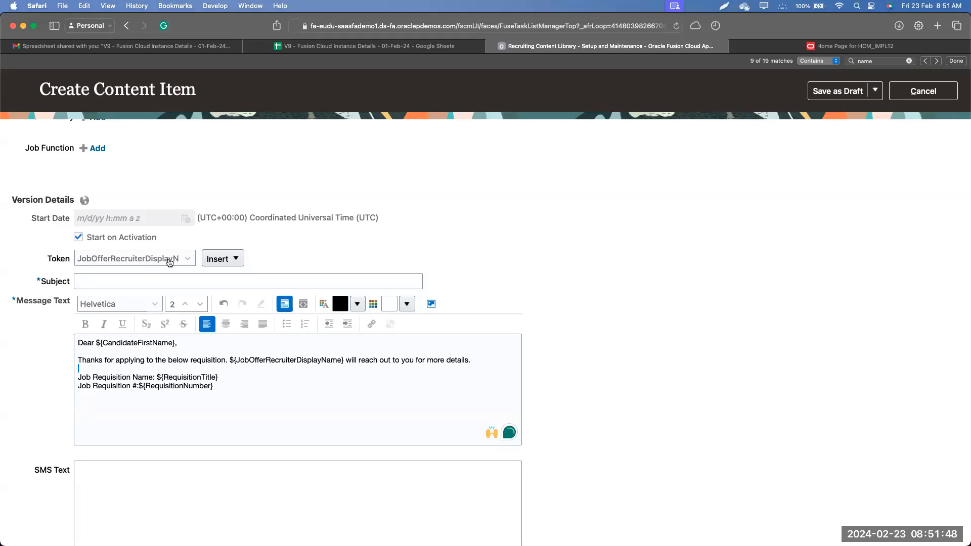
Examine the full range of candidate, job offer, requisition and site tokens available for the Version Details
{"action": "left_click", "coordinate": [169, 259]}
{"action": "scroll", "coordinate": [125, 336], "scroll_direction": "up", "scroll_amount": 10}
{"action": "scroll", "coordinate": [138, 349], "scroll_direction": "down", "scroll_amount": 2}
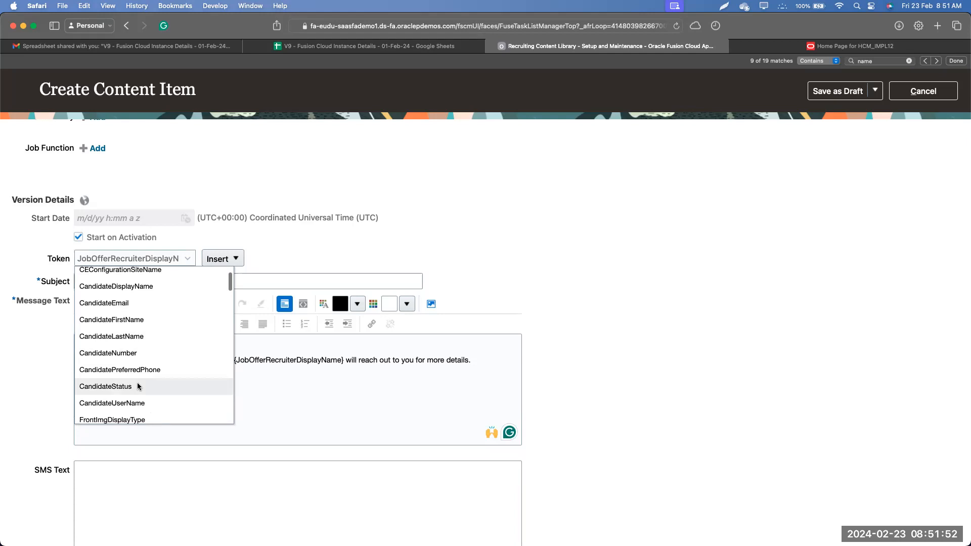
{"action": "scroll", "coordinate": [138, 385], "scroll_direction": "down", "scroll_amount": 5}
{"action": "scroll", "coordinate": [138, 384], "scroll_direction": "down", "scroll_amount": 5}
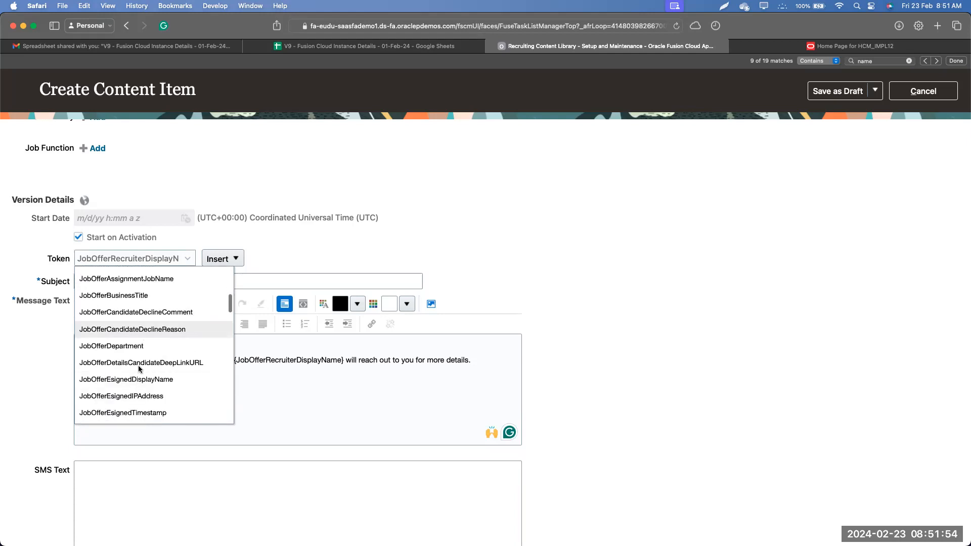
{"action": "scroll", "coordinate": [139, 369], "scroll_direction": "down", "scroll_amount": 5}
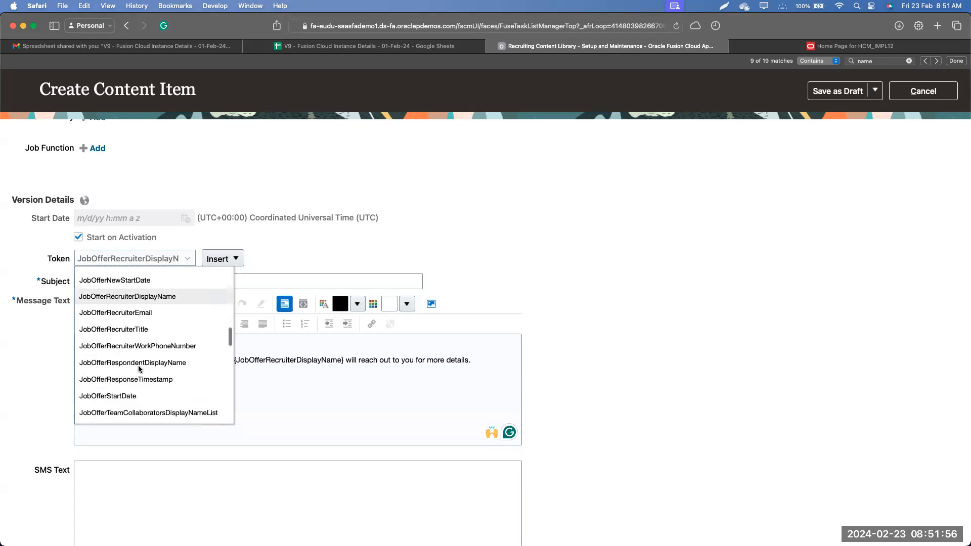
{"action": "scroll", "coordinate": [134, 397], "scroll_direction": "down", "scroll_amount": 5}
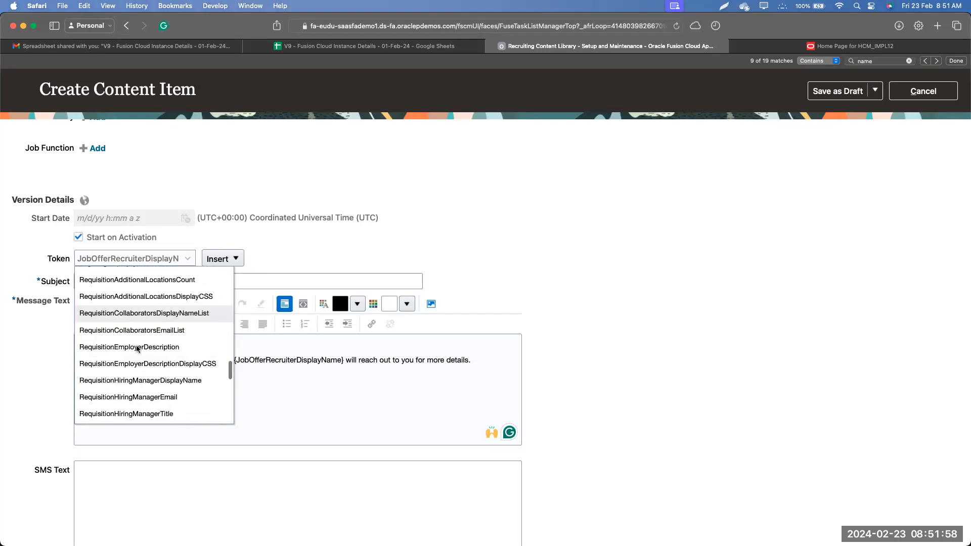
{"action": "scroll", "coordinate": [162, 399], "scroll_direction": "down", "scroll_amount": 3}
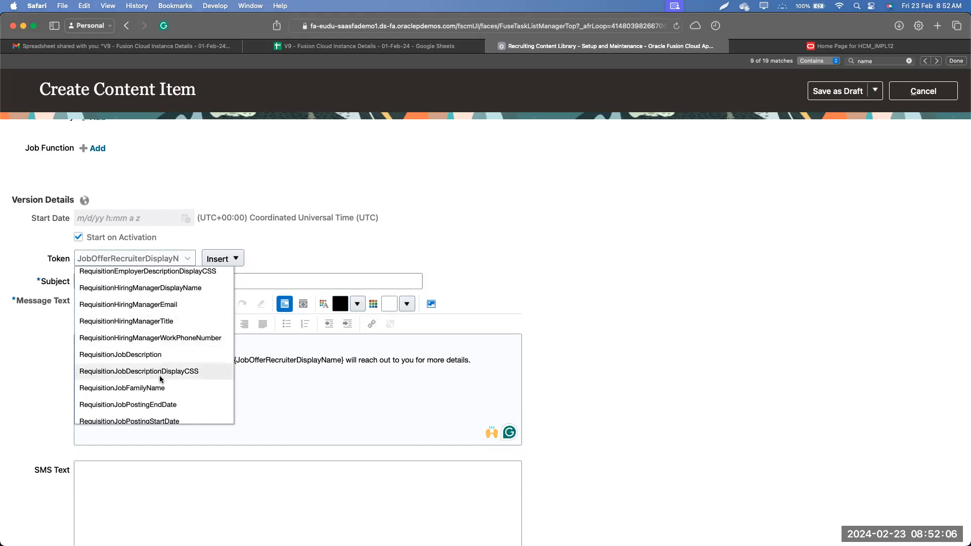
{"action": "scroll", "coordinate": [161, 354], "scroll_direction": "down", "scroll_amount": 3}
{"action": "scroll", "coordinate": [165, 375], "scroll_direction": "down", "scroll_amount": 3}
{"action": "scroll", "coordinate": [165, 374], "scroll_direction": "down", "scroll_amount": 2}
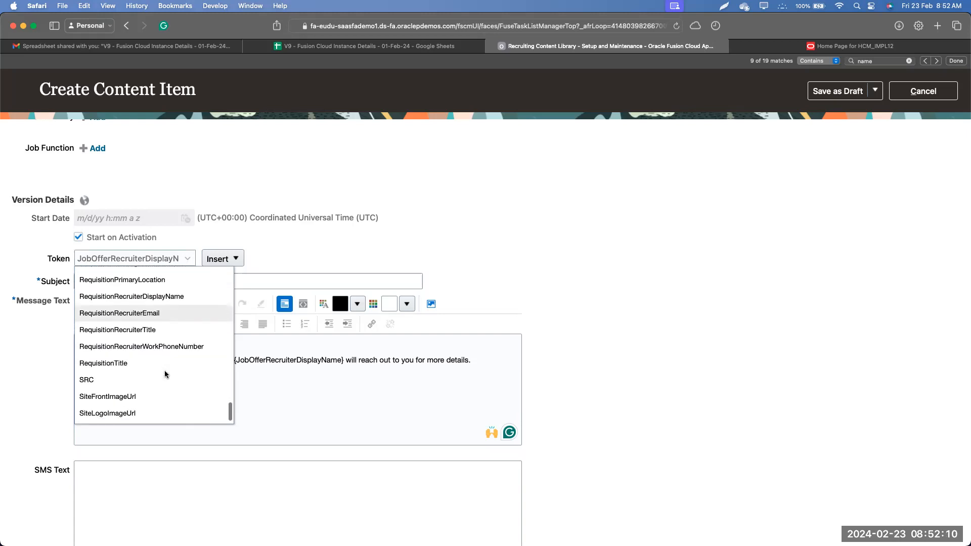
{"action": "scroll", "coordinate": [160, 367], "scroll_direction": "down", "scroll_amount": 1}
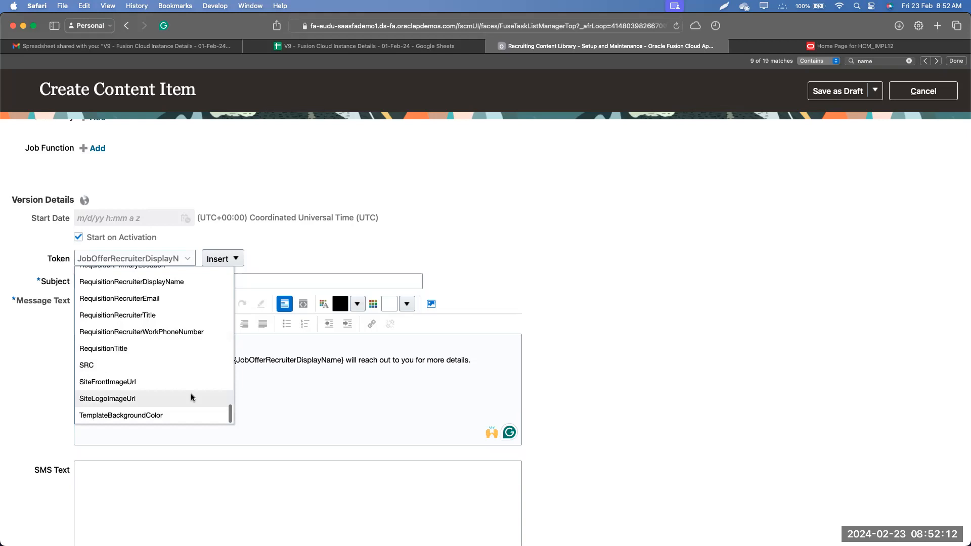
{"action": "scroll", "coordinate": [183, 342], "scroll_direction": "up", "scroll_amount": 3}
{"action": "scroll", "coordinate": [181, 341], "scroll_direction": "up", "scroll_amount": 15}
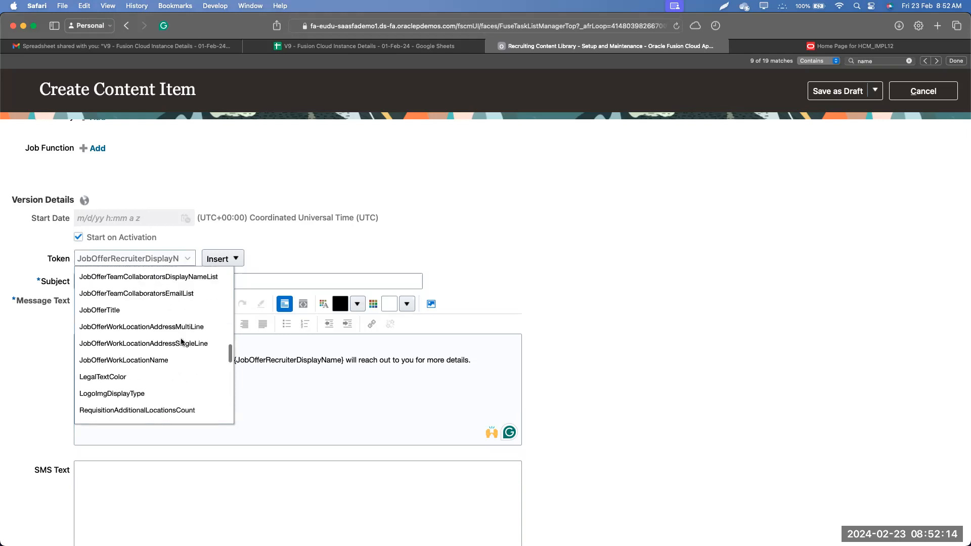
{"action": "left_click", "coordinate": [447, 236]}
{"action": "scroll", "coordinate": [447, 237], "scroll_direction": "up", "scroll_amount": 3}
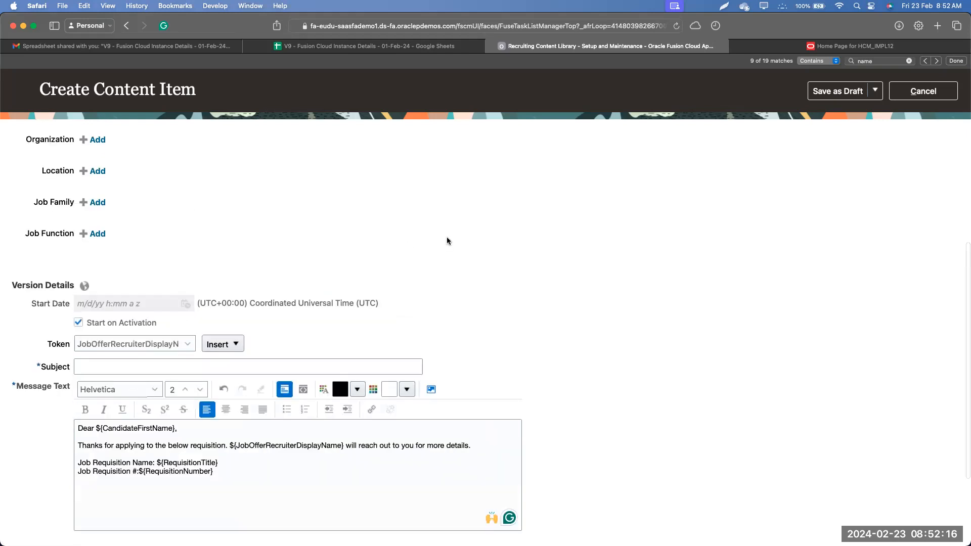
{"action": "scroll", "coordinate": [314, 302], "scroll_direction": "up", "scroll_amount": 5}
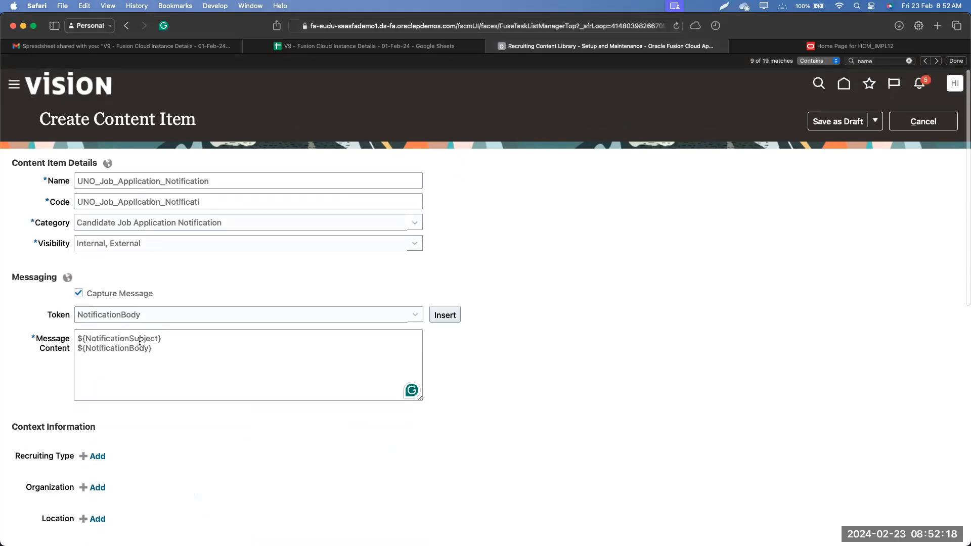
{"action": "scroll", "coordinate": [140, 213], "scroll_direction": "down", "scroll_amount": 9}
{"action": "left_click", "coordinate": [139, 214]}
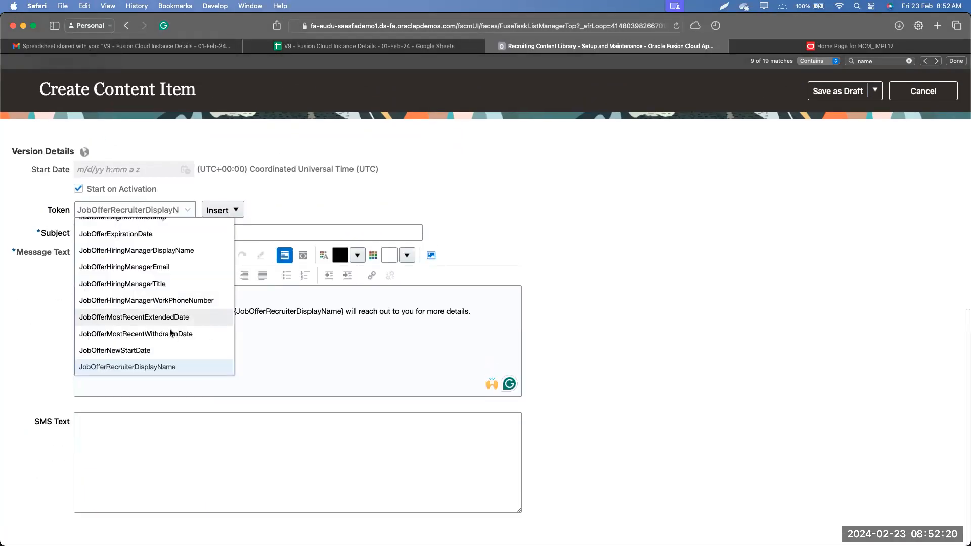
{"action": "left_click", "coordinate": [304, 355]}
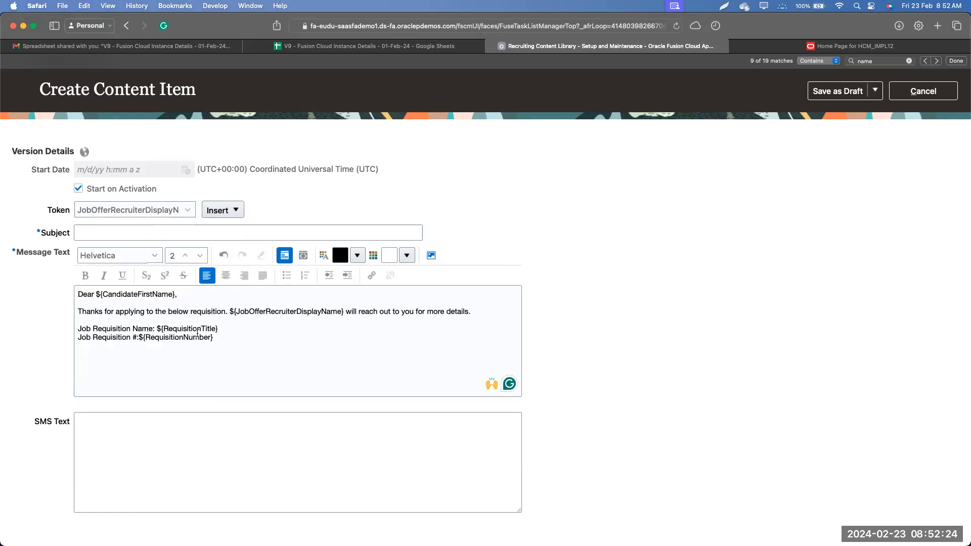
Copy the requisition tokens from the Message Text to make the Subject "${RequisitionNumber} - ${RequisitionTitle}"
{"action": "left_click_drag", "start_coordinate": [221, 329], "coordinate": [158, 330]}
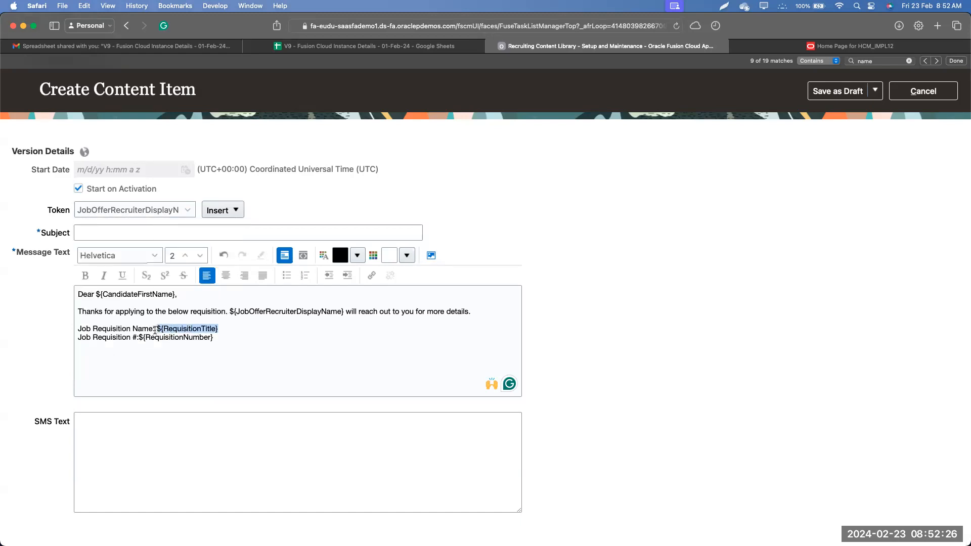
{"action": "left_click", "coordinate": [215, 233]}
{"action": "type", "text": "${RequisitionTitle}"}
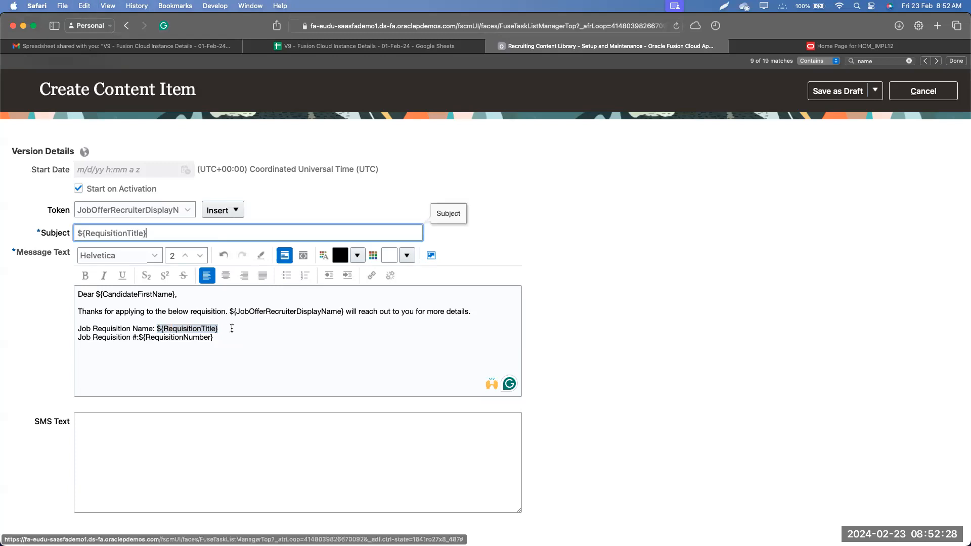
{"action": "mouse_move", "coordinate": [217, 338]}
{"action": "left_mouse_down"}
{"action": "mouse_move", "coordinate": [140, 342]}
{"action": "mouse_move", "coordinate": [222, 341]}
{"action": "left_mouse_up"}
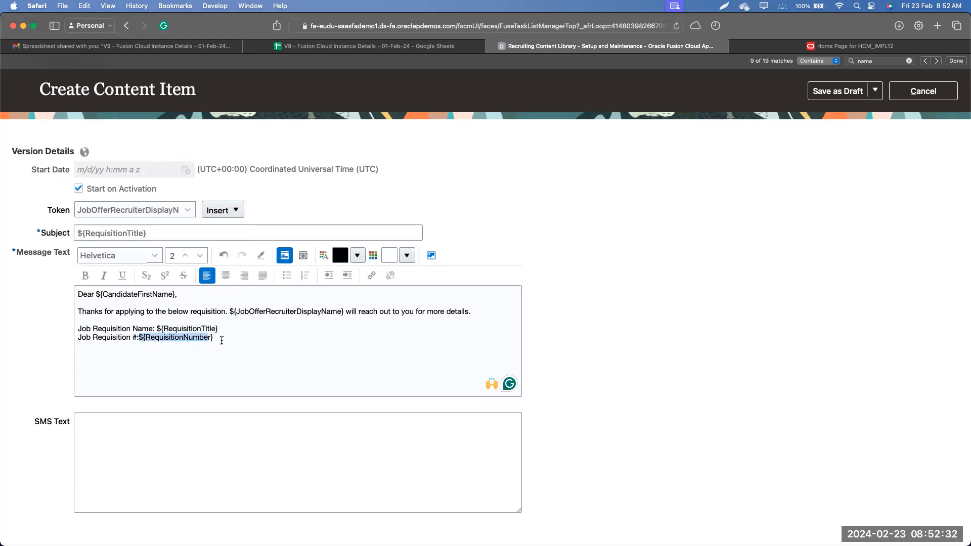
{"action": "left_click", "coordinate": [77, 234]}
{"action": "type", "text": "${RequisitionNumber}"}
{"action": "type", "text": "-"}
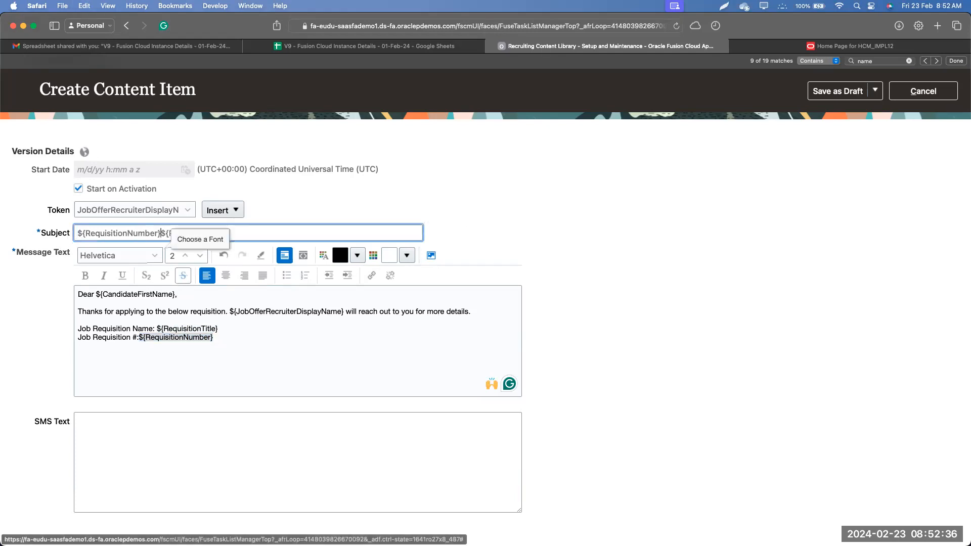
Compare the NotificationSubject and NotificationBody tokens in the Message Content with the Subject and Message Text in Version Details
{"action": "scroll", "coordinate": [476, 283], "scroll_direction": "up", "scroll_amount": 10}
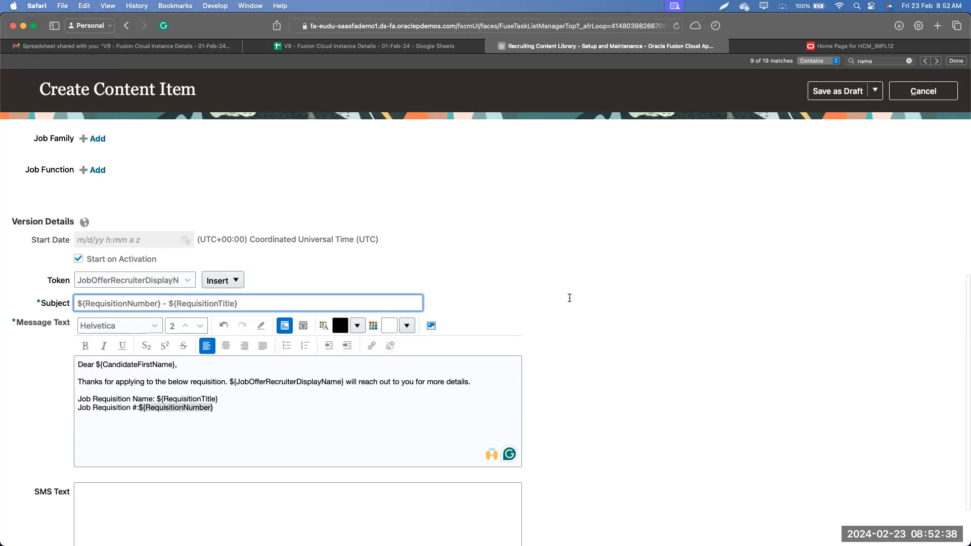
{"action": "scroll", "coordinate": [476, 282], "scroll_direction": "up", "scroll_amount": 5}
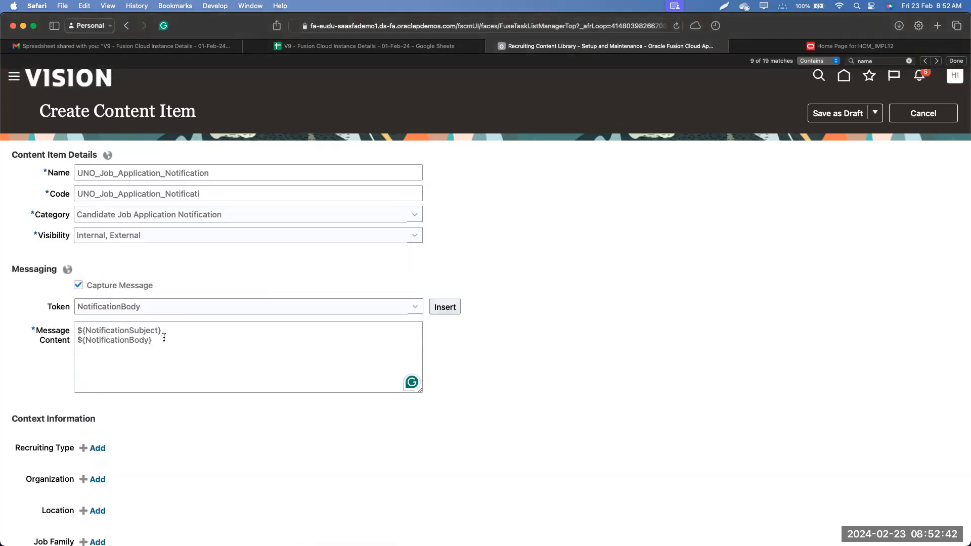
{"action": "scroll", "coordinate": [164, 337], "scroll_direction": "down", "scroll_amount": 3}
{"action": "scroll", "coordinate": [163, 338], "scroll_direction": "down", "scroll_amount": 2}
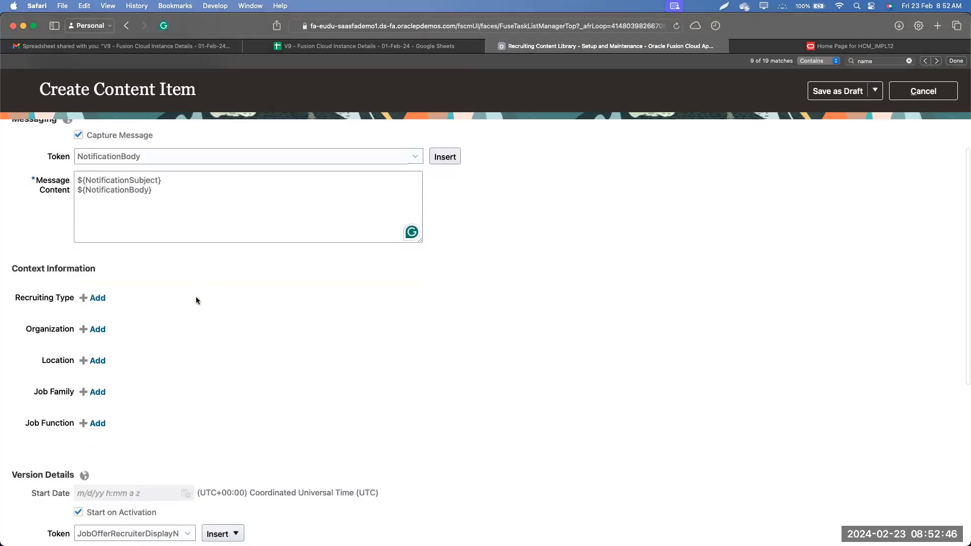
{"action": "scroll", "coordinate": [195, 296], "scroll_direction": "down", "scroll_amount": 6}
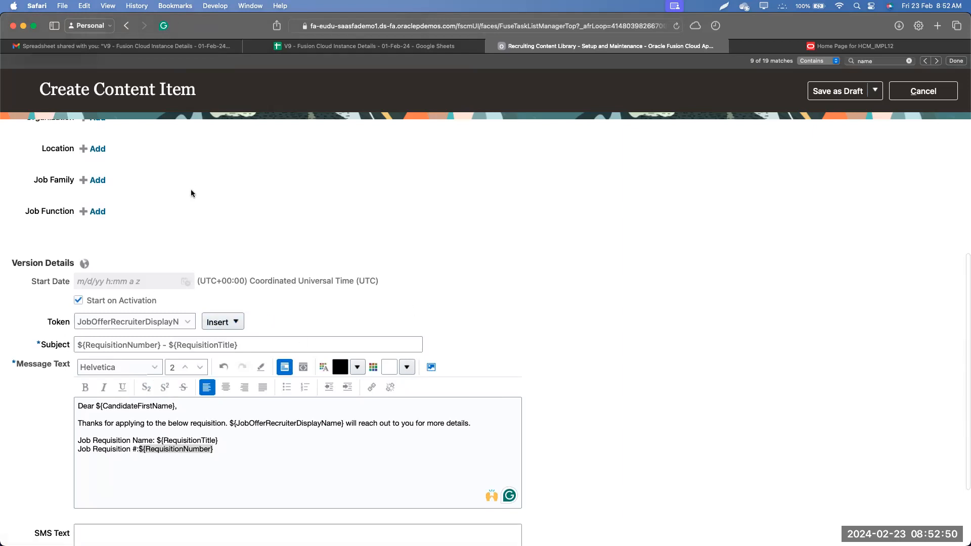
{"action": "scroll", "coordinate": [190, 197], "scroll_direction": "up", "scroll_amount": 7}
{"action": "left_click", "coordinate": [76, 254]}
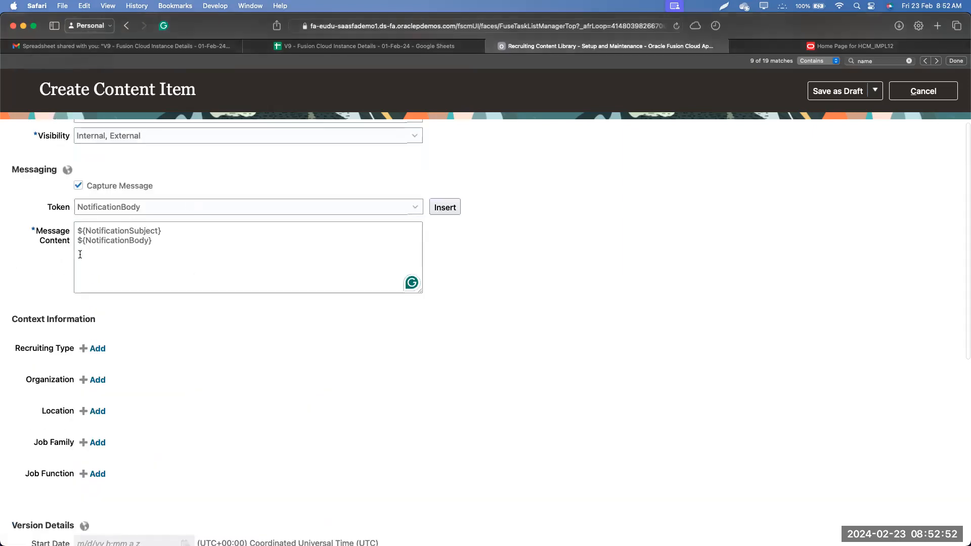
{"action": "scroll", "coordinate": [211, 331], "scroll_direction": "down", "scroll_amount": 8}
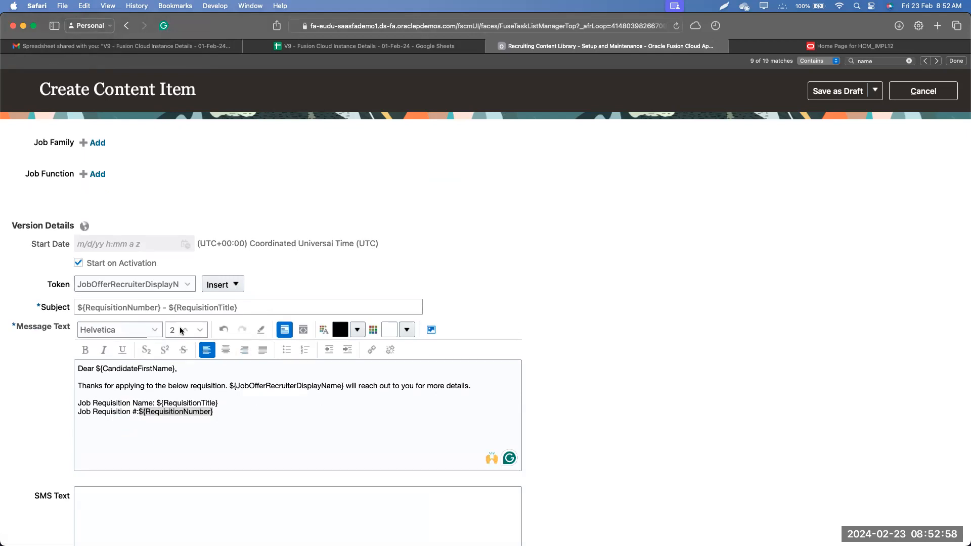
{"action": "scroll", "coordinate": [178, 333], "scroll_direction": "up", "scroll_amount": 8}
{"action": "triple_click", "coordinate": [157, 261]}
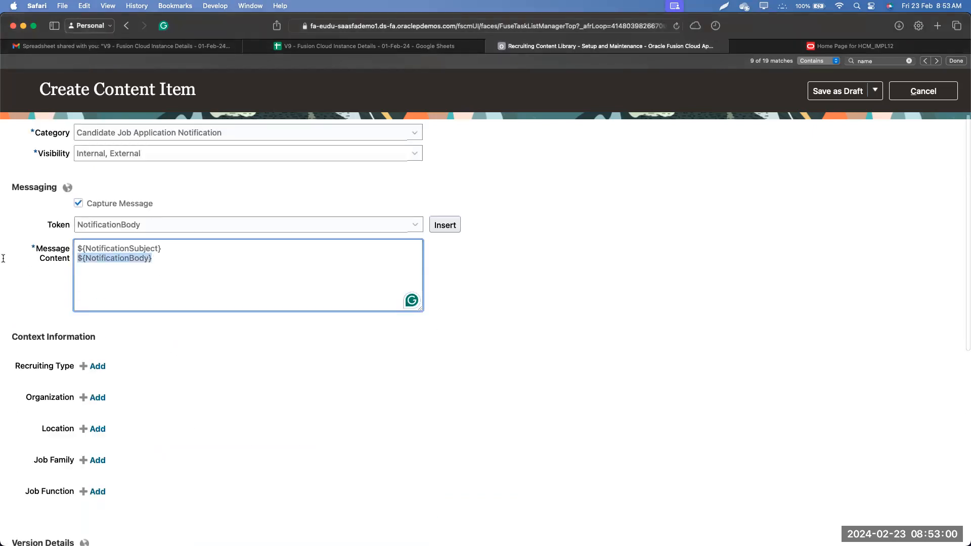
End the Message Text with the sign-off "Regards," and "TA Team" on two lines below the requisition details
{"action": "scroll", "coordinate": [253, 373], "scroll_direction": "down", "scroll_amount": 10}
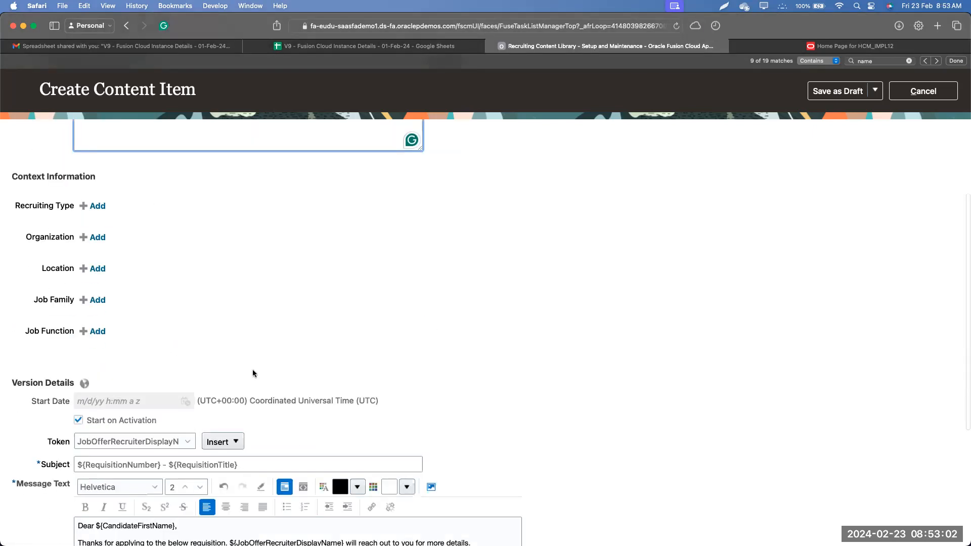
{"action": "left_click", "coordinate": [183, 363]}
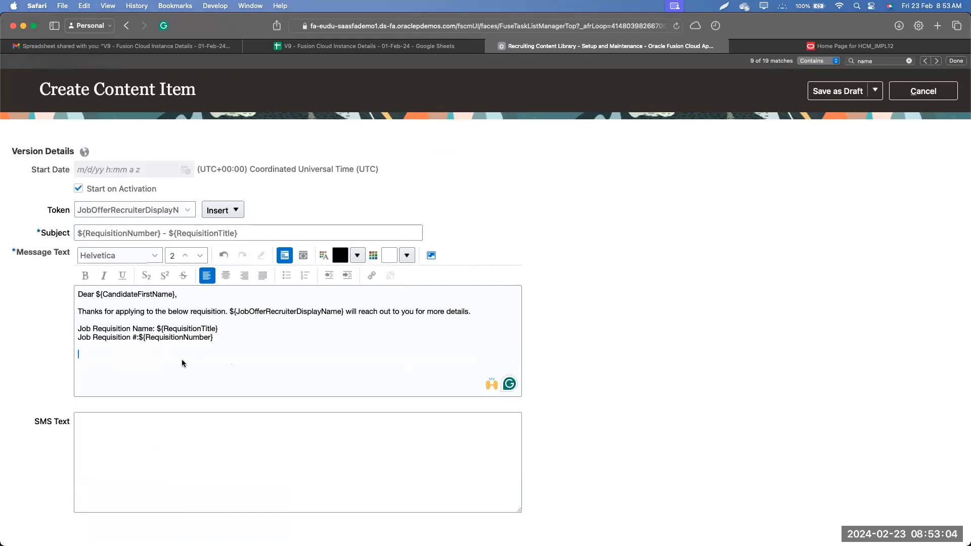
{"action": "type", "text": "Regards,"}
{"action": "key", "text": "Return"}
{"action": "type", "text": "TA Team"}
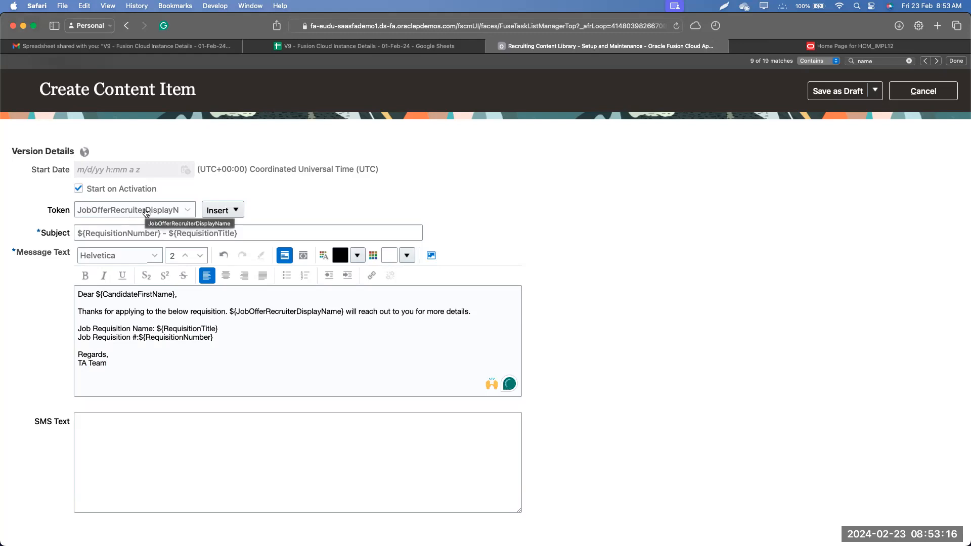
Review the available Version Details tokens, the tokens in the Message Content and the Context Information section
{"action": "left_click", "coordinate": [146, 213]}
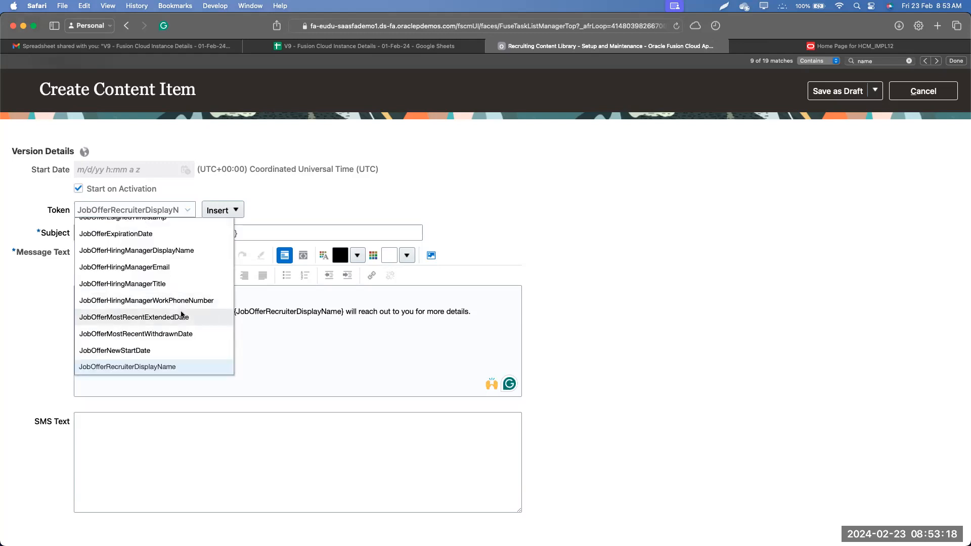
{"action": "scroll", "coordinate": [181, 314], "scroll_direction": "up", "scroll_amount": 10}
{"action": "scroll", "coordinate": [181, 315], "scroll_direction": "up", "scroll_amount": 2}
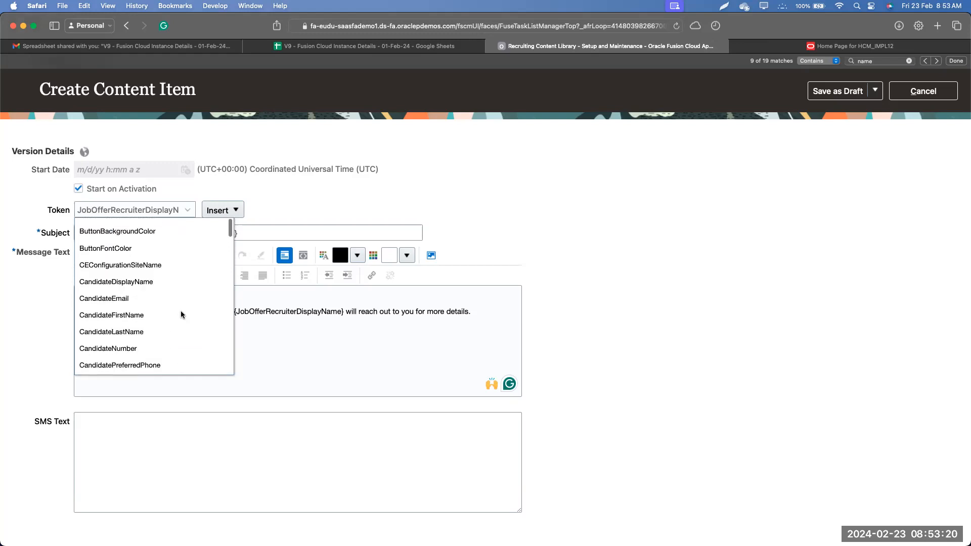
{"action": "left_click", "coordinate": [38, 341]}
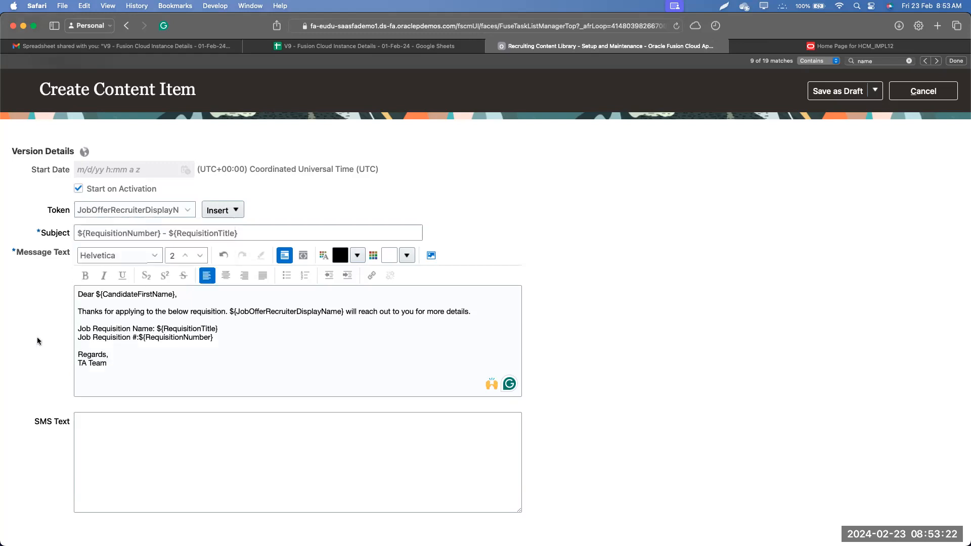
{"action": "scroll", "coordinate": [37, 340], "scroll_direction": "up", "scroll_amount": 10}
{"action": "left_click", "coordinate": [87, 313]}
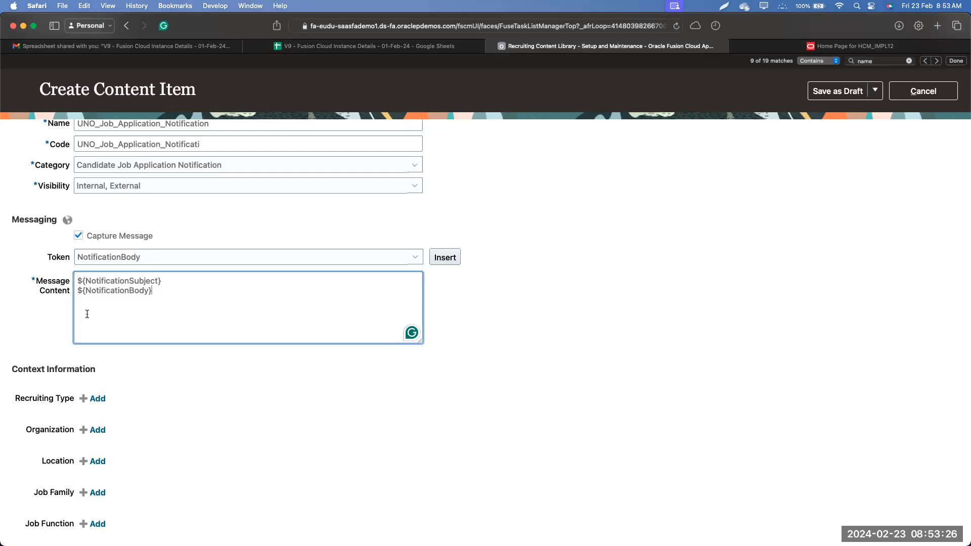
{"action": "scroll", "coordinate": [76, 334], "scroll_direction": "down", "scroll_amount": 4}
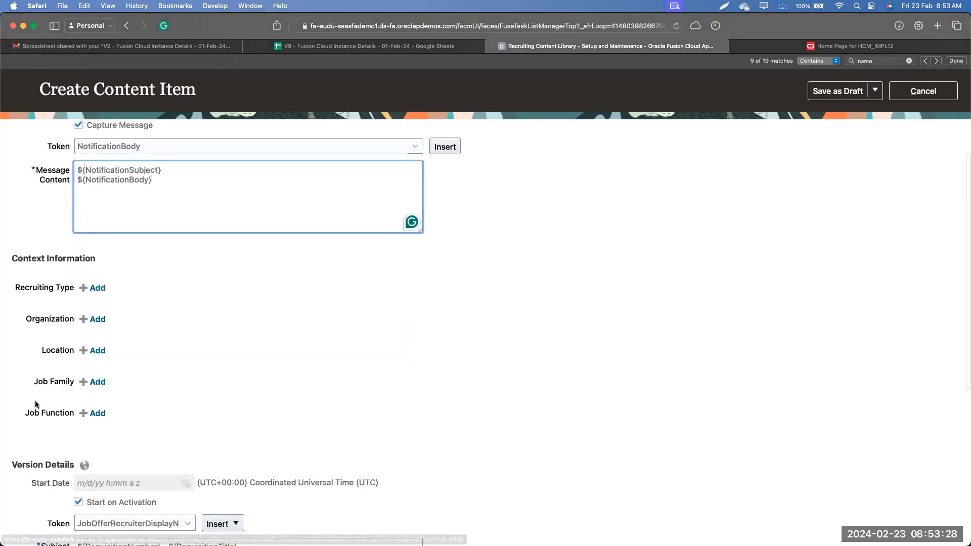
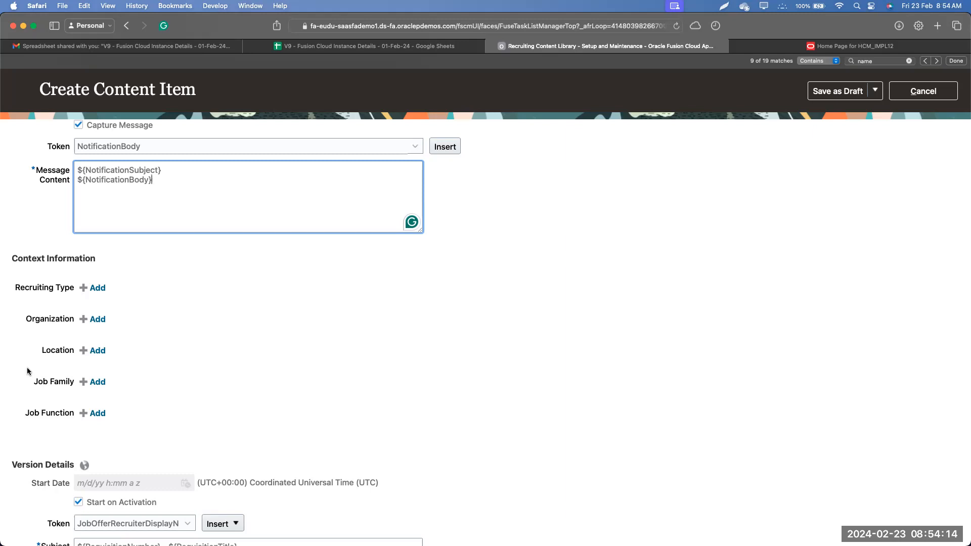
{"action": "scroll", "coordinate": [238, 387], "scroll_direction": "down", "scroll_amount": 2}
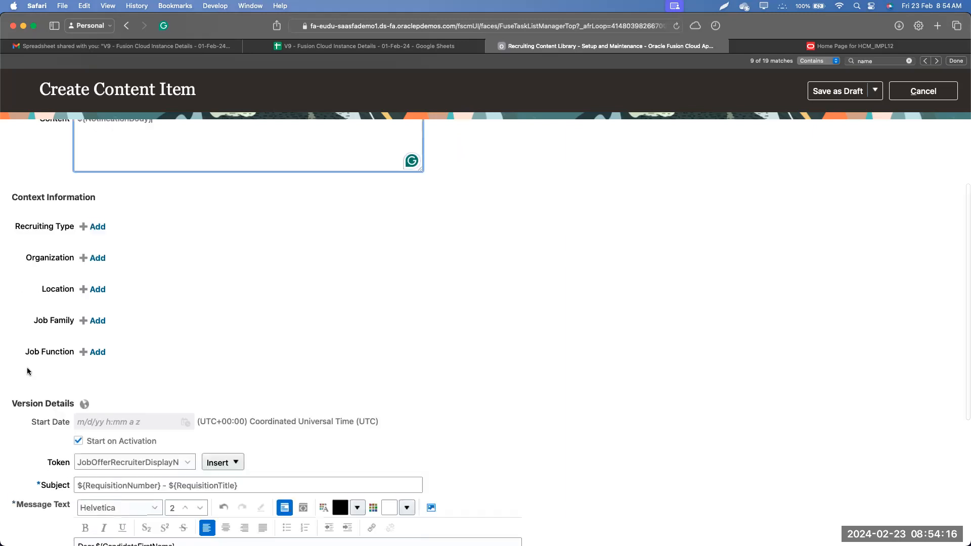
{"action": "scroll", "coordinate": [451, 403], "scroll_direction": "down", "scroll_amount": 5}
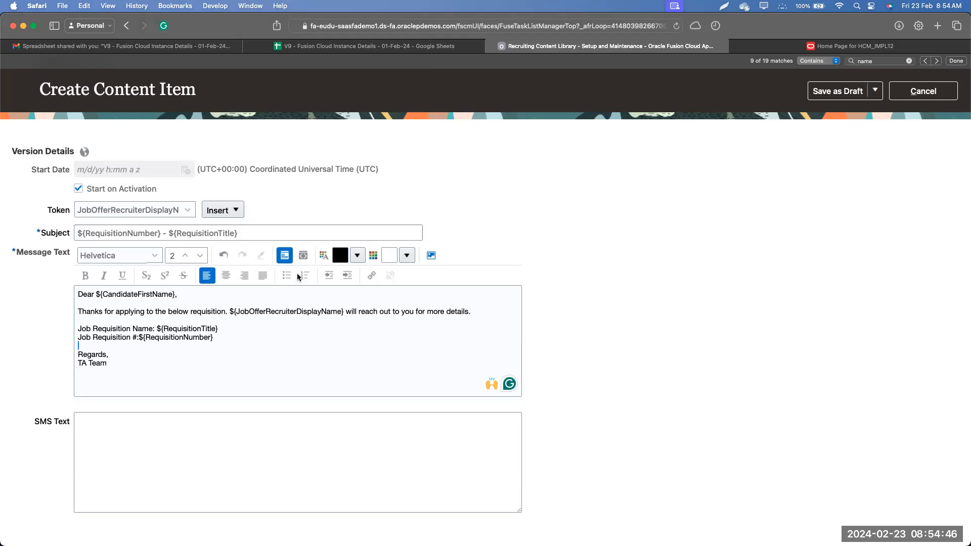
Inspect the HTML source of the Message Text and return to the rich text view
{"action": "left_click", "coordinate": [303, 256]}
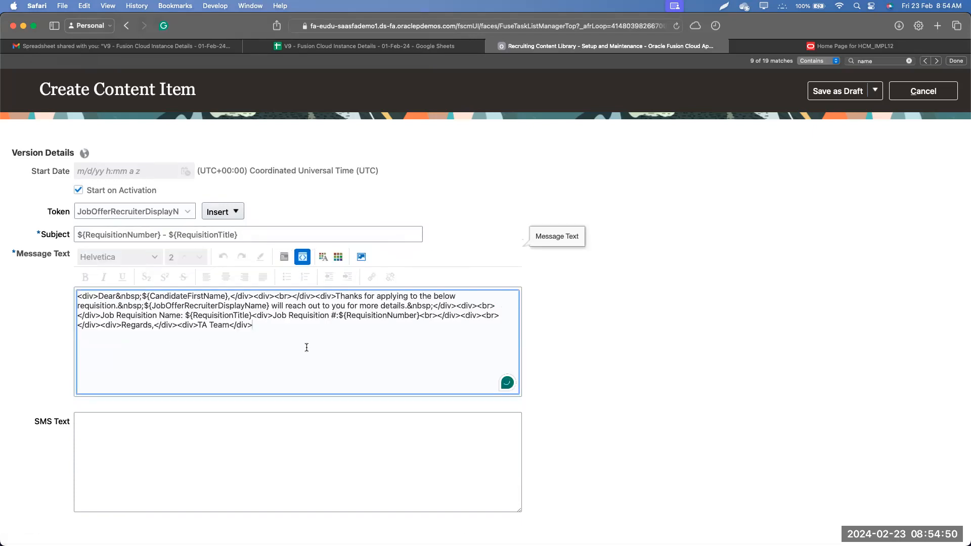
{"action": "key", "text": "super+a"}
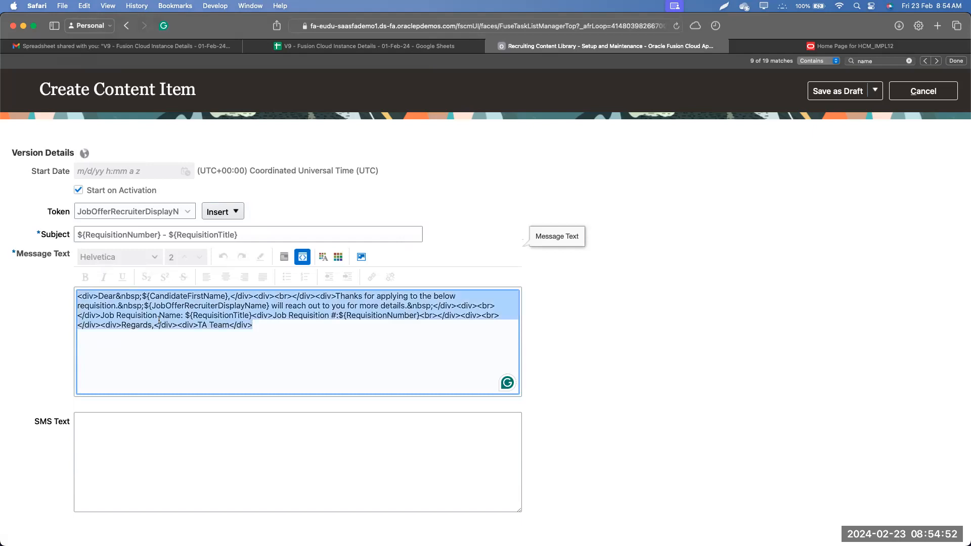
{"action": "left_click", "coordinate": [284, 262]}
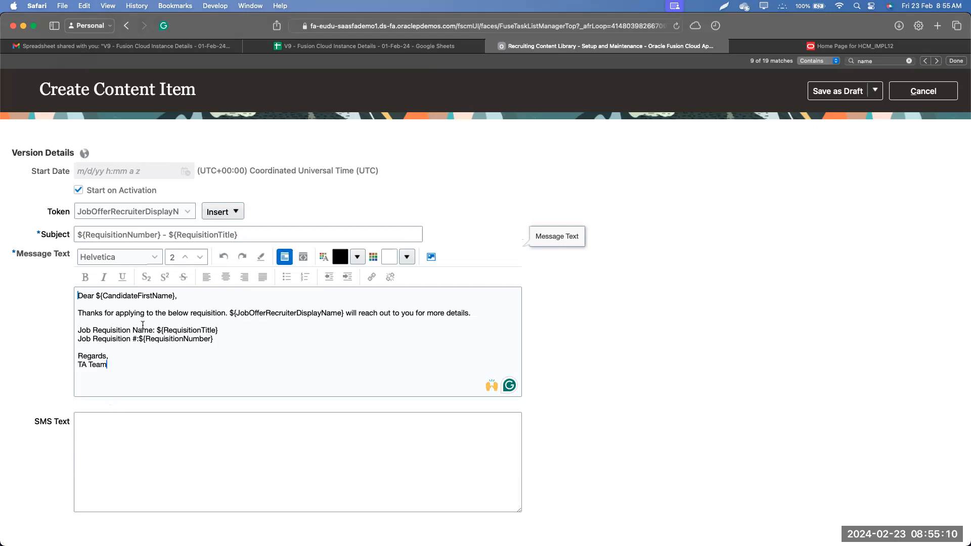
Copy the greeting "Dear ${CandidateFirstName}," from the Message Text into the SMS Text and start a new line below it
{"action": "left_click", "coordinate": [148, 477]}
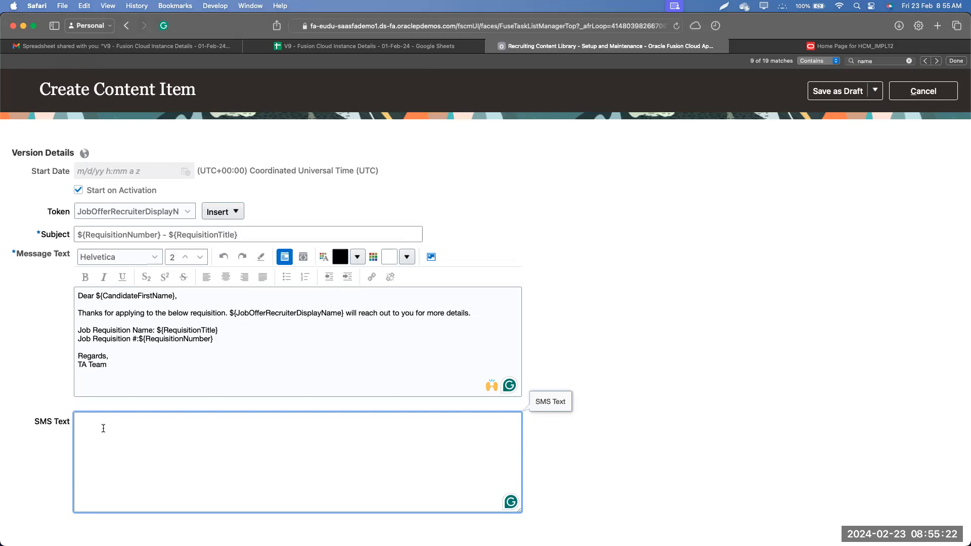
{"action": "left_click_drag", "start_coordinate": [178, 296], "coordinate": [71, 296]}
{"action": "key", "text": "super+c"}
{"action": "left_click", "coordinate": [133, 427]}
{"action": "key", "text": "super+v"}
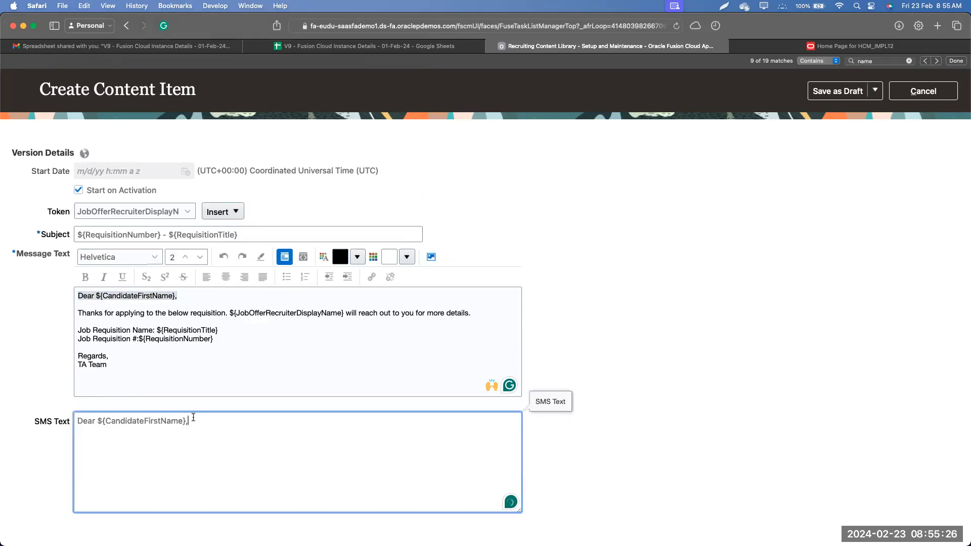
{"action": "key", "text": "Return"}
{"action": "type", "text": "Thanks for the"}
{"action": "key", "text": "alt+shift+Left"}
{"action": "key", "text": "alt+shift+Left"}
{"action": "key", "text": "alt+shift+Left"}
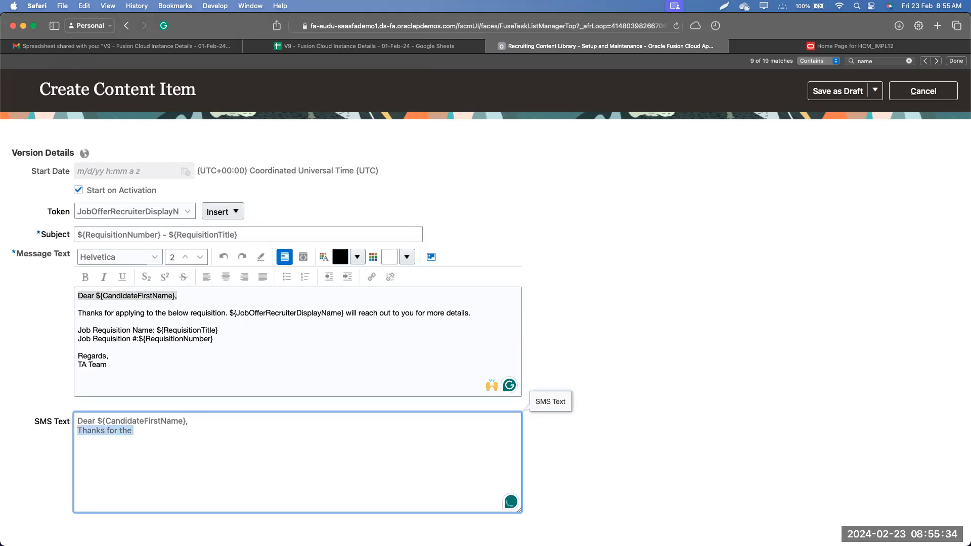
Write "Your application is received. Recruiter will reach out to you if any additional info is needed." below the SMS greeting
{"action": "type", "text": "Your application is rre"}
{"action": "key", "text": "BackSpace"}
{"action": "key", "text": "BackSpace"}
{"action": "type", "text": "ec"}
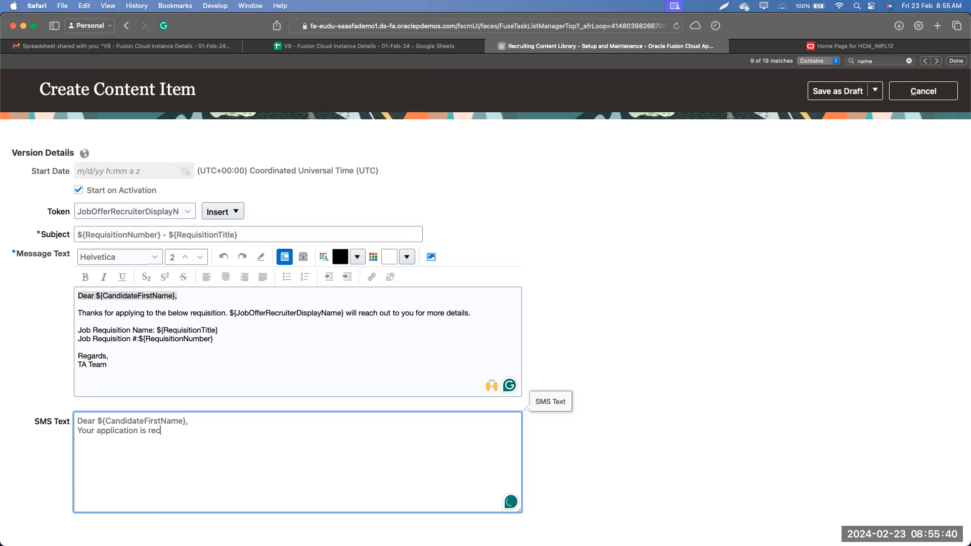
{"action": "type", "text": "eived. Recruiter will reachou"}
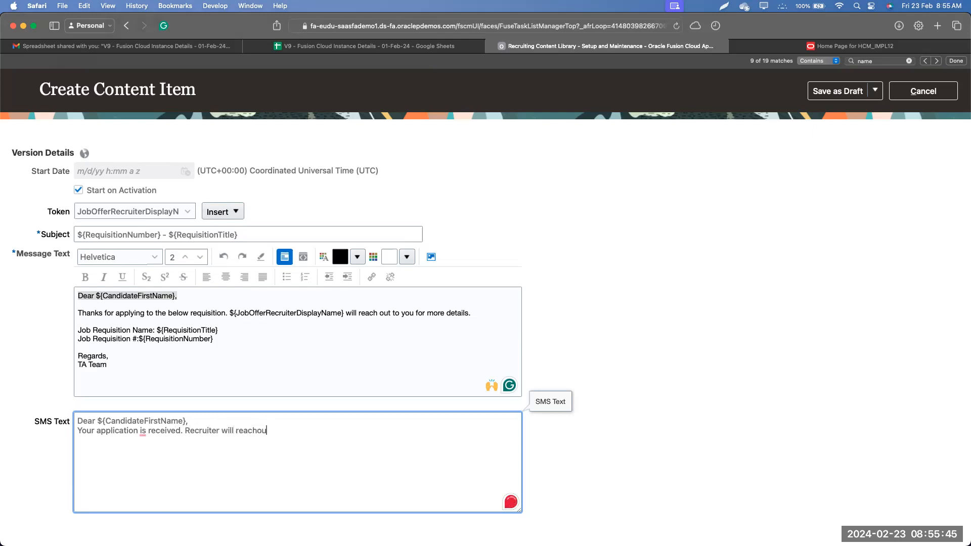
{"action": "key", "text": "BackSpace"}
{"action": "type", "text": "out to you if any addi"}
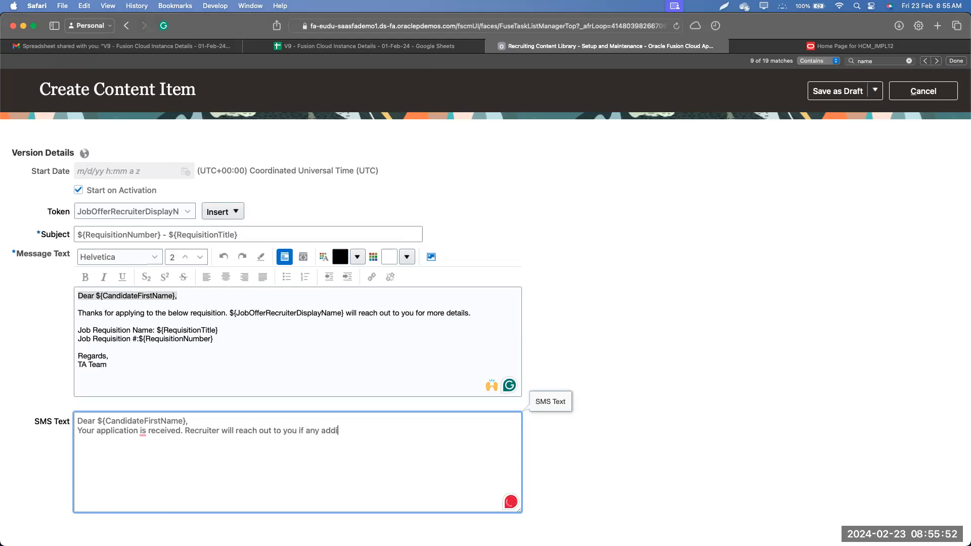
{"action": "type", "text": "tional info is needed."}
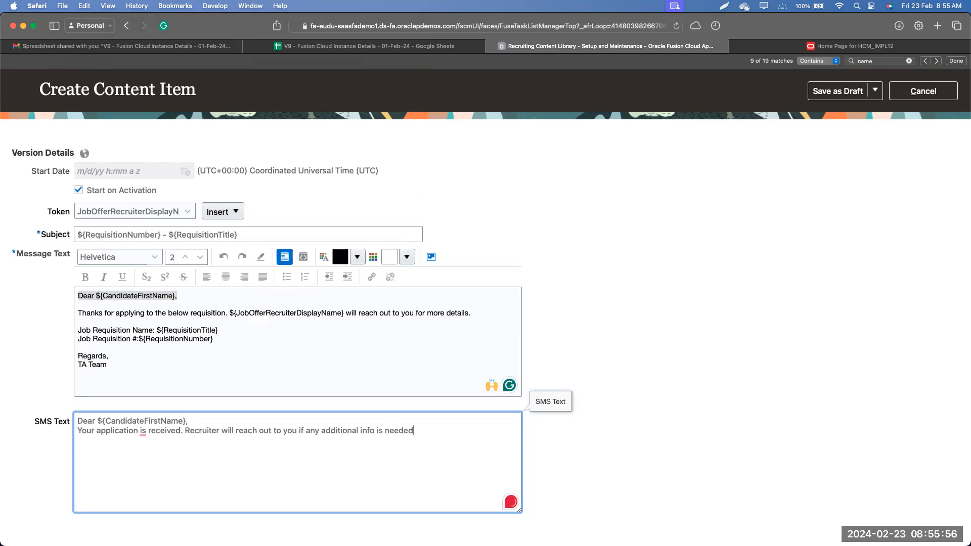
Accept the grammar suggestions in the SMS Text, changing the wording to "has been received" and "The recruiter"
{"action": "mouse_move", "coordinate": [142, 431]}
{"action": "left_click", "coordinate": [152, 465]}
{"action": "mouse_move", "coordinate": [235, 431]}
{"action": "left_click", "coordinate": [246, 457]}
Close the SMS Text with "Regards, TA Team" on a new line
{"action": "key", "text": "Return"}
{"action": "type", "text": "Regards"}
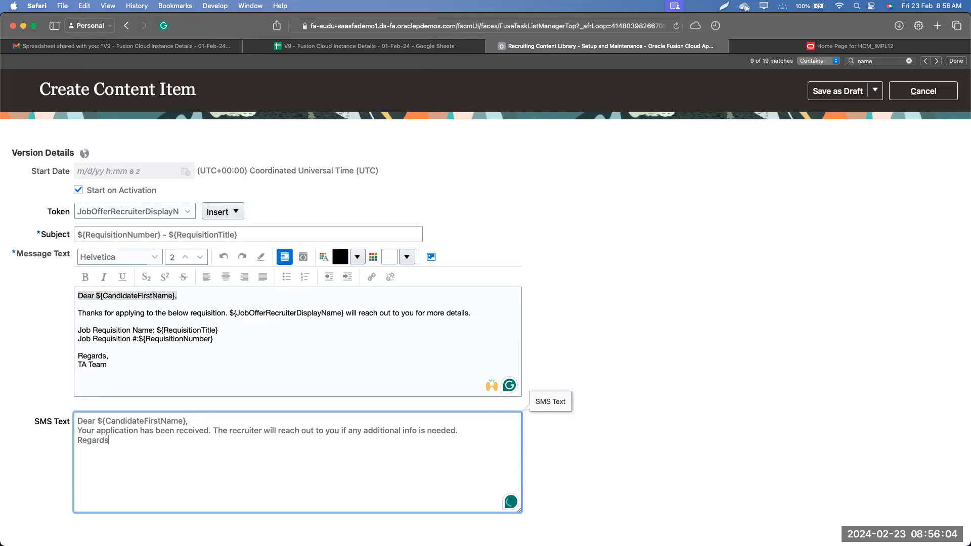
{"action": "type", "text": ", TA Team"}
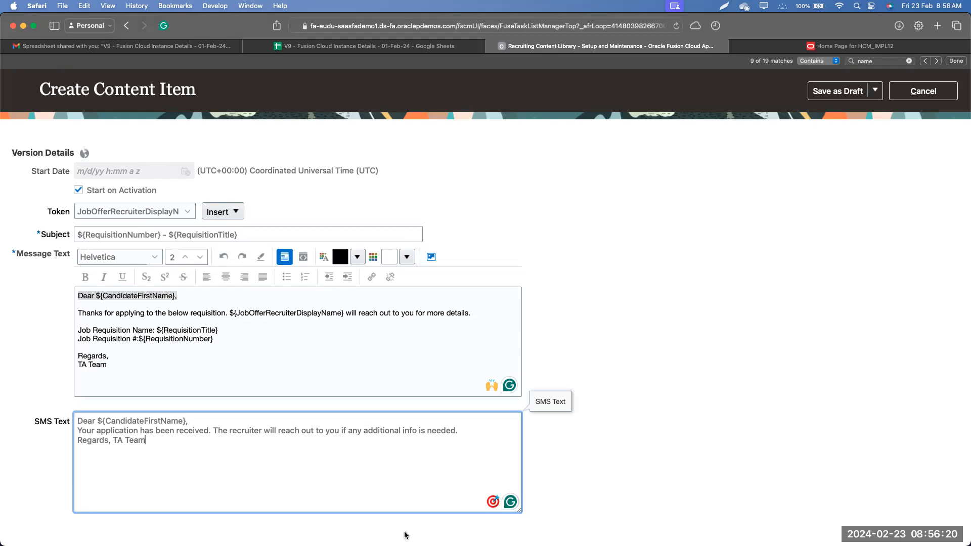
{"action": "left_click_drag", "start_coordinate": [157, 405], "coordinate": [6, 378]}
{"action": "mouse_move", "coordinate": [2, 344]}
{"action": "left_mouse_down"}
{"action": "mouse_move", "coordinate": [48, 286]}
{"action": "mouse_move", "coordinate": [493, 278]}
{"action": "mouse_move", "coordinate": [552, 372]}
{"action": "mouse_move", "coordinate": [120, 401]}
{"action": "left_mouse_up"}
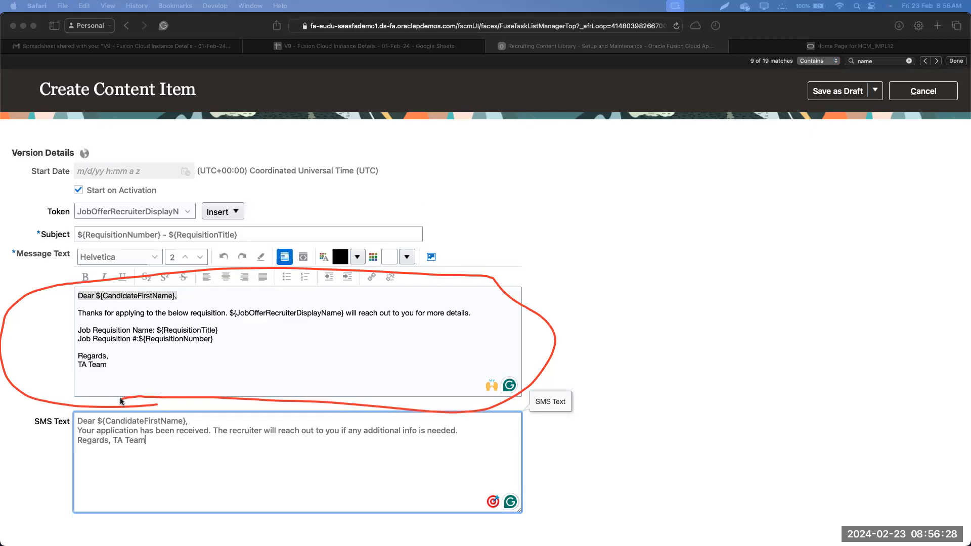
{"action": "mouse_move", "coordinate": [115, 466]}
{"action": "left_mouse_down"}
{"action": "mouse_move", "coordinate": [54, 450]}
{"action": "mouse_move", "coordinate": [101, 407]}
{"action": "mouse_move", "coordinate": [275, 399]}
{"action": "mouse_move", "coordinate": [578, 412]}
{"action": "mouse_move", "coordinate": [118, 462]}
{"action": "left_mouse_up"}
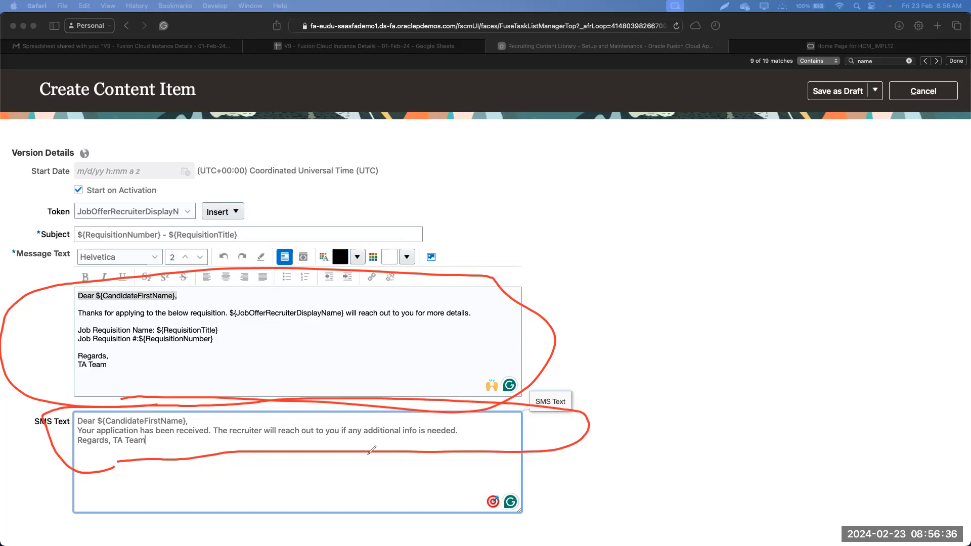
{"action": "left_click", "coordinate": [548, 475]}
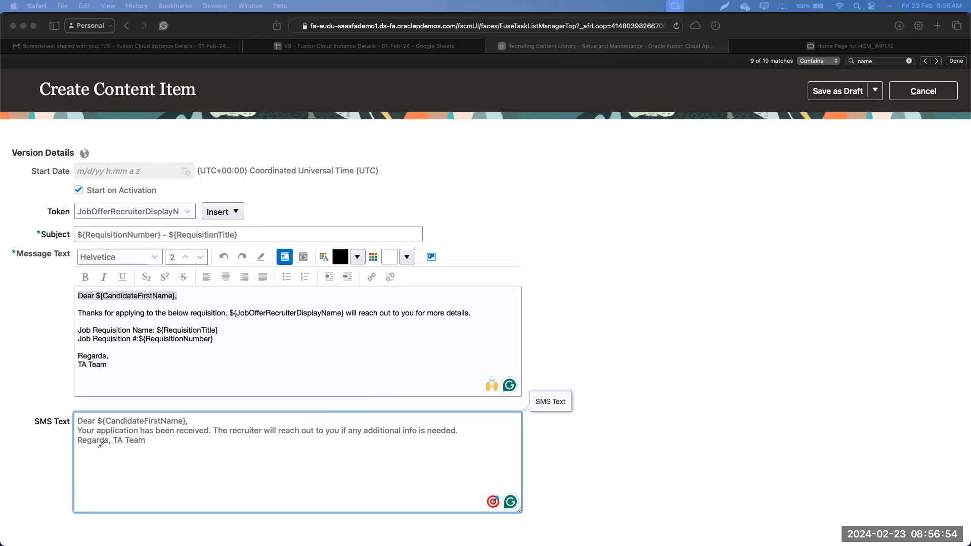
{"action": "left_click_drag", "start_coordinate": [100, 448], "coordinate": [121, 448]}
{"action": "mouse_move", "coordinate": [99, 425]}
{"action": "left_mouse_down"}
{"action": "mouse_move", "coordinate": [196, 420]}
{"action": "mouse_move", "coordinate": [161, 404]}
{"action": "mouse_move", "coordinate": [98, 410]}
{"action": "mouse_move", "coordinate": [103, 424]}
{"action": "left_mouse_up"}
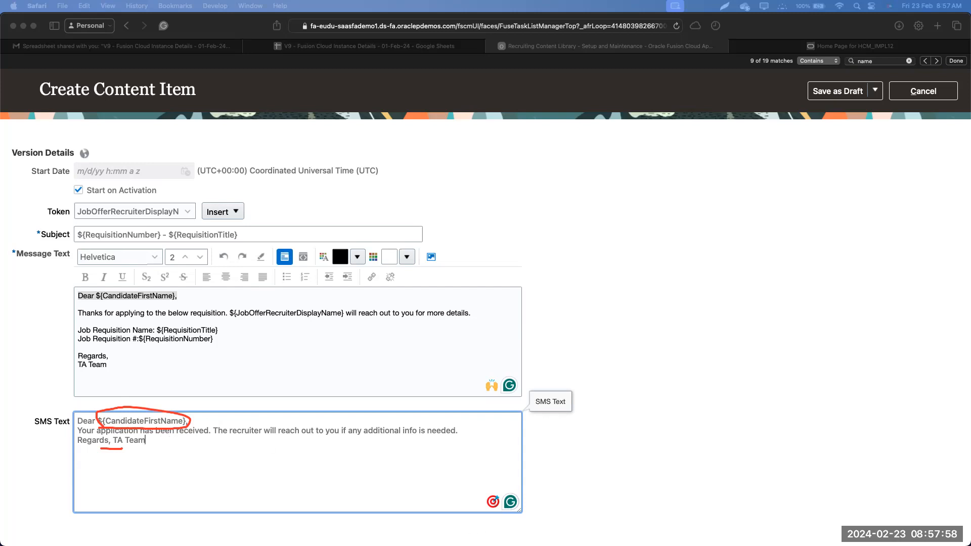
{"action": "left_click", "coordinate": [538, 472]}
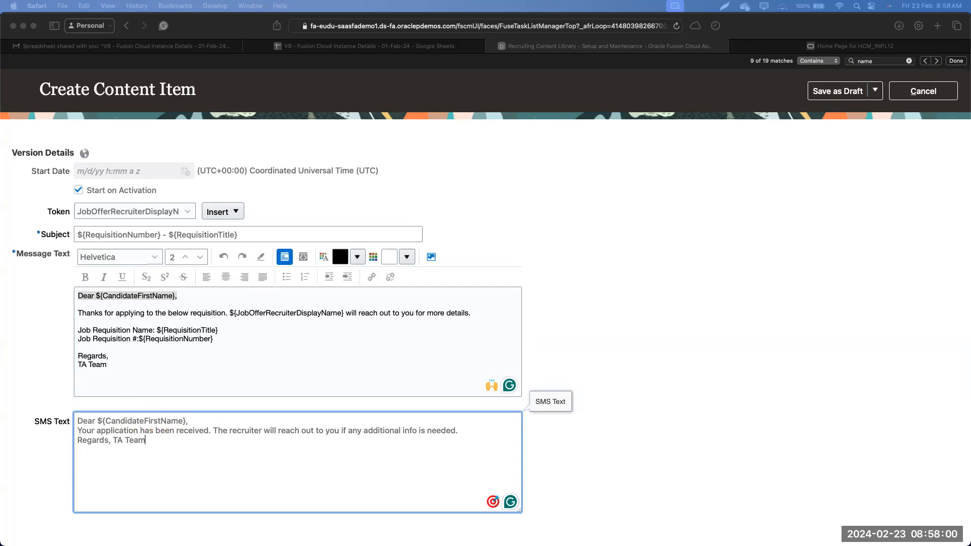
{"action": "left_click", "coordinate": [664, 399]}
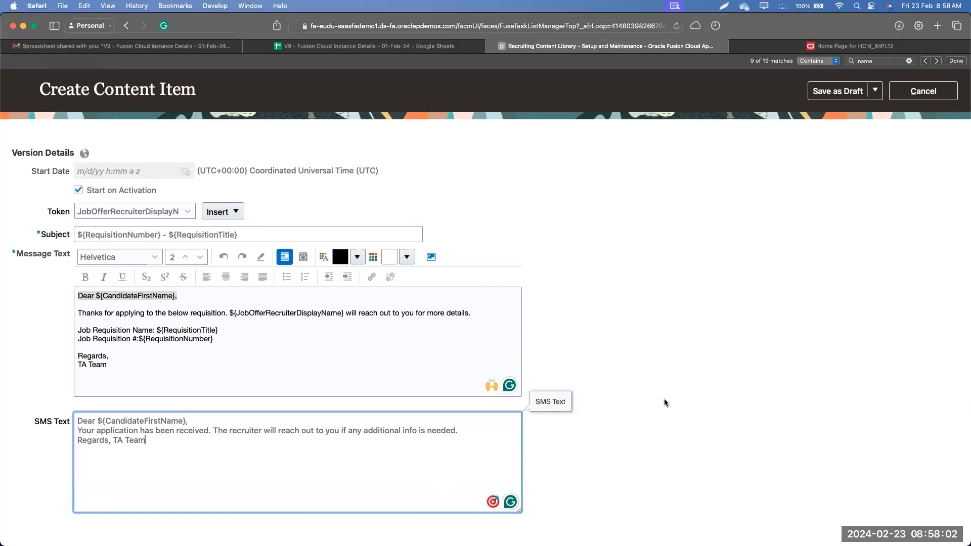
{"action": "left_click", "coordinate": [328, 347]}
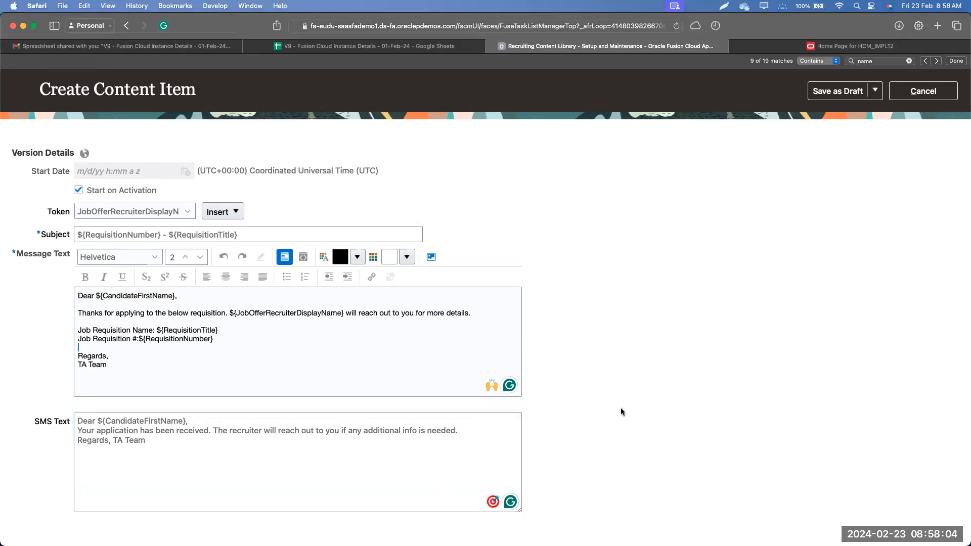
Save and activate the new content item
{"action": "scroll", "coordinate": [625, 310], "scroll_direction": "up", "scroll_amount": 10}
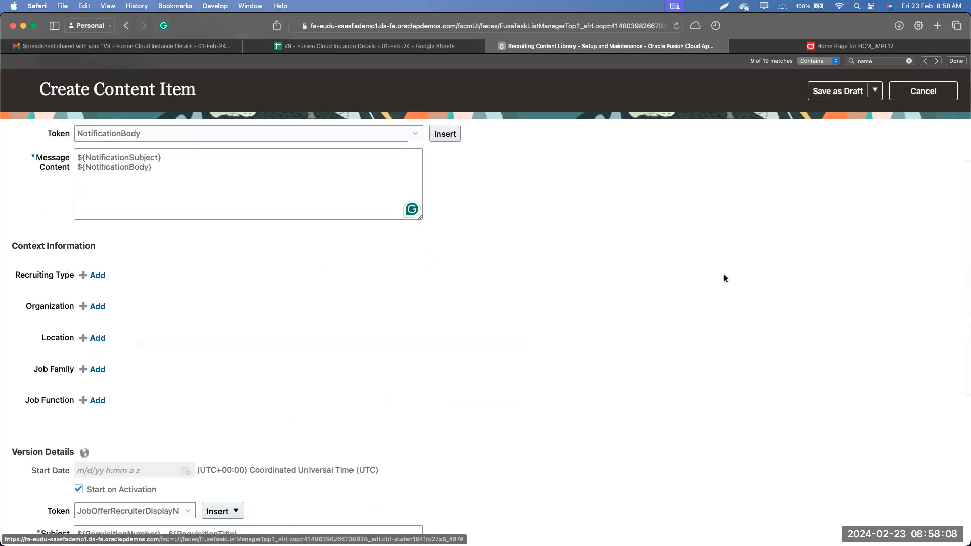
{"action": "scroll", "coordinate": [724, 278], "scroll_direction": "down", "scroll_amount": 10}
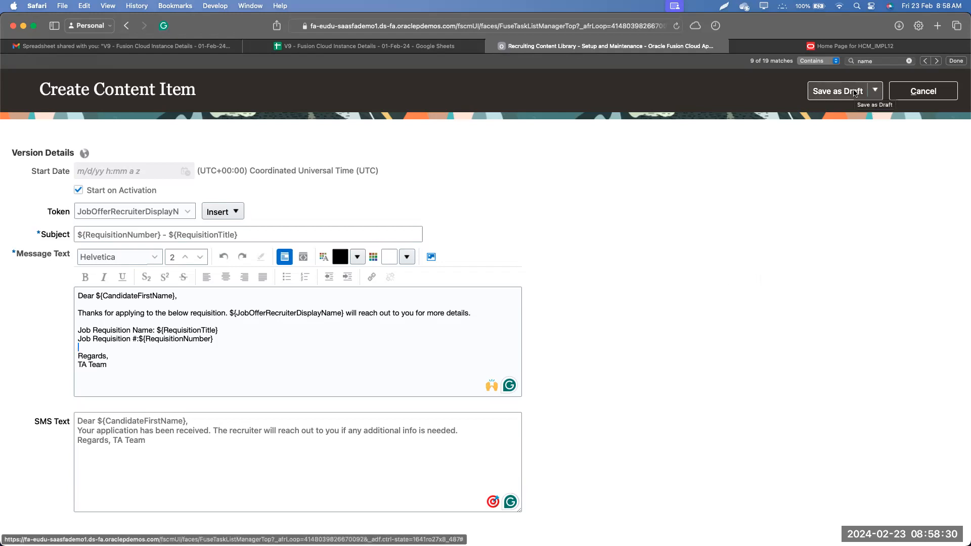
{"action": "left_click", "coordinate": [876, 91]}
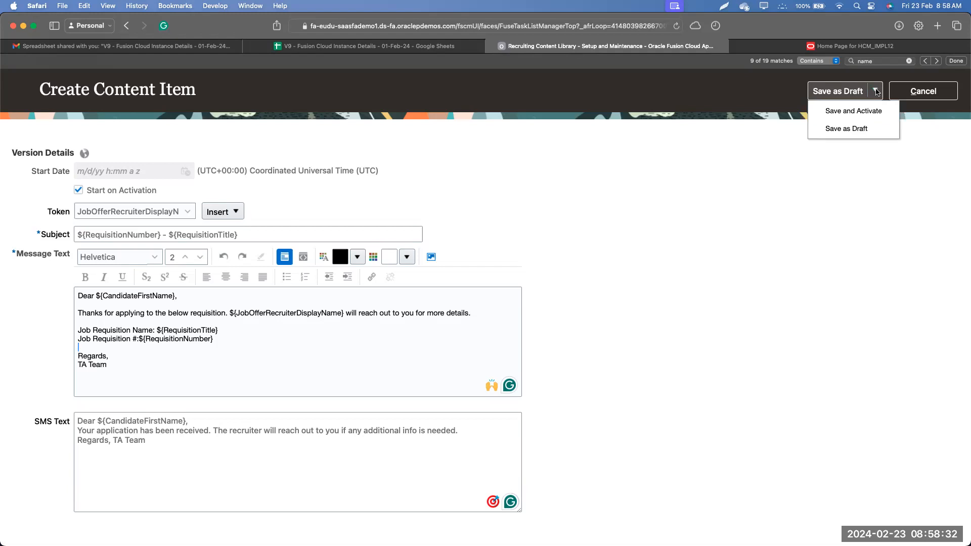
{"action": "left_click", "coordinate": [839, 116]}
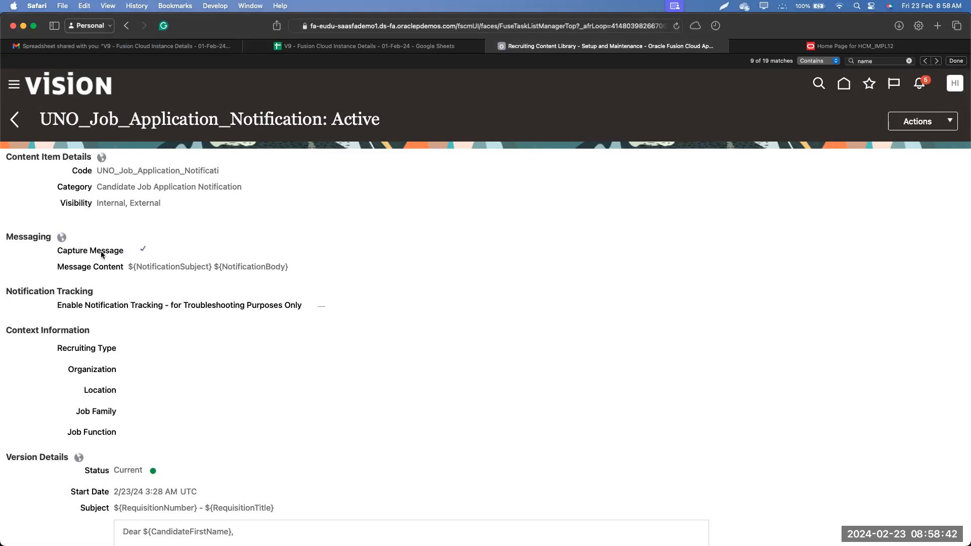
Check the version status of the UNO_Job_Application_Notification content item in its Version Details
{"action": "scroll", "coordinate": [76, 355], "scroll_direction": "down", "scroll_amount": 5}
{"action": "left_click_drag", "start_coordinate": [75, 361], "coordinate": [157, 358]}
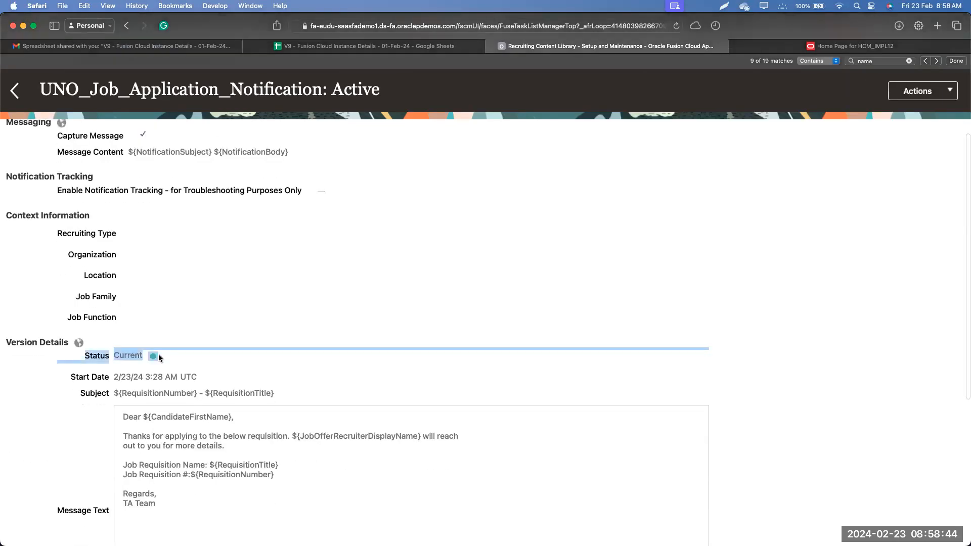
Review the active version's details, message text and SMS text, and view its translations for the available languages
{"action": "left_click", "coordinate": [289, 335]}
{"action": "scroll", "coordinate": [289, 335], "scroll_direction": "down", "scroll_amount": 10}
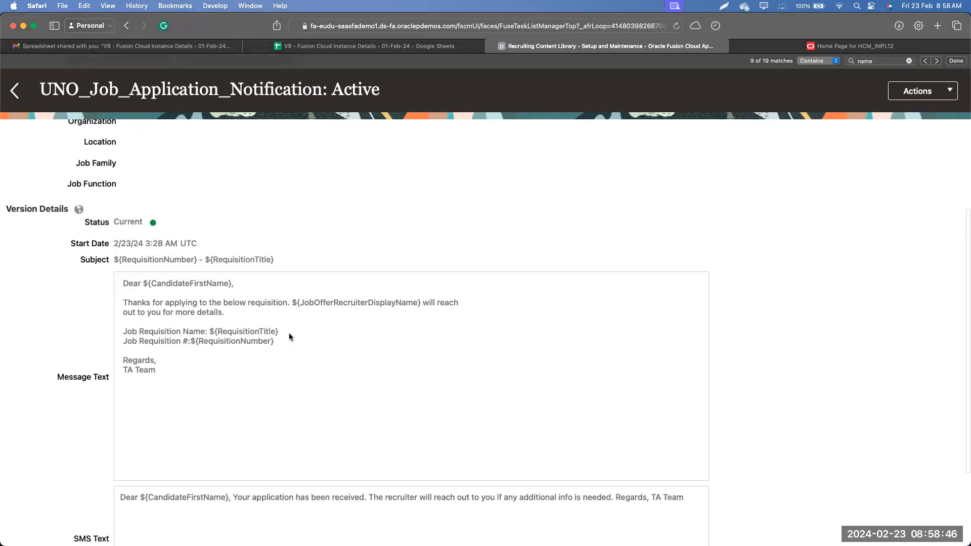
{"action": "scroll", "coordinate": [289, 335], "scroll_direction": "up", "scroll_amount": 10}
{"action": "scroll", "coordinate": [290, 335], "scroll_direction": "up", "scroll_amount": 5}
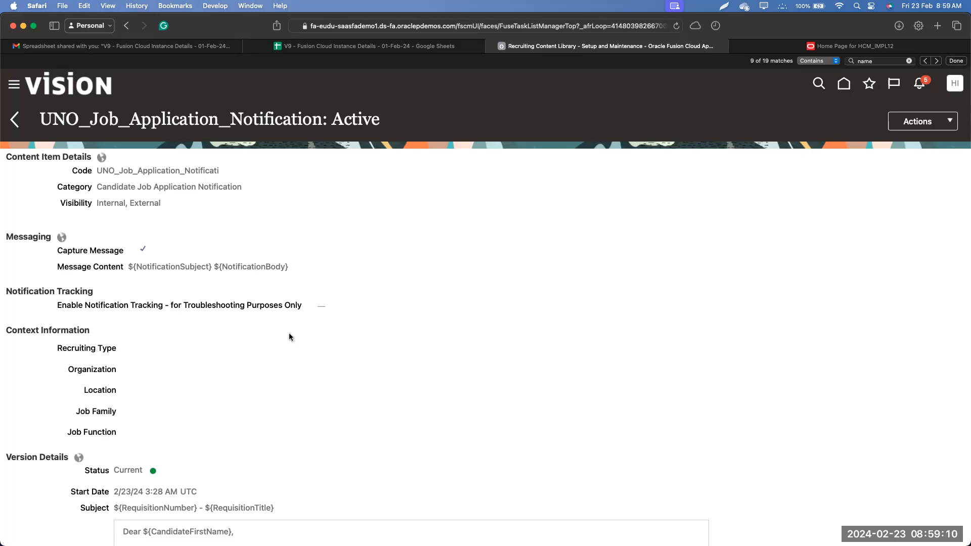
{"action": "scroll", "coordinate": [193, 362], "scroll_direction": "down", "scroll_amount": 8}
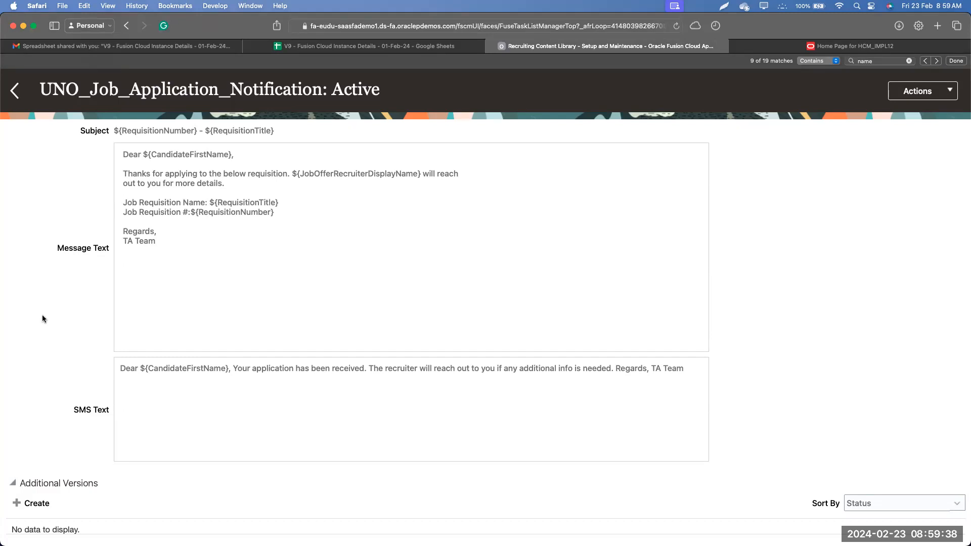
{"action": "scroll", "coordinate": [42, 318], "scroll_direction": "up", "scroll_amount": 3}
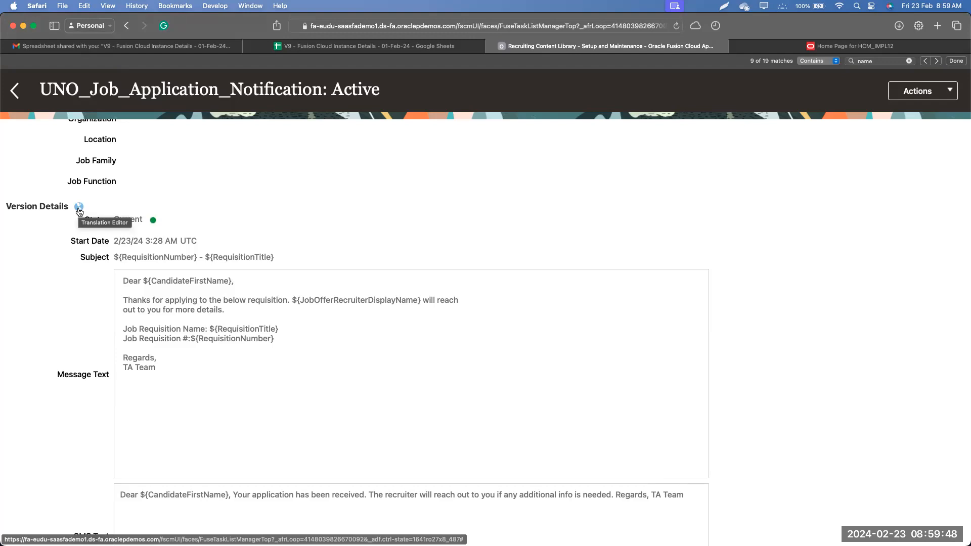
{"action": "left_click_drag", "start_coordinate": [80, 210], "coordinate": [60, 285]}
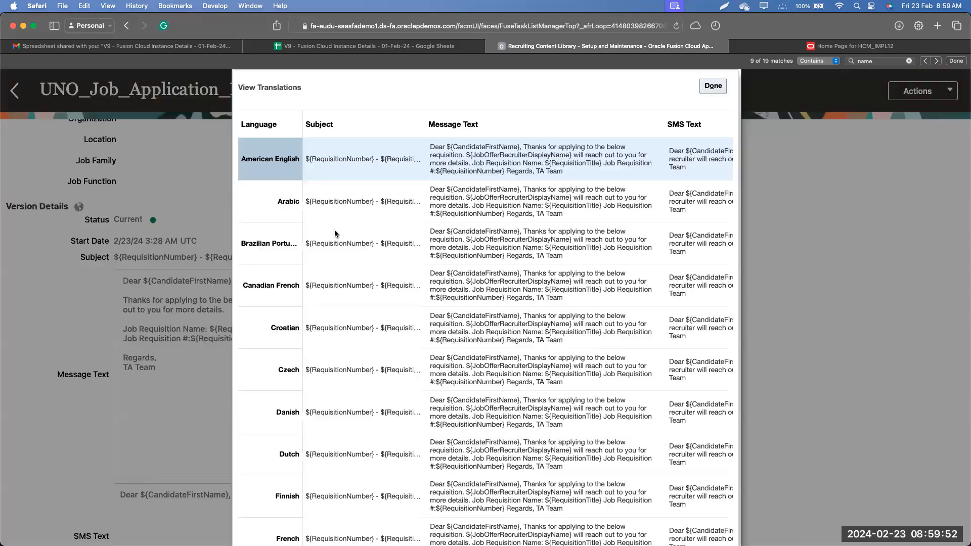
{"action": "left_click", "coordinate": [706, 88]}
Copy the current version to create a new one that starts on activation, and save it as a draft
{"action": "left_click", "coordinate": [916, 96]}
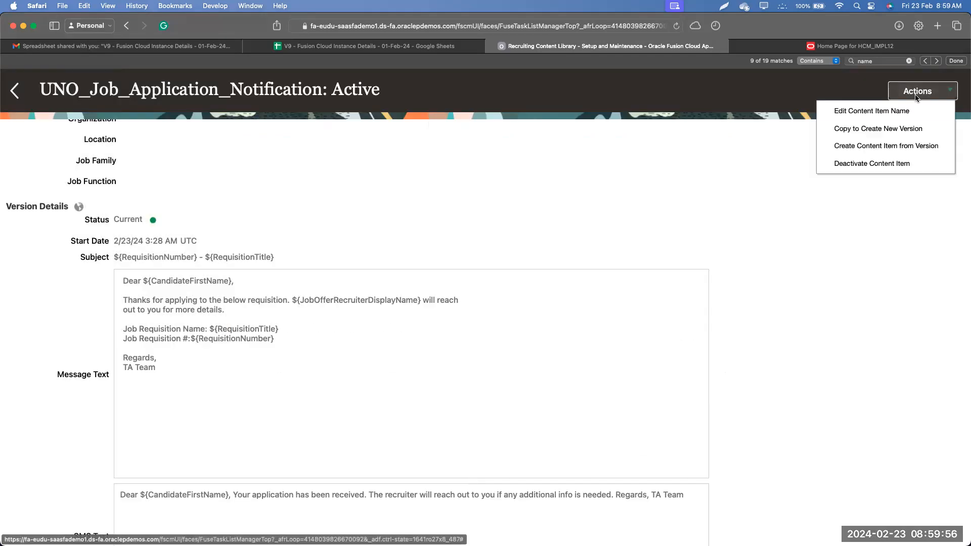
{"action": "left_click", "coordinate": [889, 130]}
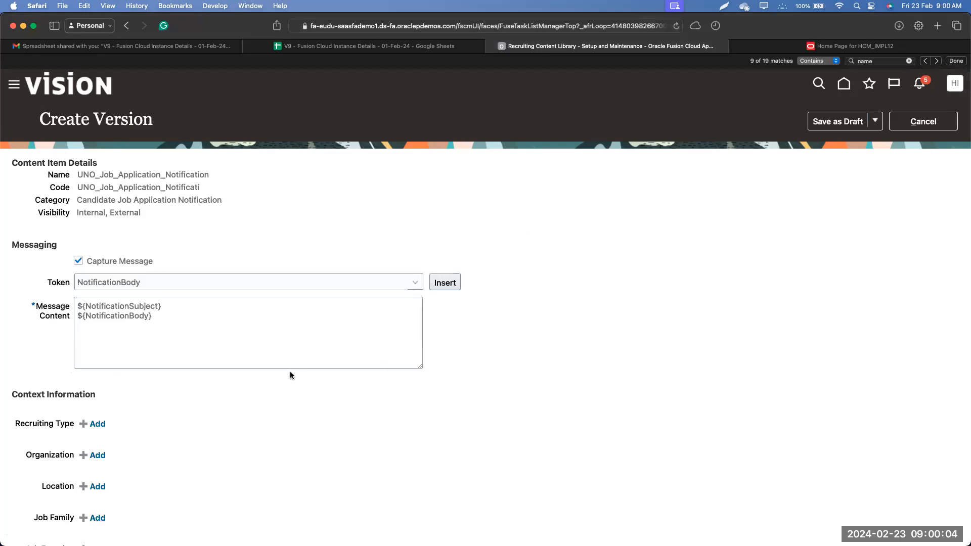
{"action": "scroll", "coordinate": [290, 371], "scroll_direction": "down", "scroll_amount": 6}
{"action": "scroll", "coordinate": [290, 371], "scroll_direction": "down", "scroll_amount": 2}
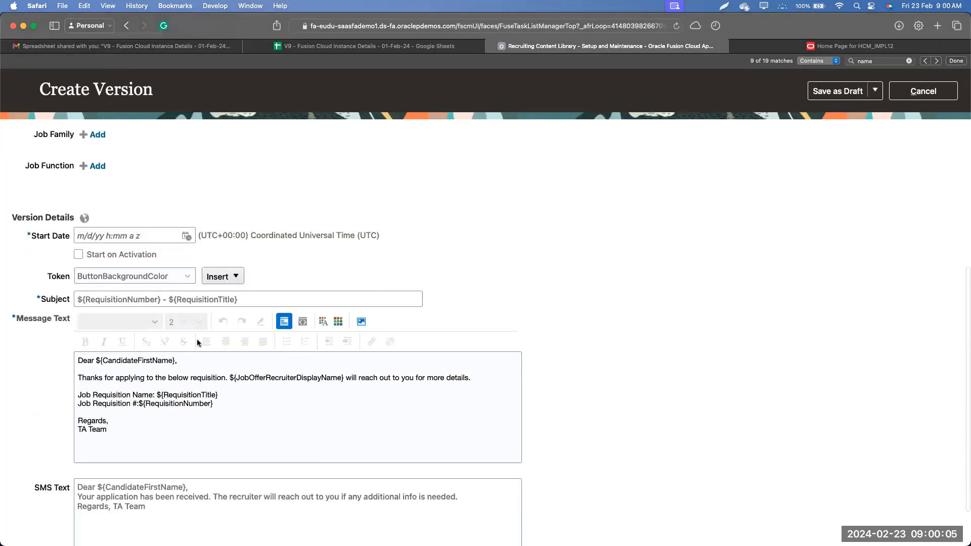
{"action": "left_click", "coordinate": [84, 218]}
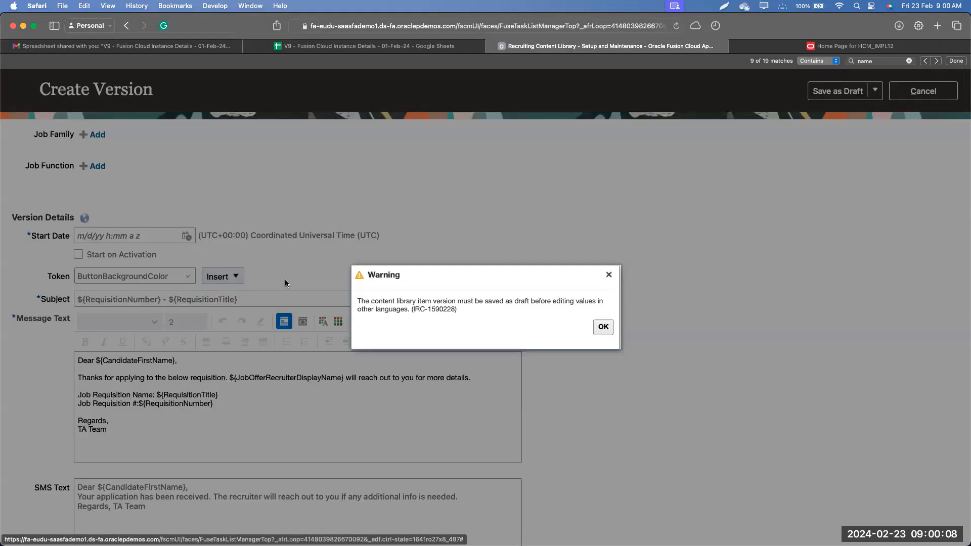
{"action": "left_click", "coordinate": [101, 255]}
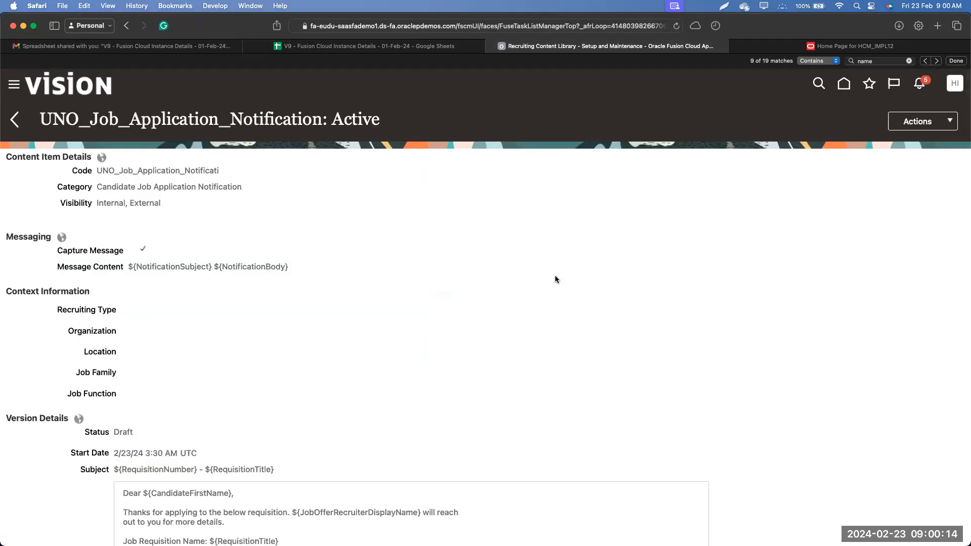
View the draft version's translations and examine the Arabic SMS Text and Message Text entries
{"action": "scroll", "coordinate": [160, 300], "scroll_direction": "down", "scroll_amount": 5}
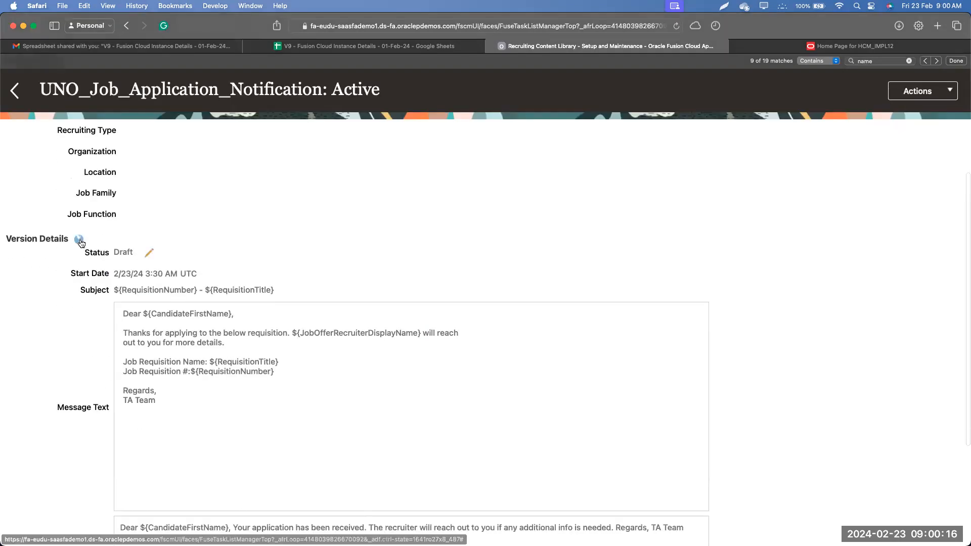
{"action": "left_click", "coordinate": [79, 241]}
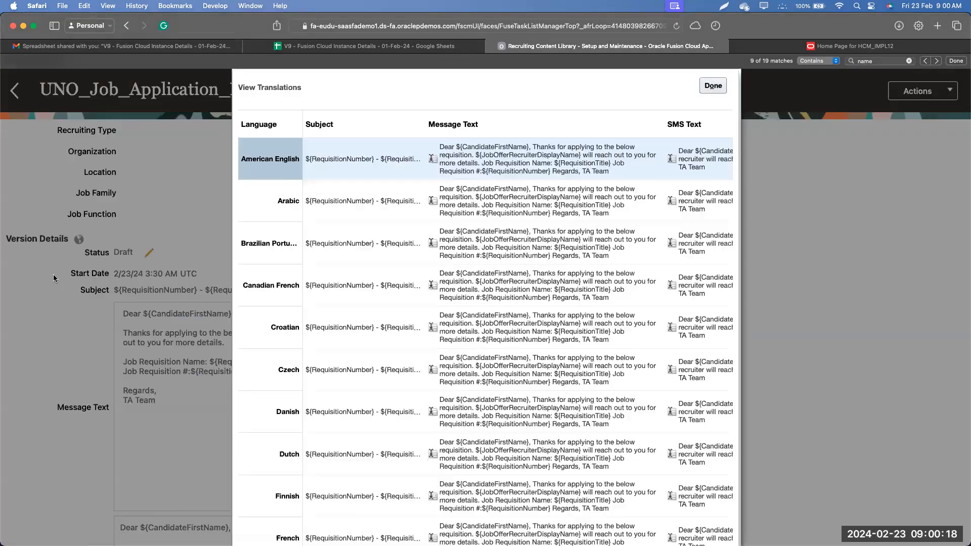
{"action": "scroll", "coordinate": [566, 302], "scroll_direction": "down", "scroll_amount": 3}
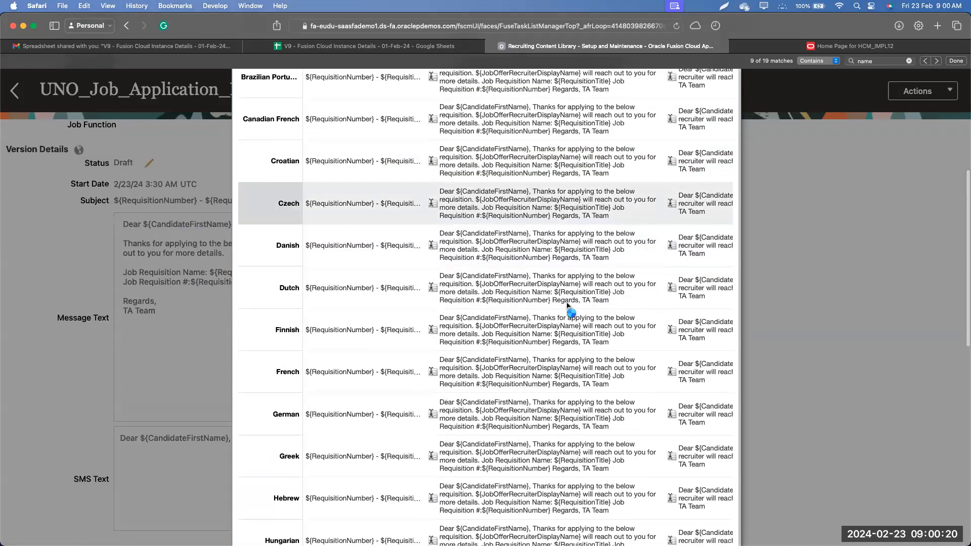
{"action": "scroll", "coordinate": [566, 301], "scroll_direction": "up", "scroll_amount": 6}
{"action": "scroll", "coordinate": [567, 303], "scroll_direction": "down", "scroll_amount": 3}
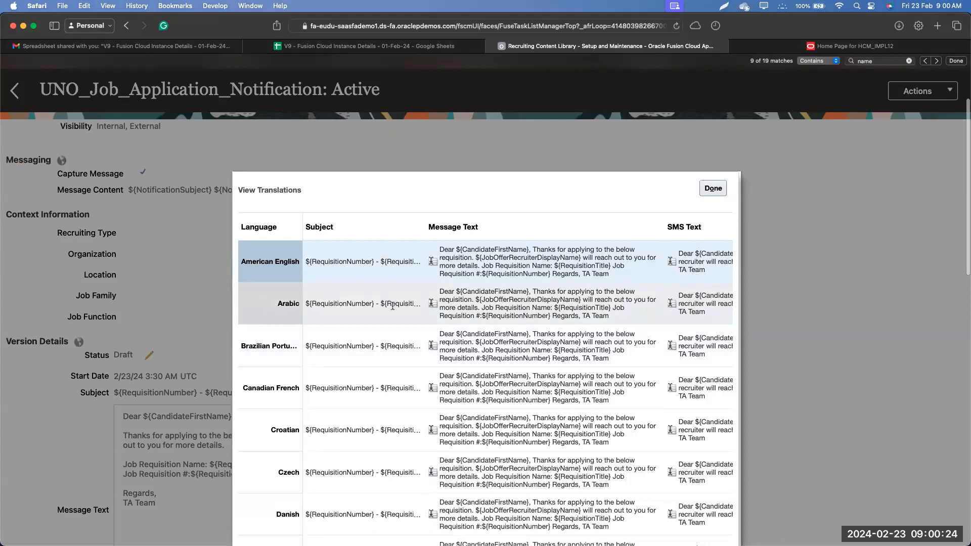
{"action": "left_click", "coordinate": [672, 306]}
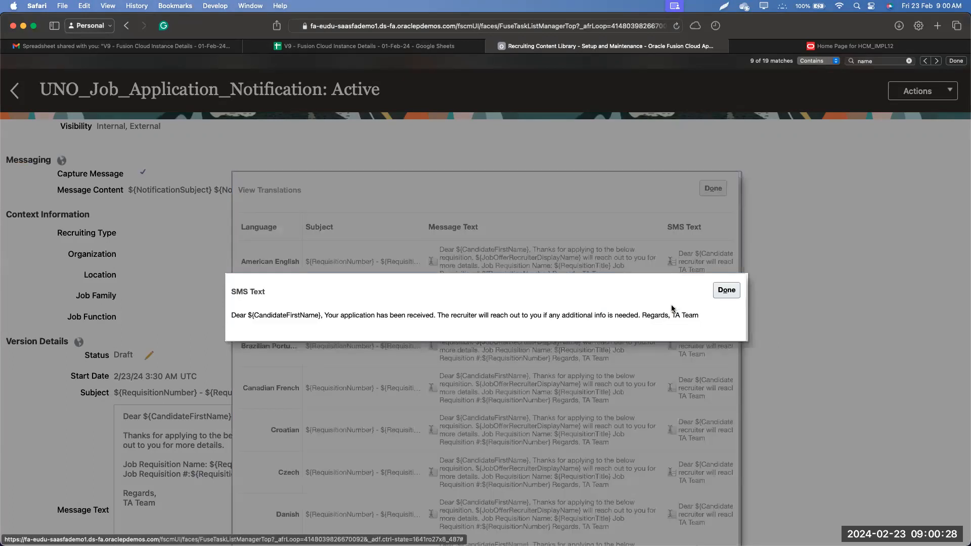
{"action": "left_click", "coordinate": [727, 290]}
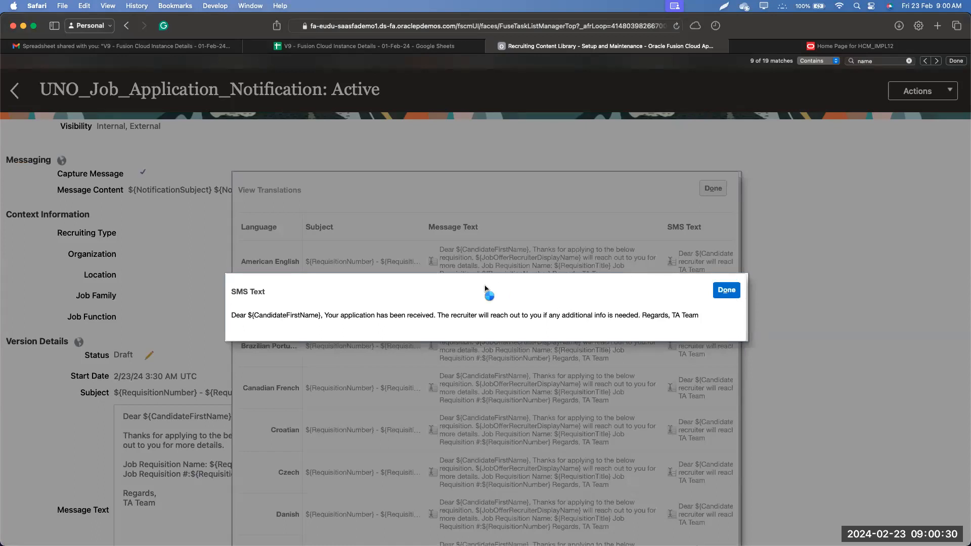
{"action": "scroll", "coordinate": [495, 167], "scroll_direction": "down", "scroll_amount": 3}
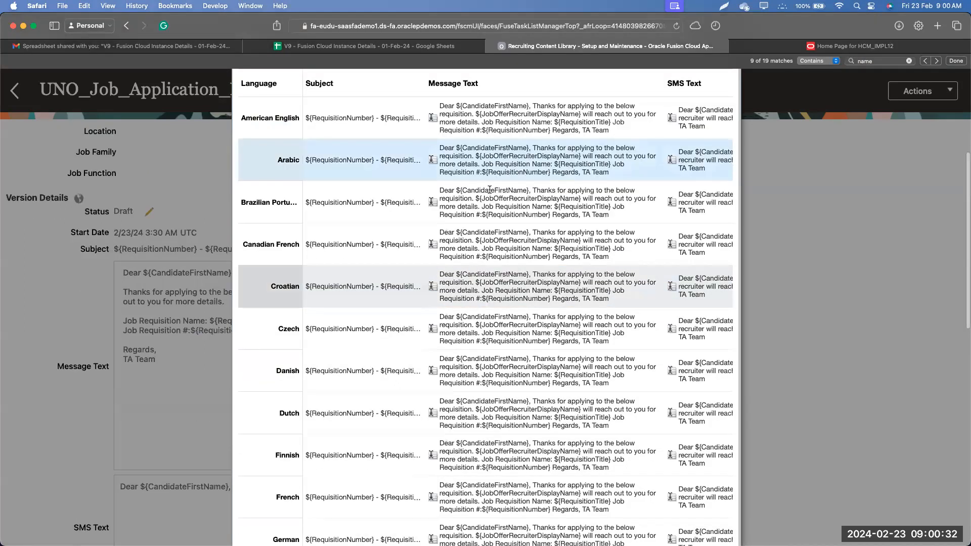
{"action": "triple_click", "coordinate": [495, 167]}
{"action": "scroll", "coordinate": [463, 281], "scroll_direction": "up", "scroll_amount": 3}
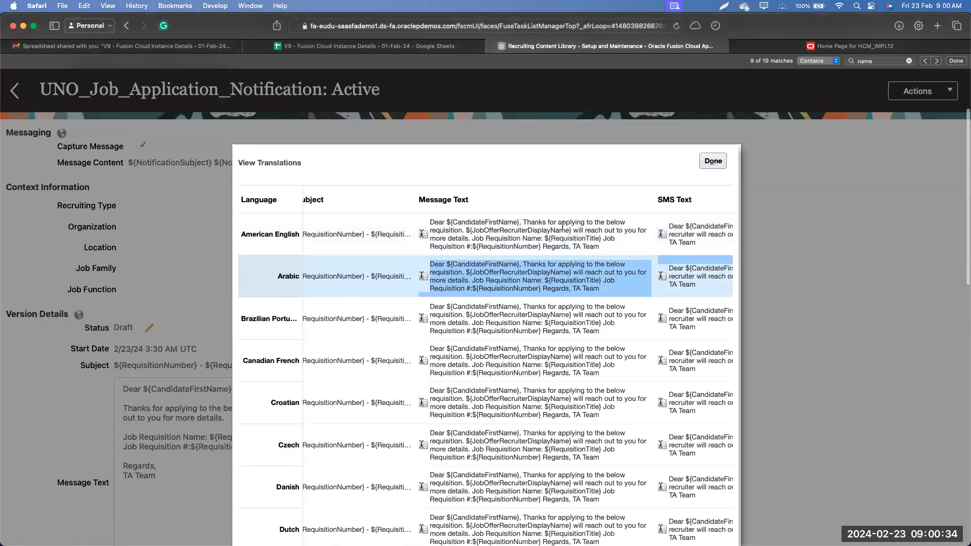
{"action": "left_click", "coordinate": [713, 167]}
Open the draft version for editing and bring up the Arabic row in its Version Details translations
{"action": "left_click", "coordinate": [898, 95]}
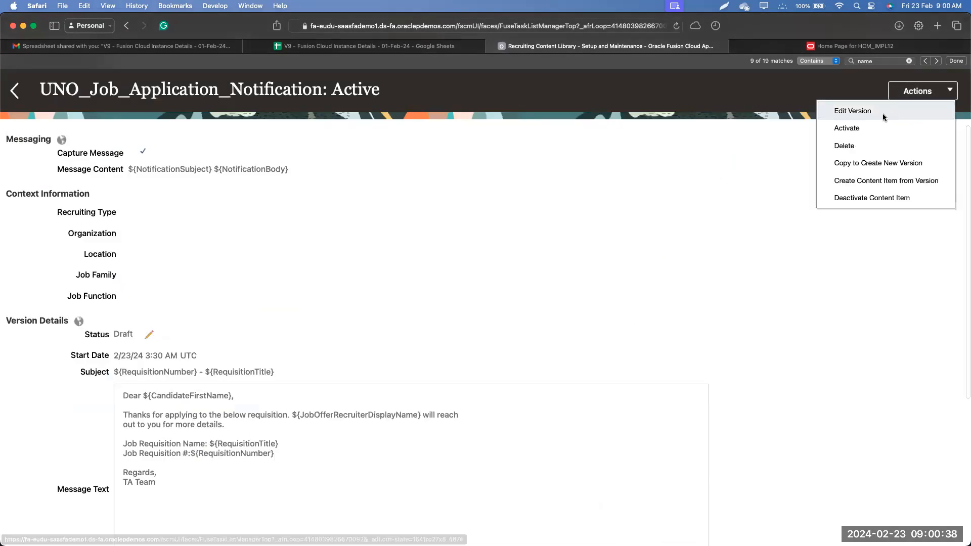
{"action": "left_click", "coordinate": [882, 111]}
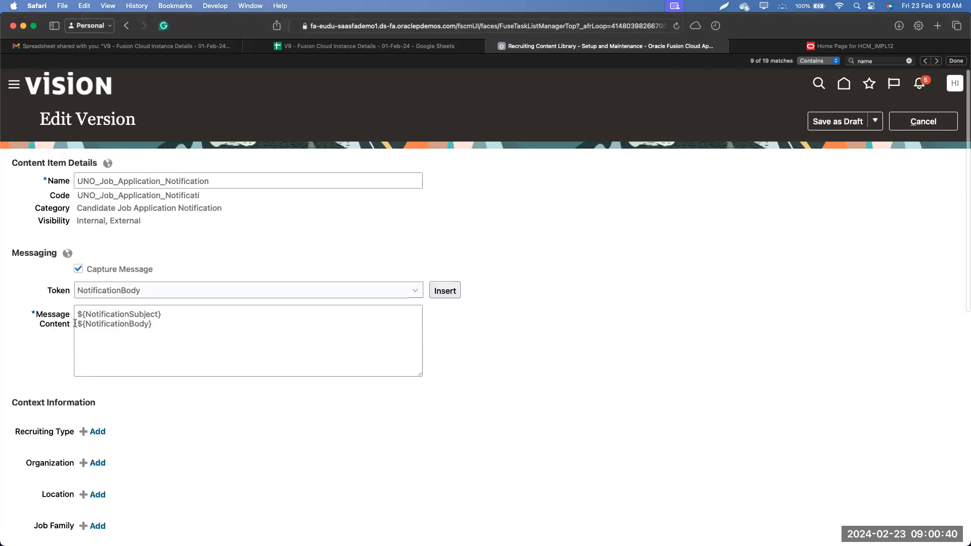
{"action": "scroll", "coordinate": [41, 390], "scroll_direction": "down", "scroll_amount": 5}
{"action": "scroll", "coordinate": [41, 391], "scroll_direction": "down", "scroll_amount": 3}
{"action": "left_click", "coordinate": [85, 291]}
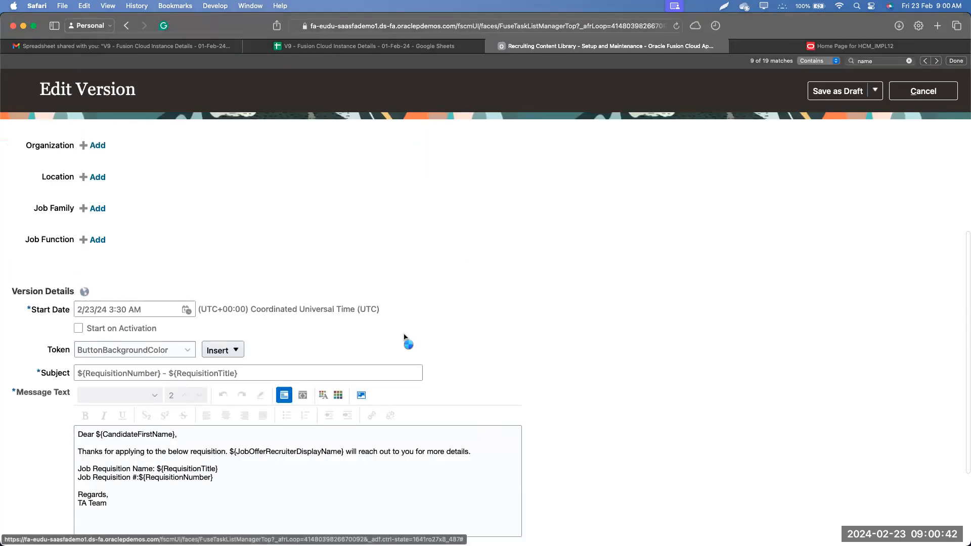
{"action": "left_click", "coordinate": [501, 208]}
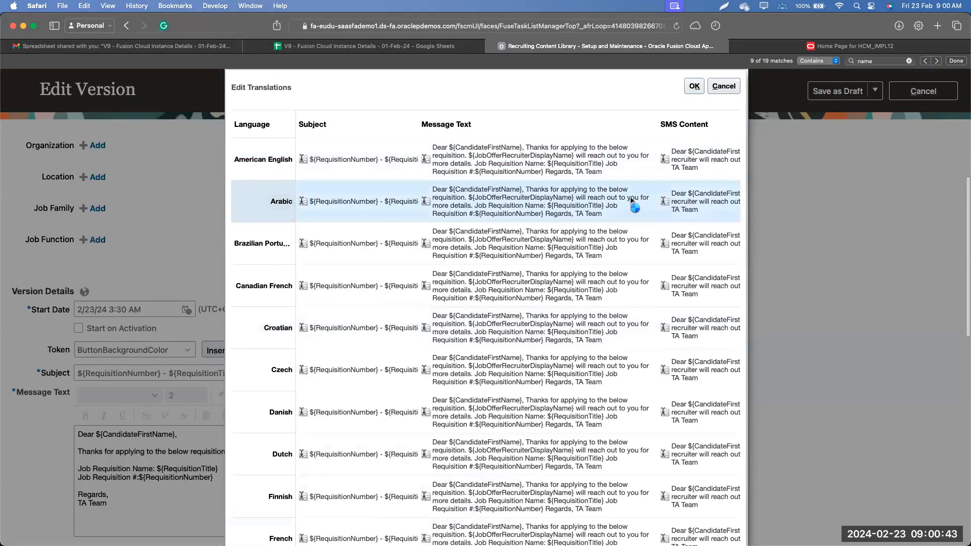
Examine the Arabic SMS Content in its translation editor and leave it without saving changes
{"action": "left_click", "coordinate": [664, 204]}
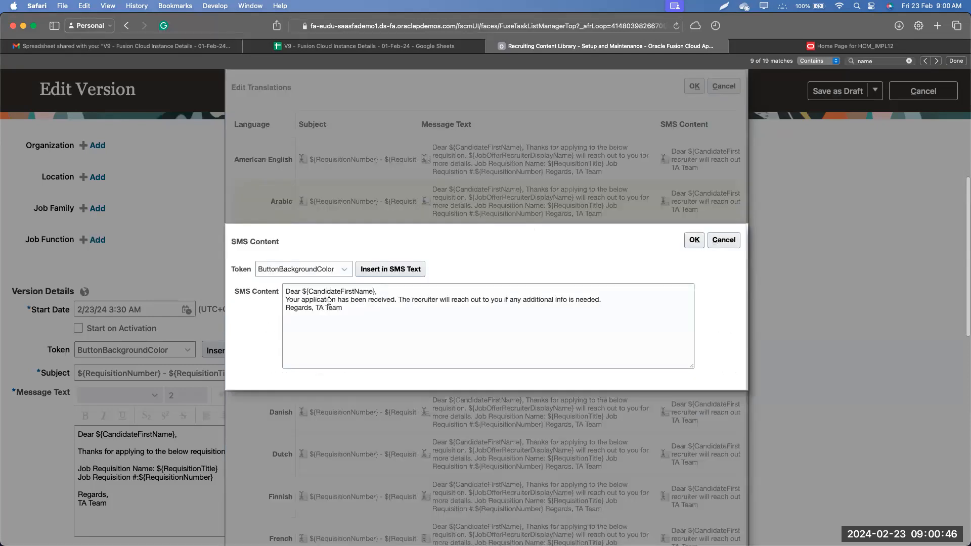
{"action": "left_click_drag", "start_coordinate": [329, 307], "coordinate": [285, 299]}
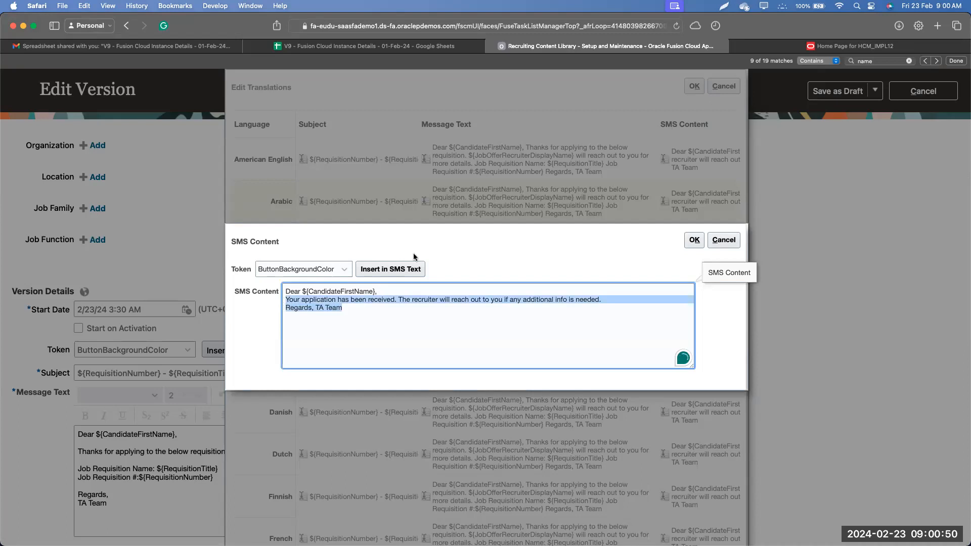
{"action": "left_click", "coordinate": [732, 241]}
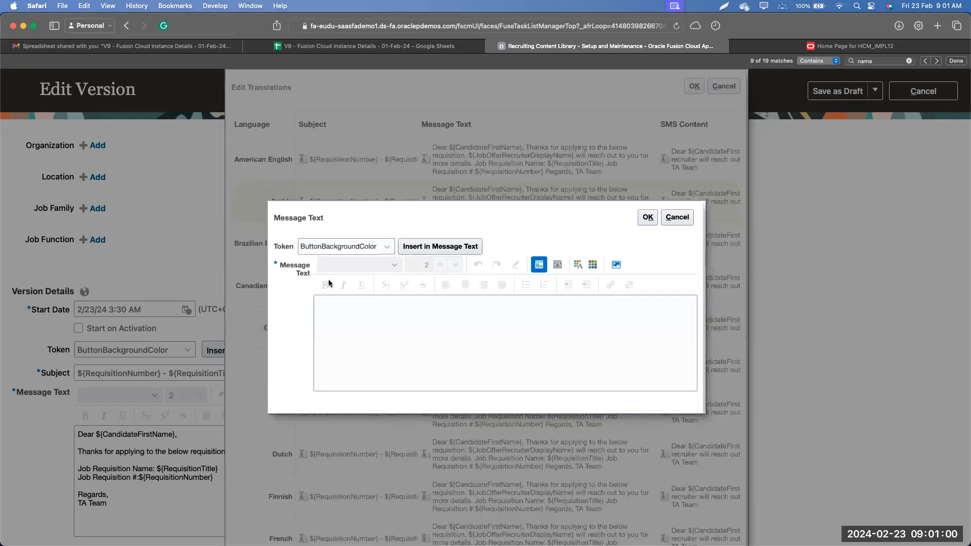
Copy the entire message from the Arabic Message Text editor
{"action": "left_click", "coordinate": [365, 380]}
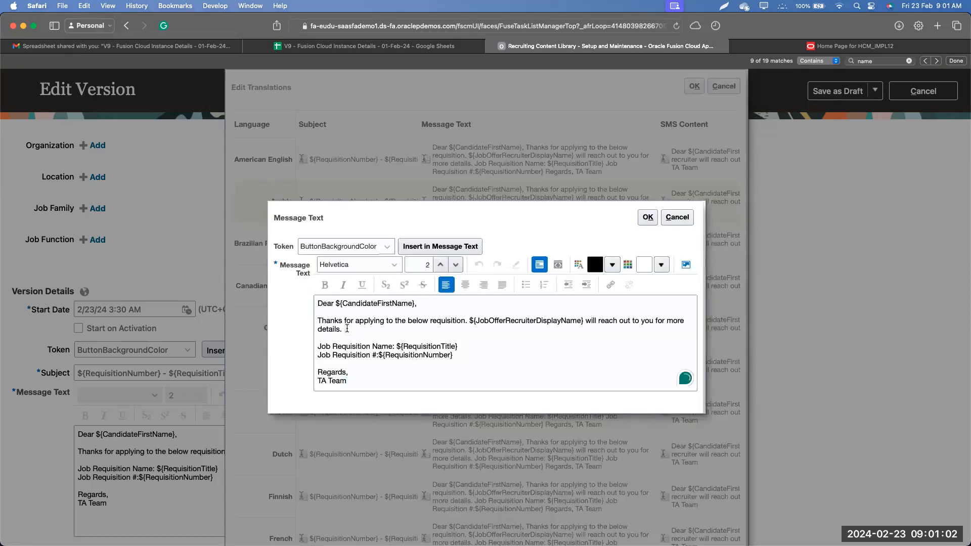
{"action": "key", "text": "super+a"}
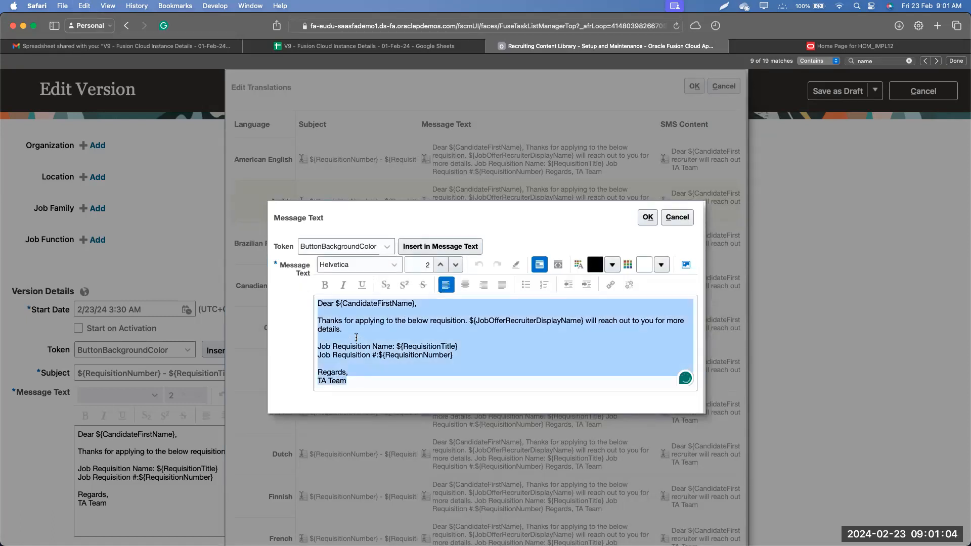
Try to replace the ${JobOfferRecruiterDisplayName} token in the Arabic Message Text with "Recruiter", and undo the replacement
{"action": "left_click", "coordinate": [349, 332]}
{"action": "left_click_drag", "start_coordinate": [349, 332], "coordinate": [322, 326]}
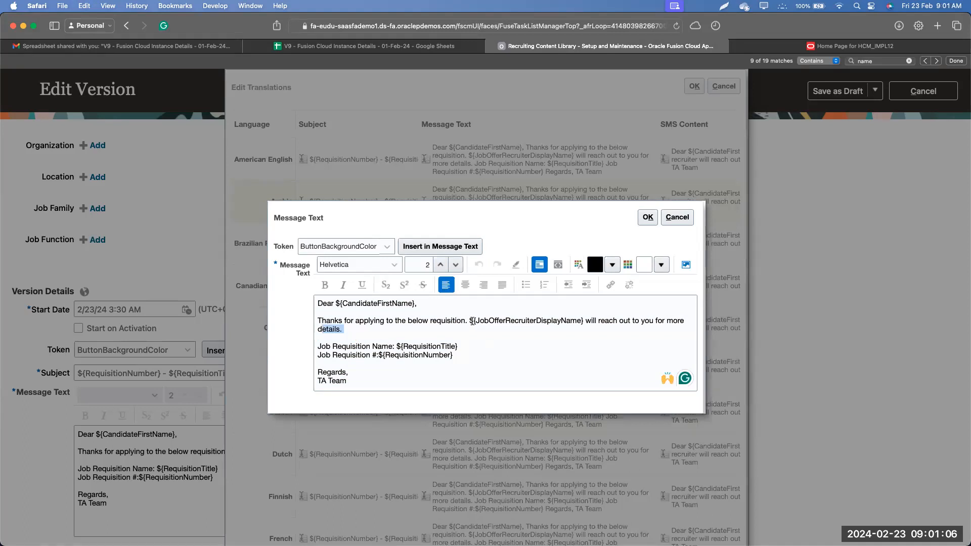
{"action": "left_click_drag", "start_coordinate": [470, 321], "coordinate": [585, 323]}
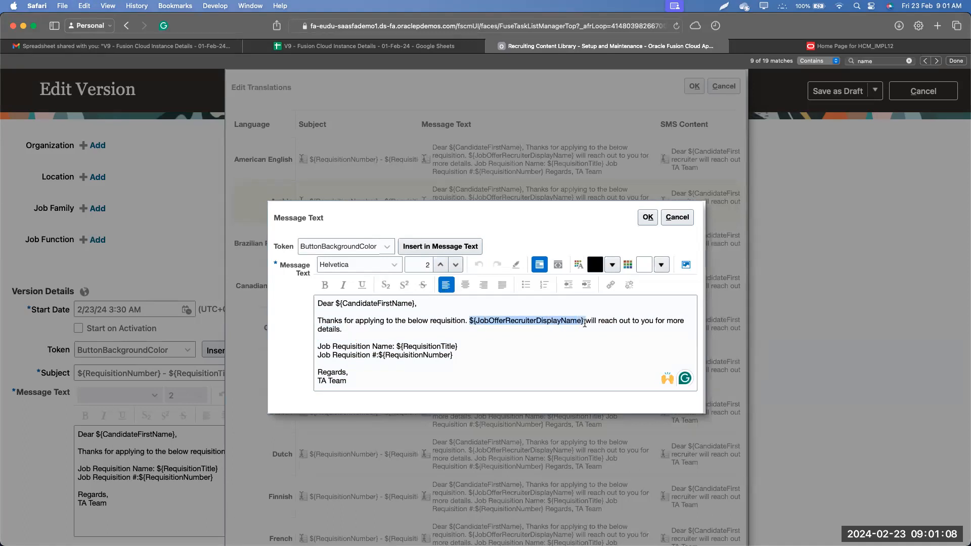
{"action": "type", "text": "Recruiter"}
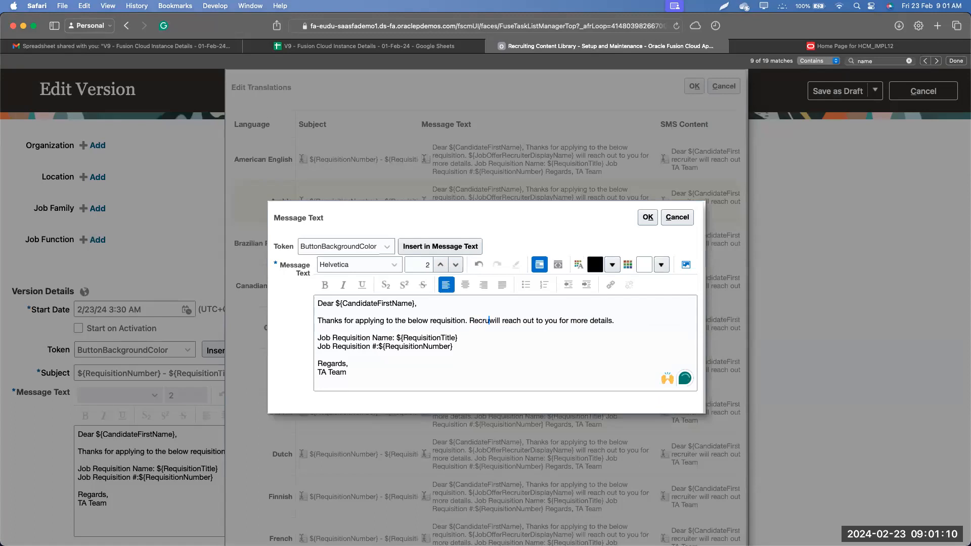
{"action": "key", "text": "super+z"}
{"action": "key", "text": "super+z"}
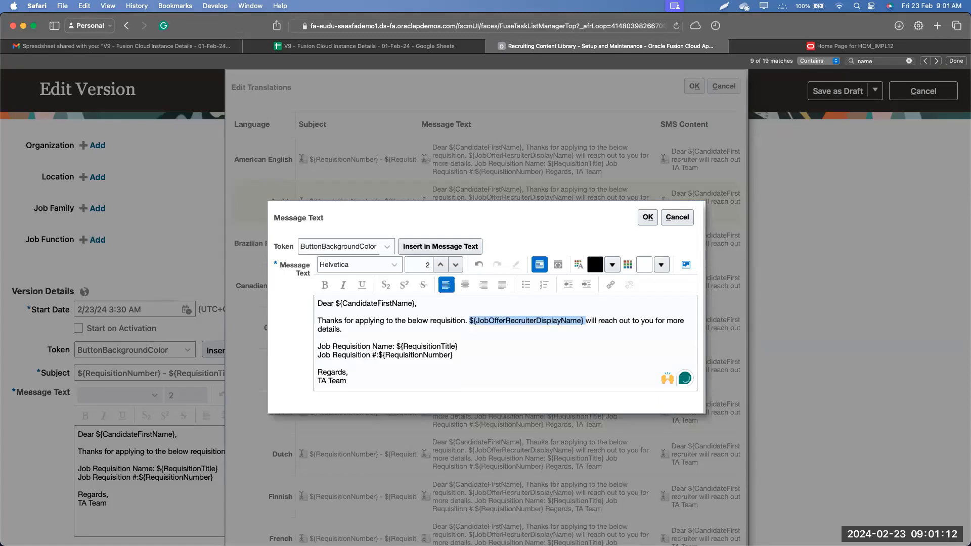
Switch to Google Translate in a new browser tab, translate the copied message text into Arabic, and copy the translation
{"action": "left_click", "coordinate": [937, 25]}
{"action": "type", "text": "translate"}
{"action": "key", "text": "Return"}
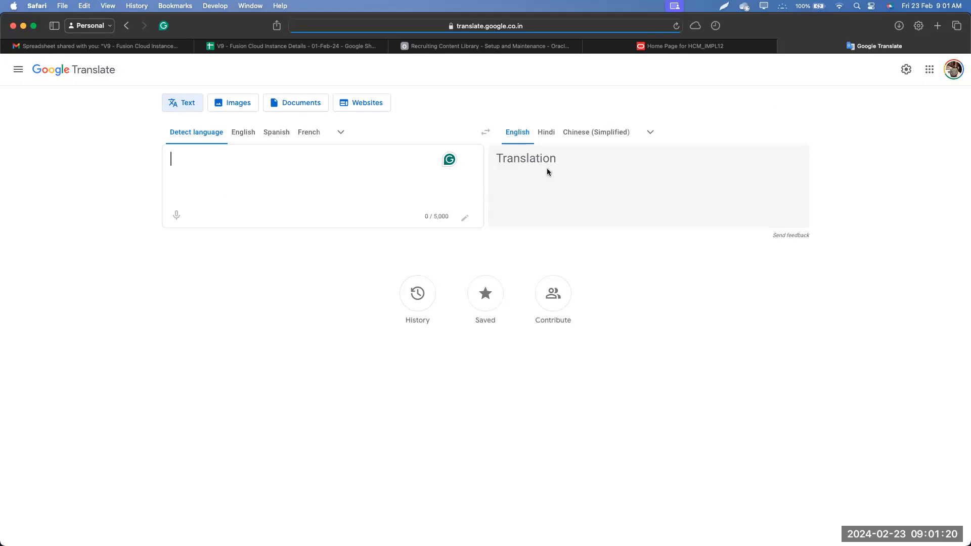
{"action": "type", "text": "Dear ${CandidateFirstName},  Thanks for applying to the below requisition. ${ListOfRecruiterDisplayName} will reach out to you for more details.  Job Requisition Name: ${RequisitionTitle} Job Requisition #:${RequisitionNumber}  Regards, TA Team"}
{"action": "left_click", "coordinate": [651, 132]}
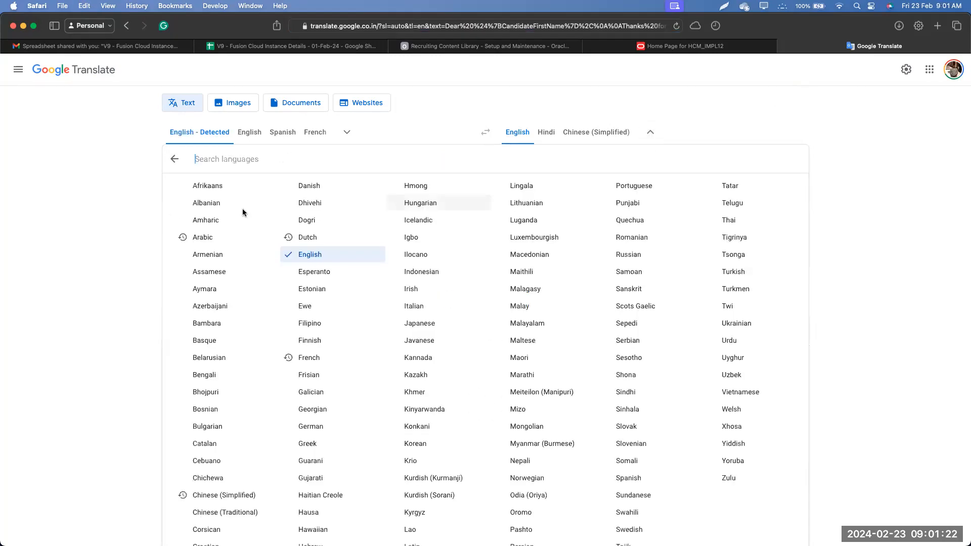
{"action": "left_click", "coordinate": [213, 238]}
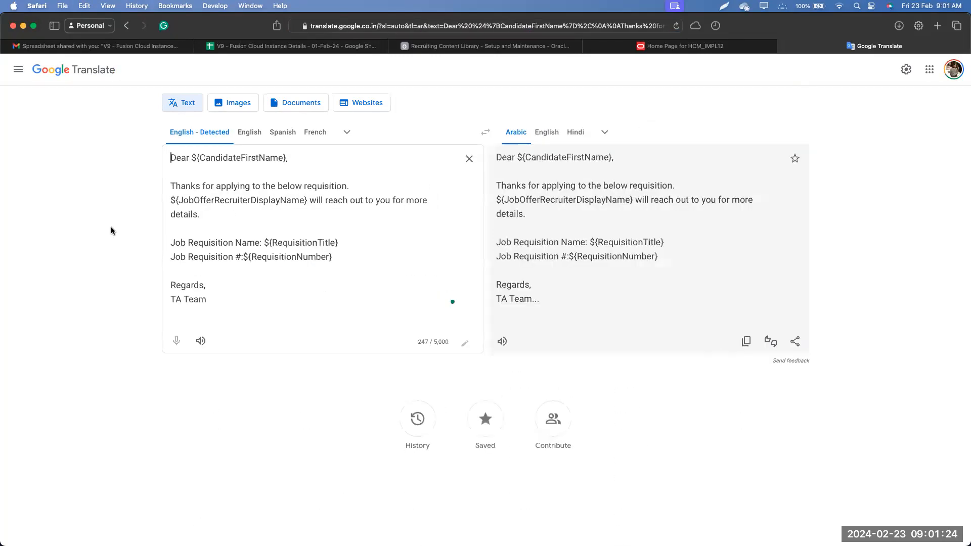
{"action": "left_click", "coordinate": [747, 368]}
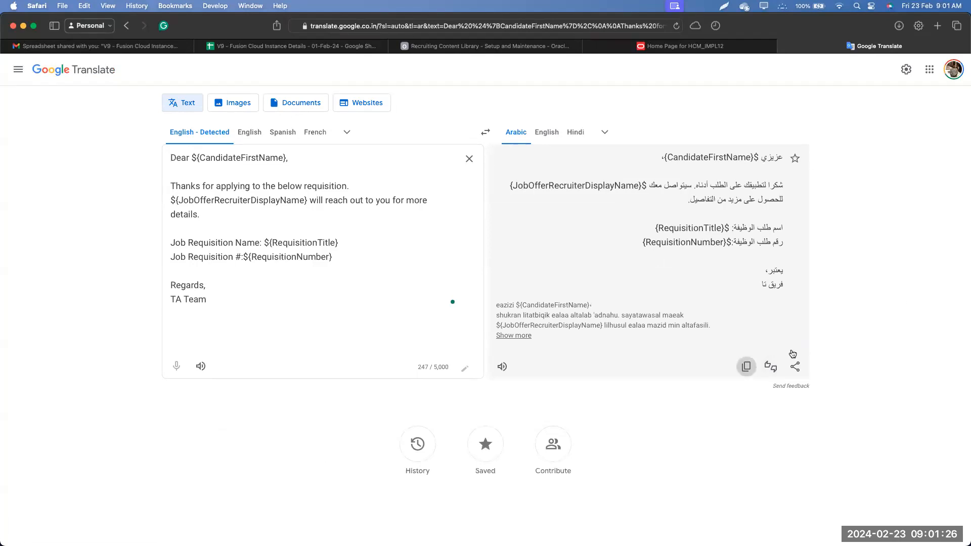
Switch back to the Recruiting Content Library tab and replace the entire Arabic Message Text with the copied translation
{"action": "left_click", "coordinate": [706, 48]}
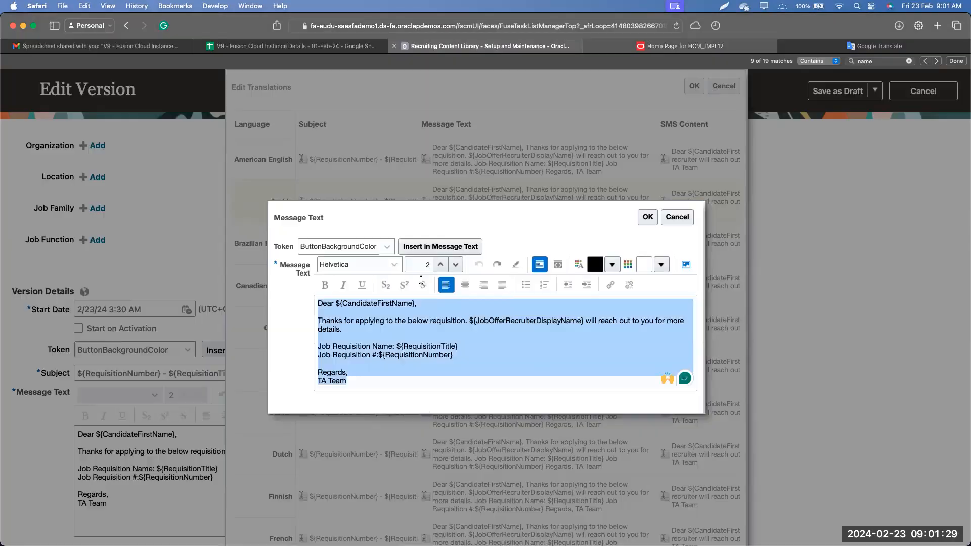
{"action": "left_click", "coordinate": [501, 46]}
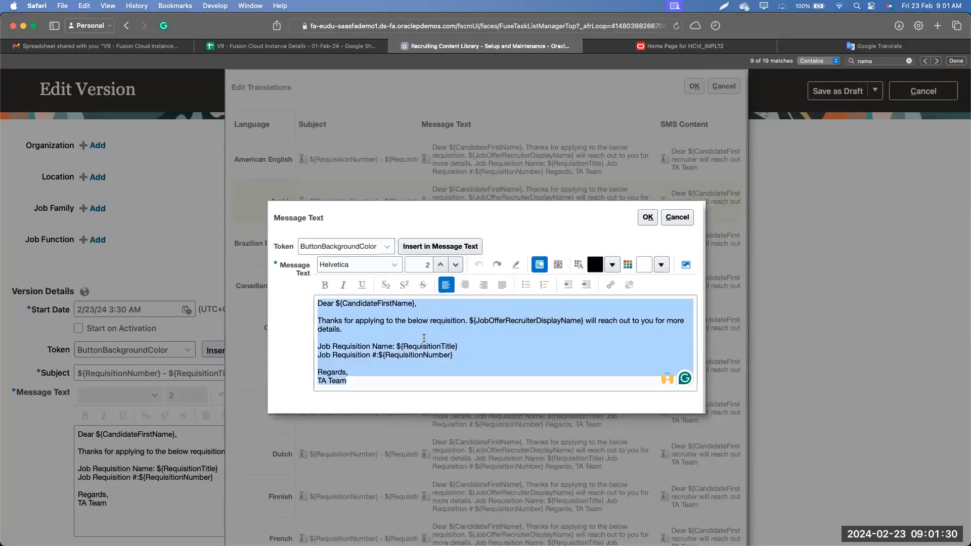
{"action": "left_click", "coordinate": [424, 338]}
{"action": "key", "text": "super+a"}
{"action": "key", "text": "super+v"}
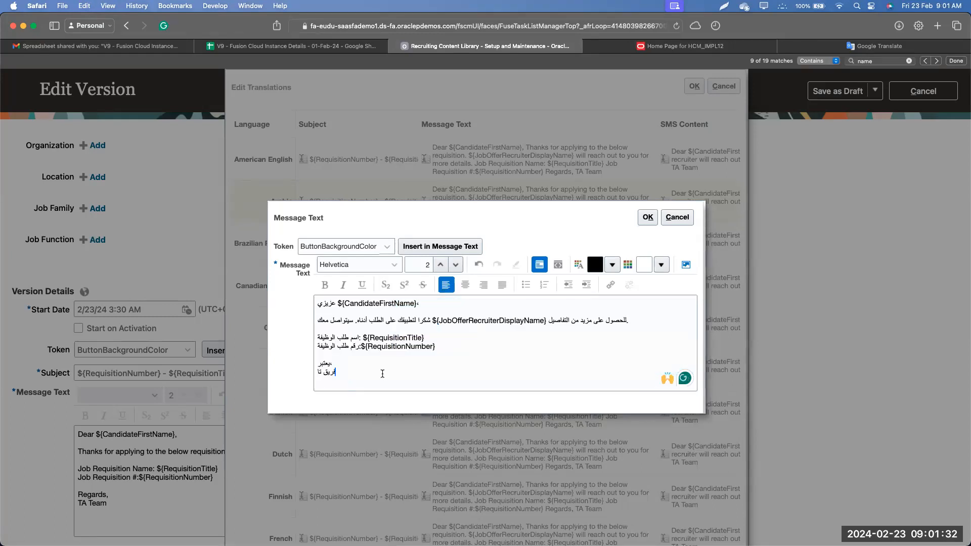
Correct the greeting token to ${CandidateFirstName} in the Arabic Message Text, with the dollar sign before the brace, and confirm the message
{"action": "left_click", "coordinate": [351, 309]}
{"action": "key", "text": "shift+Left"}
{"action": "key", "text": "BackSpace"}
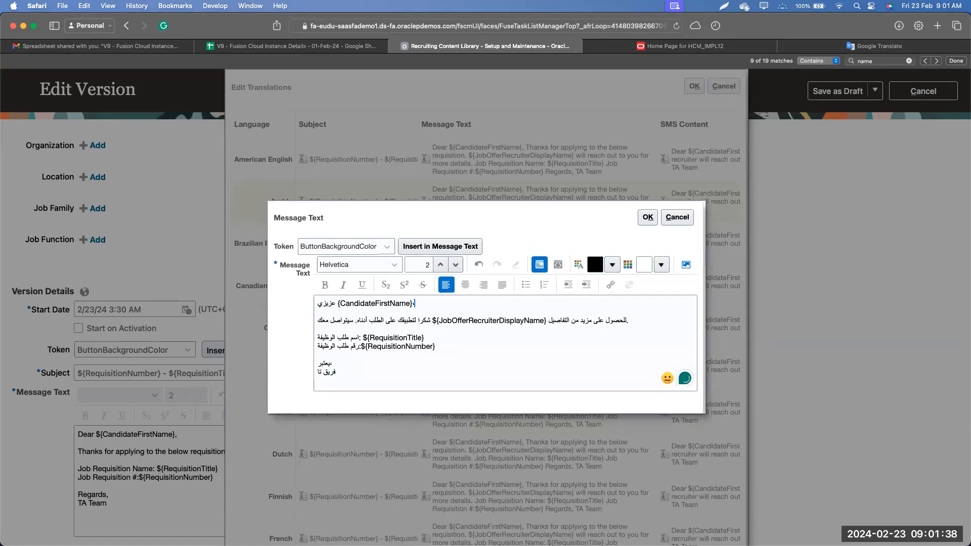
{"action": "key", "text": "super+z"}
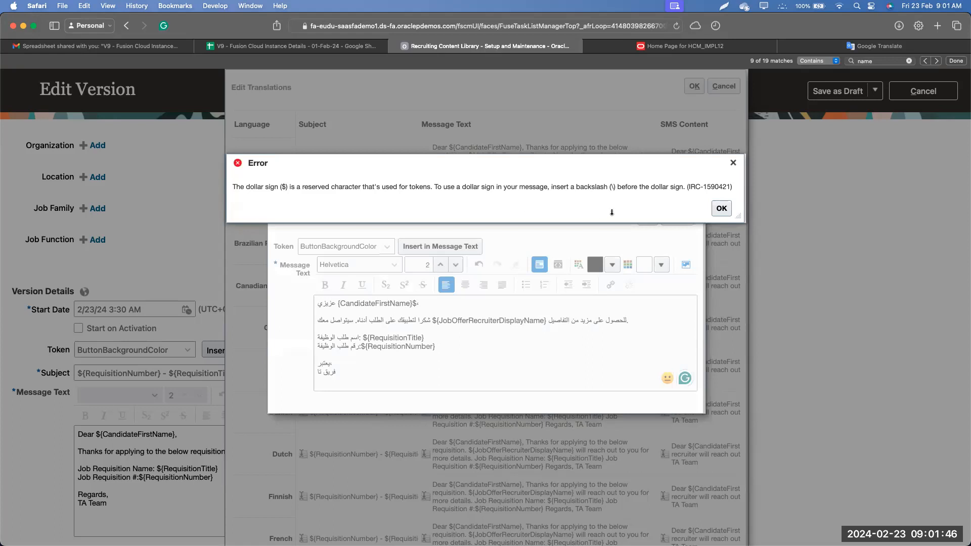
{"action": "left_click", "coordinate": [721, 210]}
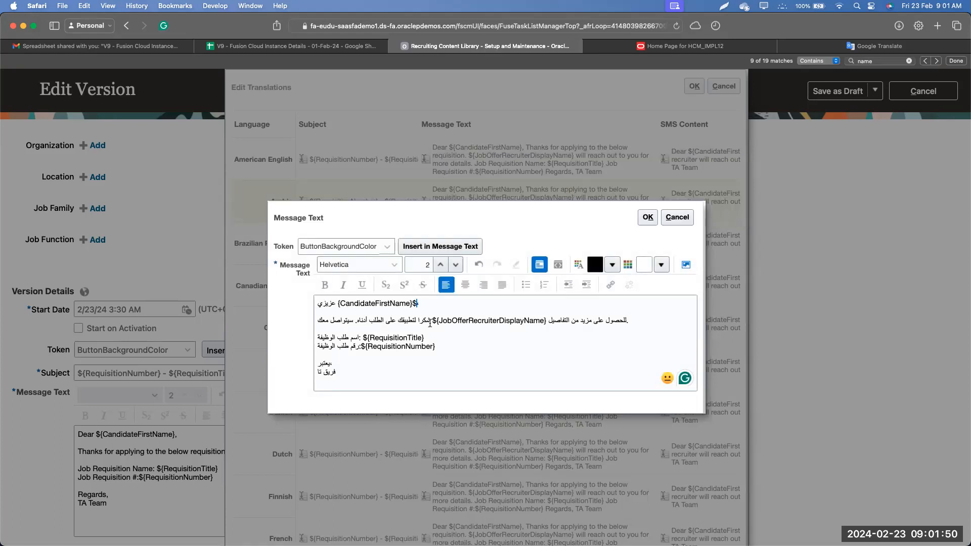
{"action": "left_click", "coordinate": [339, 303]}
{"action": "type", "text": "$"}
{"action": "left_click", "coordinate": [649, 218]}
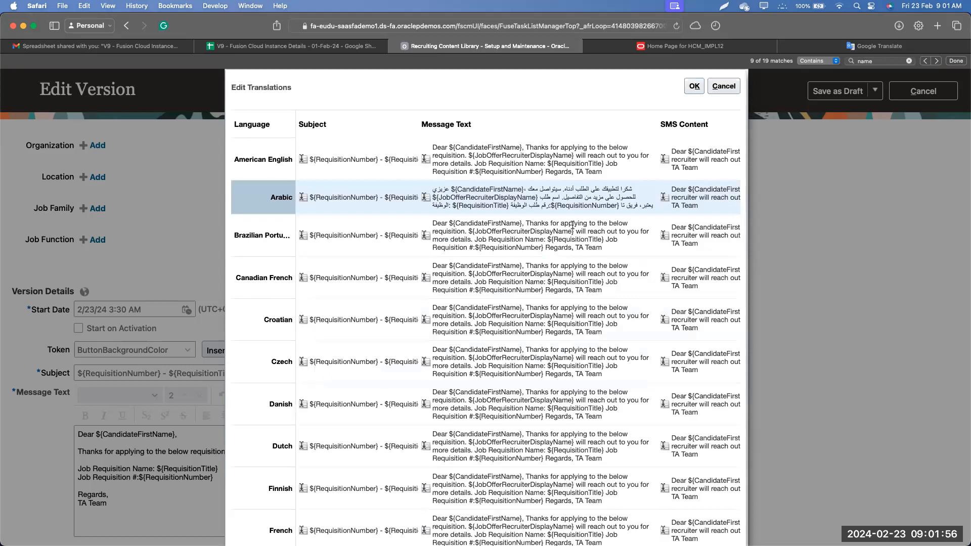
Check the Arabic Message Text and the other language rows, and confirm the edited translations
{"action": "left_click", "coordinate": [426, 198]}
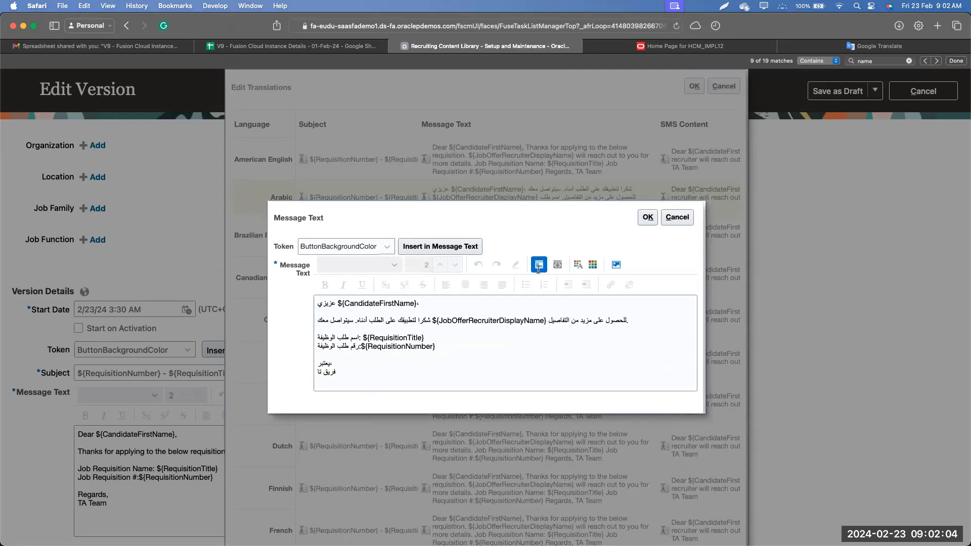
{"action": "left_click", "coordinate": [646, 218]}
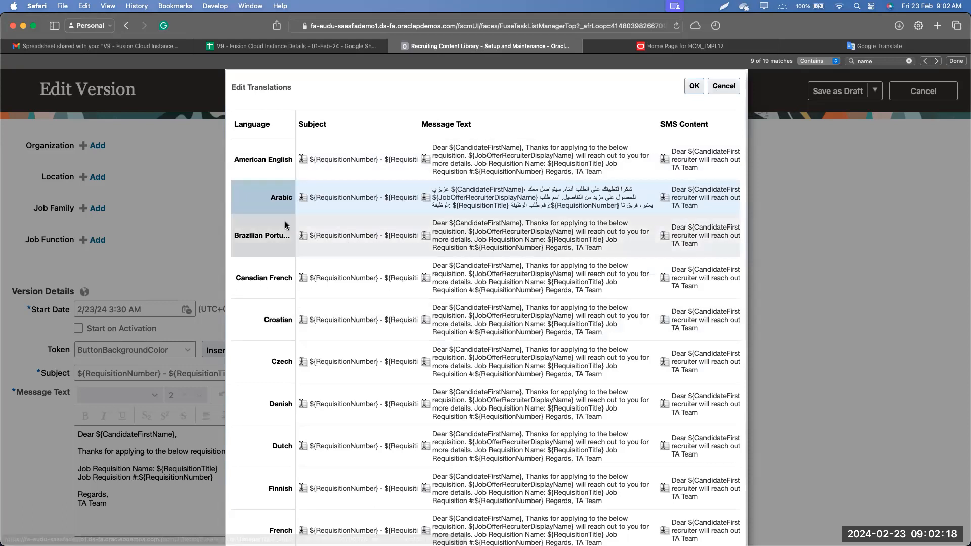
{"action": "scroll", "coordinate": [289, 281], "scroll_direction": "down", "scroll_amount": 2}
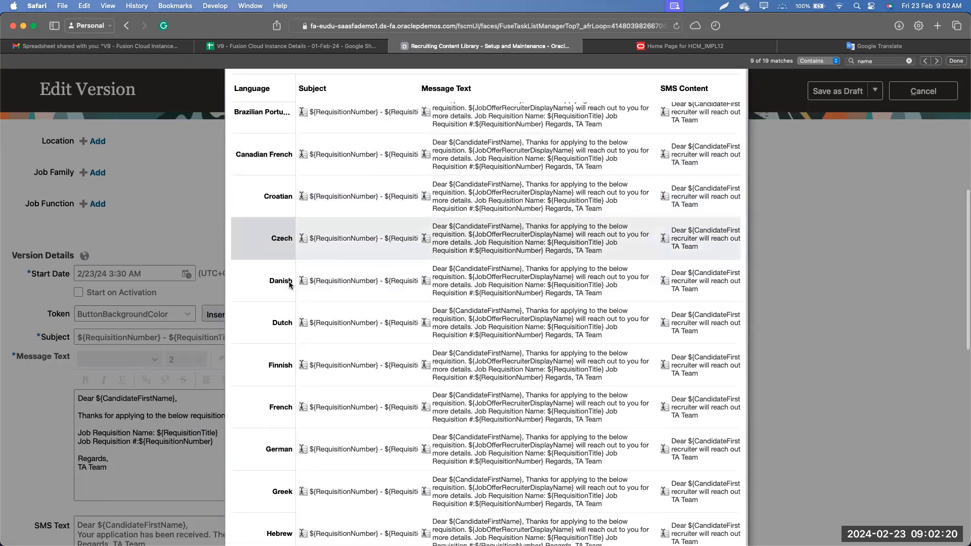
{"action": "scroll", "coordinate": [290, 282], "scroll_direction": "down", "scroll_amount": 12}
{"action": "scroll", "coordinate": [290, 285], "scroll_direction": "up", "scroll_amount": 15}
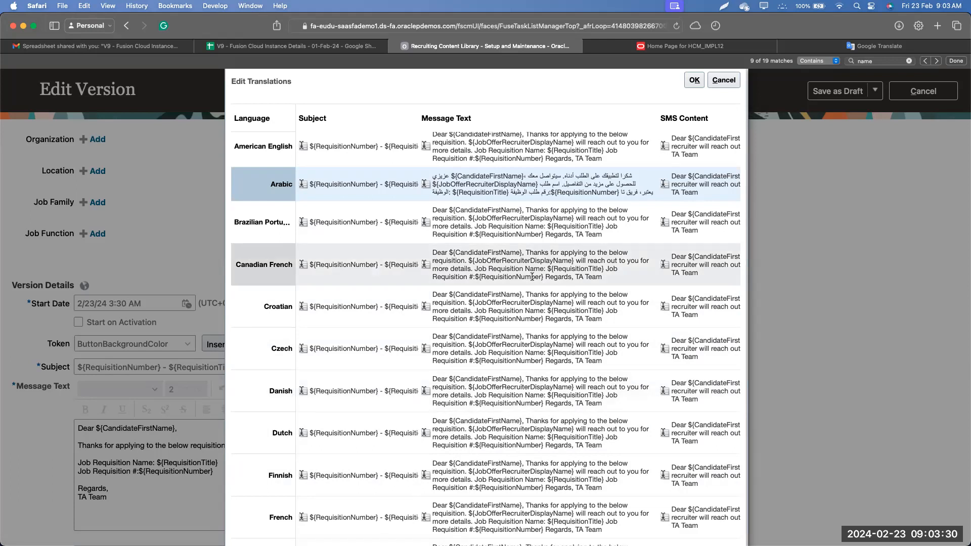
{"action": "left_click", "coordinate": [695, 82]}
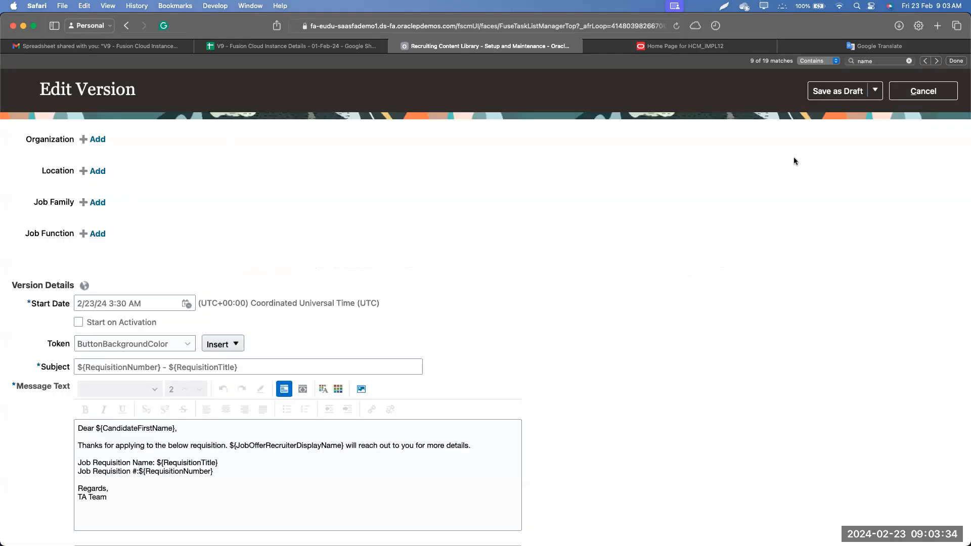
Set the draft version to start on activation, and save and activate it
{"action": "left_click", "coordinate": [112, 326]}
{"action": "left_click", "coordinate": [878, 92]}
{"action": "left_click", "coordinate": [859, 109]}
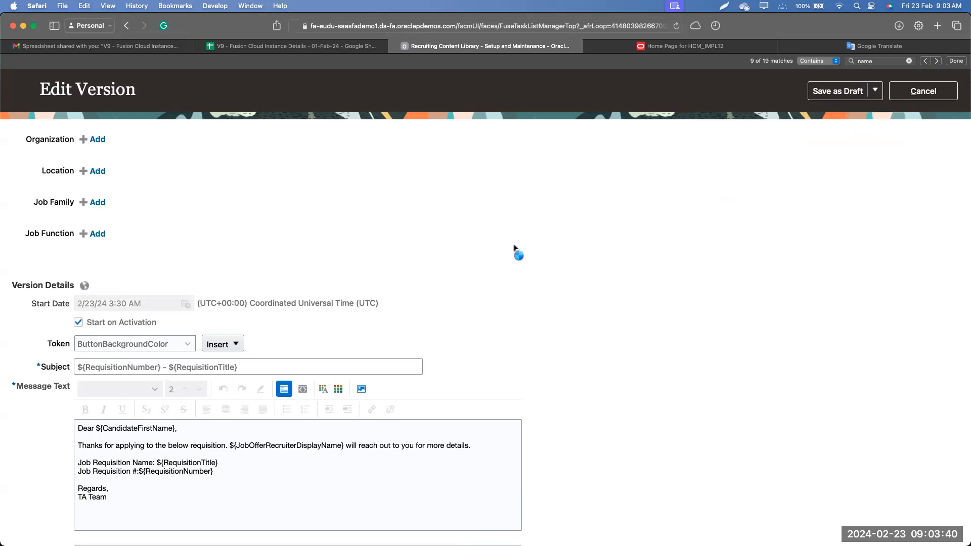
{"action": "scroll", "coordinate": [475, 364], "scroll_direction": "down", "scroll_amount": 7}
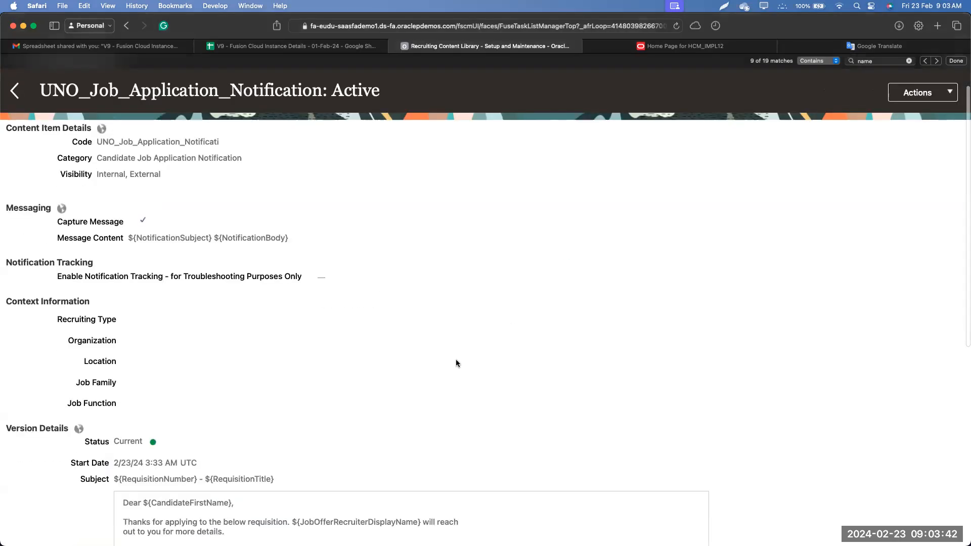
{"action": "scroll", "coordinate": [64, 316], "scroll_direction": "up", "scroll_amount": 8}
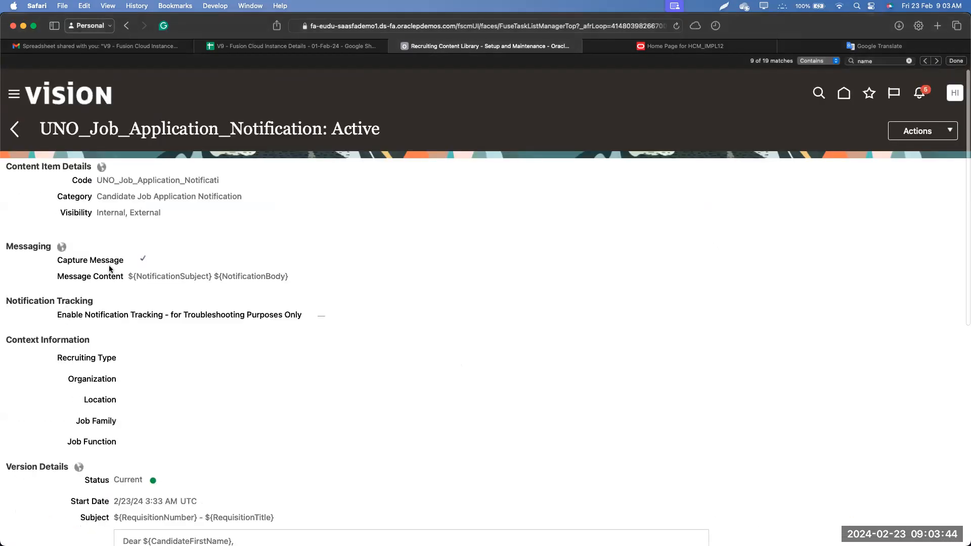
{"action": "scroll", "coordinate": [217, 345], "scroll_direction": "down", "scroll_amount": 8}
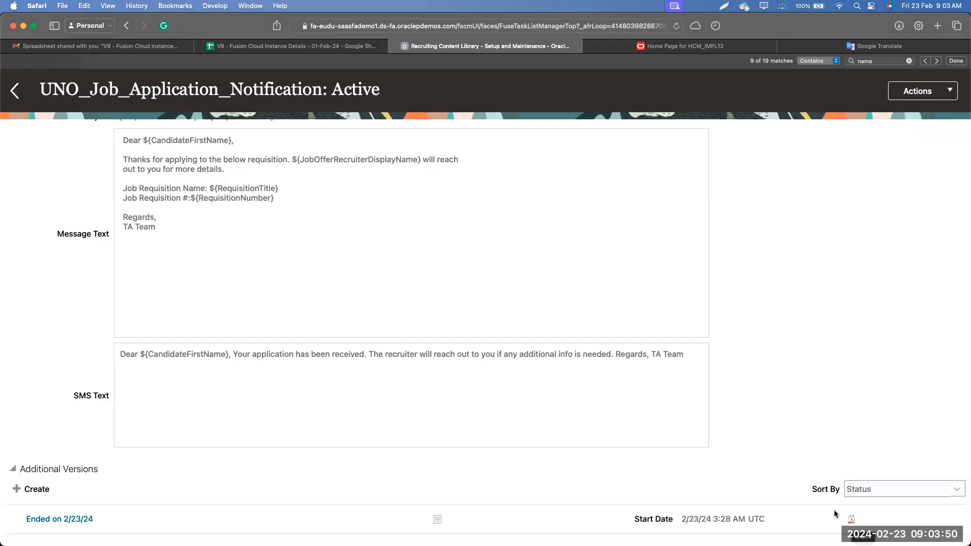
Copy the current version to a new version with start date 2/29/24 3:33 AM, and save and activate it
{"action": "left_click", "coordinate": [918, 91]}
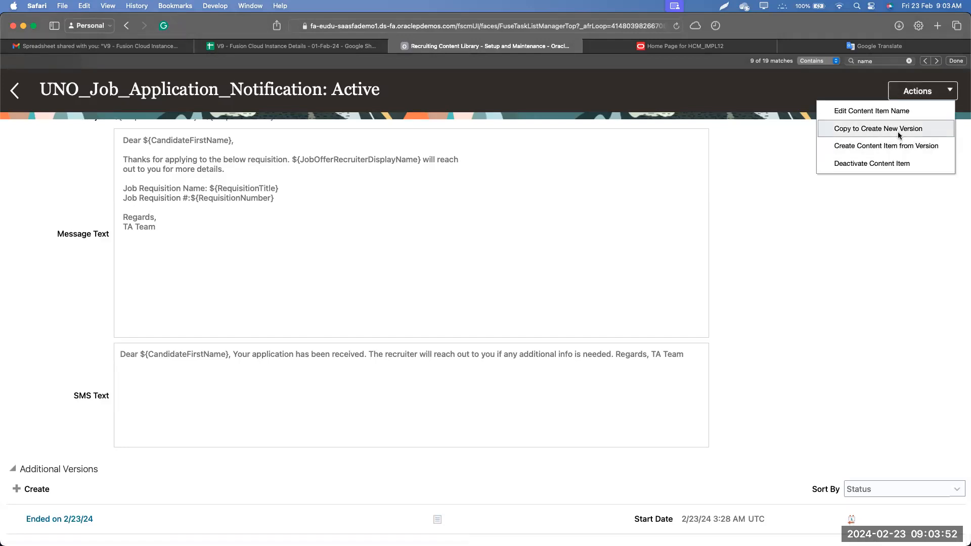
{"action": "left_click", "coordinate": [899, 133]}
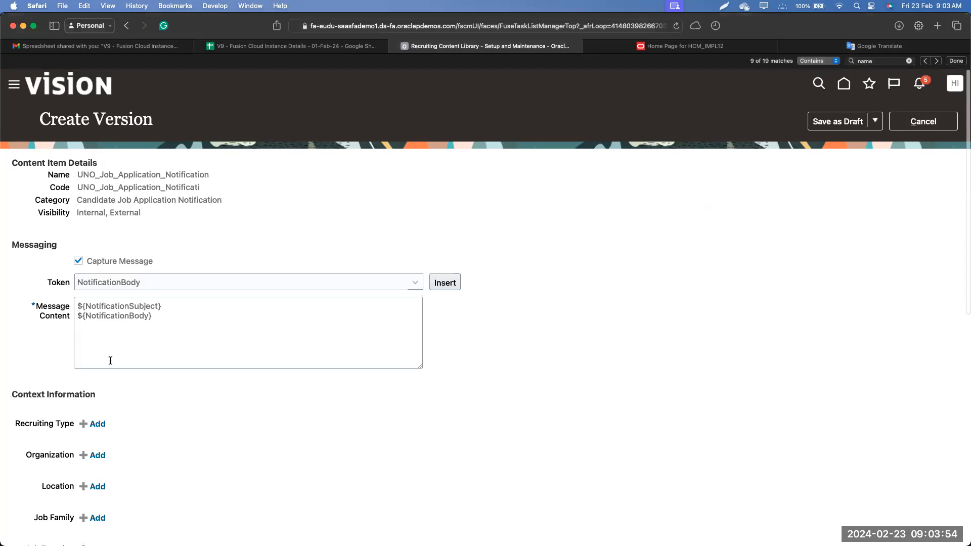
{"action": "scroll", "coordinate": [110, 360], "scroll_direction": "down", "scroll_amount": 10}
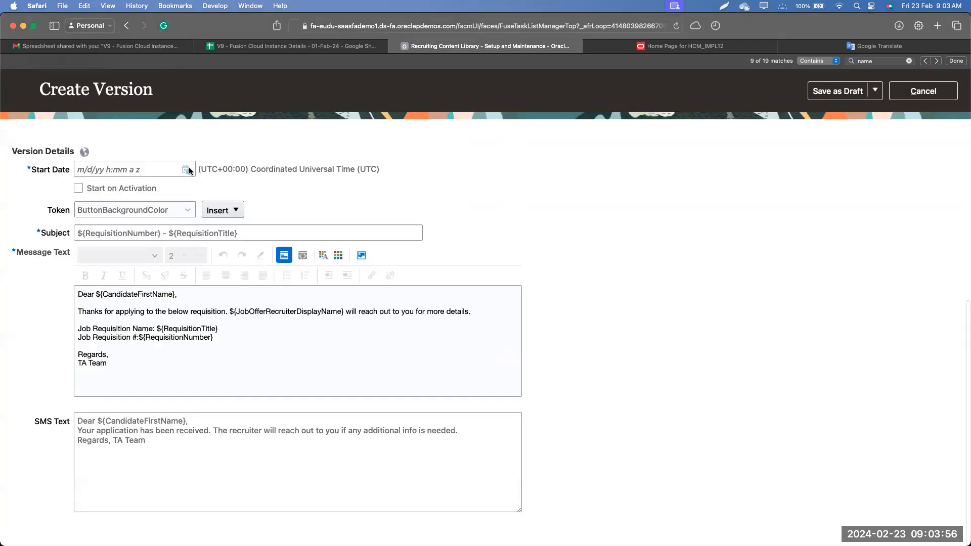
{"action": "left_click", "coordinate": [189, 171]}
{"action": "left_click", "coordinate": [287, 315]}
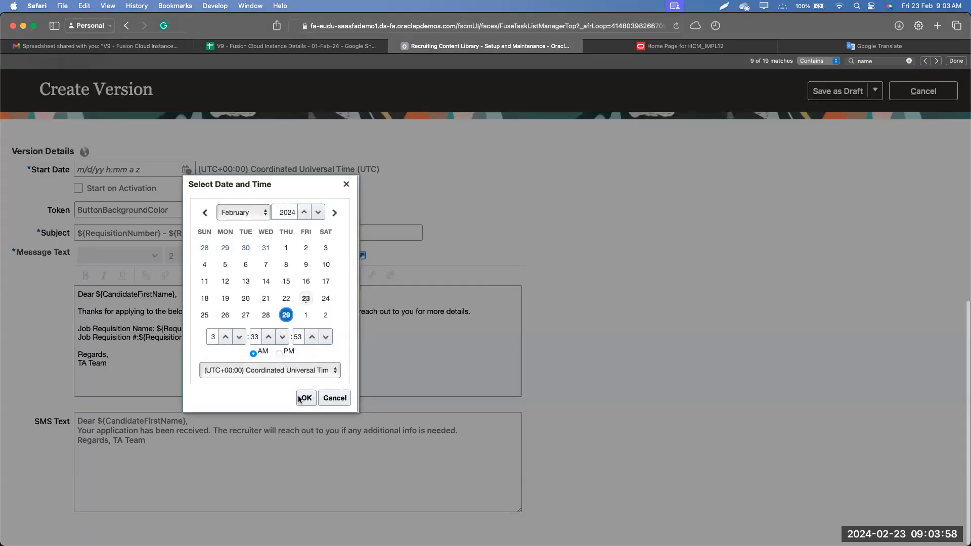
{"action": "left_click", "coordinate": [307, 399]}
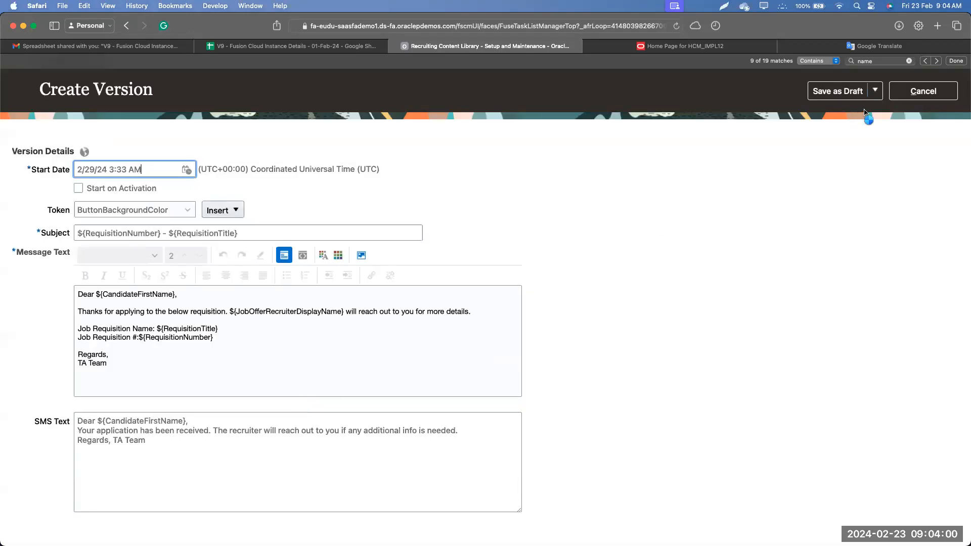
{"action": "left_click", "coordinate": [877, 95]}
{"action": "left_click", "coordinate": [837, 110]}
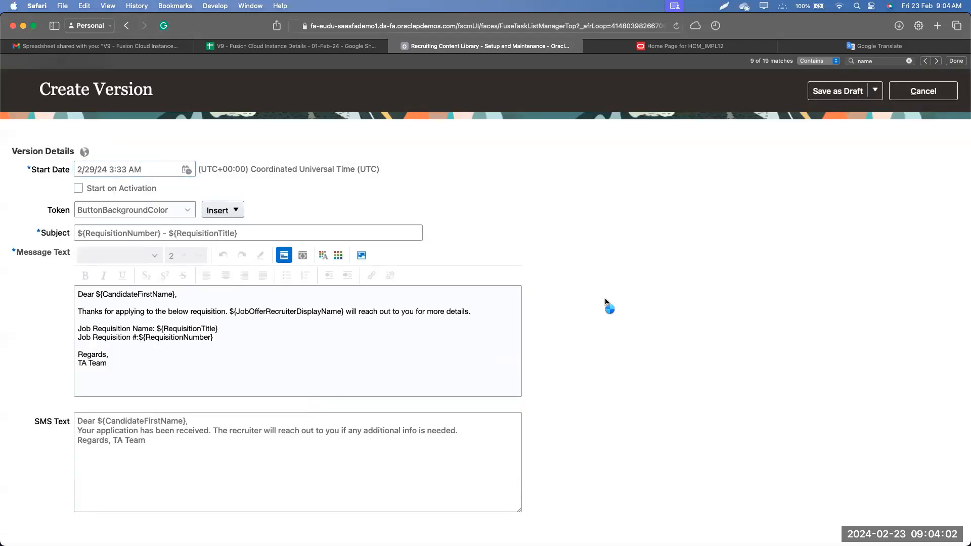
Examine the status and start date of the new version and the list of additional versions
{"action": "scroll", "coordinate": [611, 302], "scroll_direction": "down", "scroll_amount": 10}
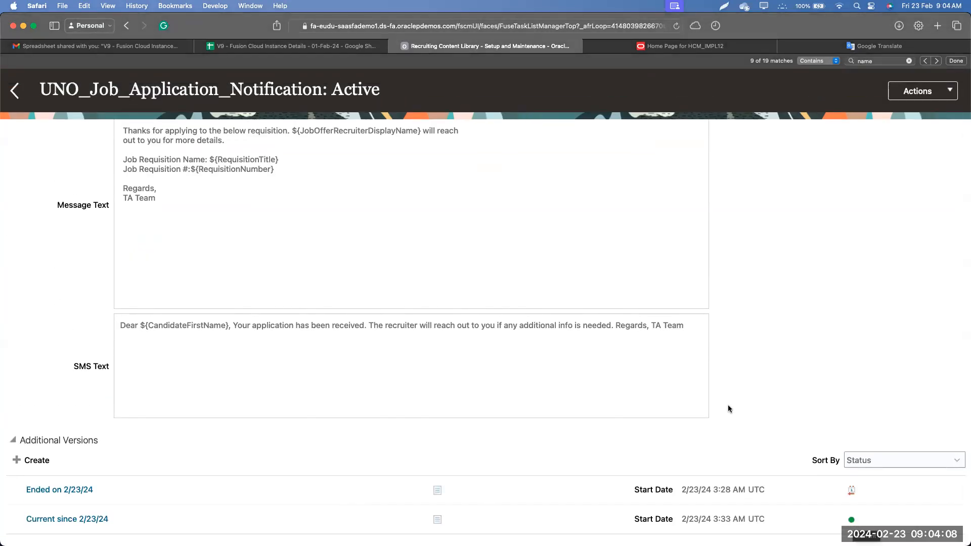
{"action": "scroll", "coordinate": [75, 300], "scroll_direction": "up", "scroll_amount": 10}
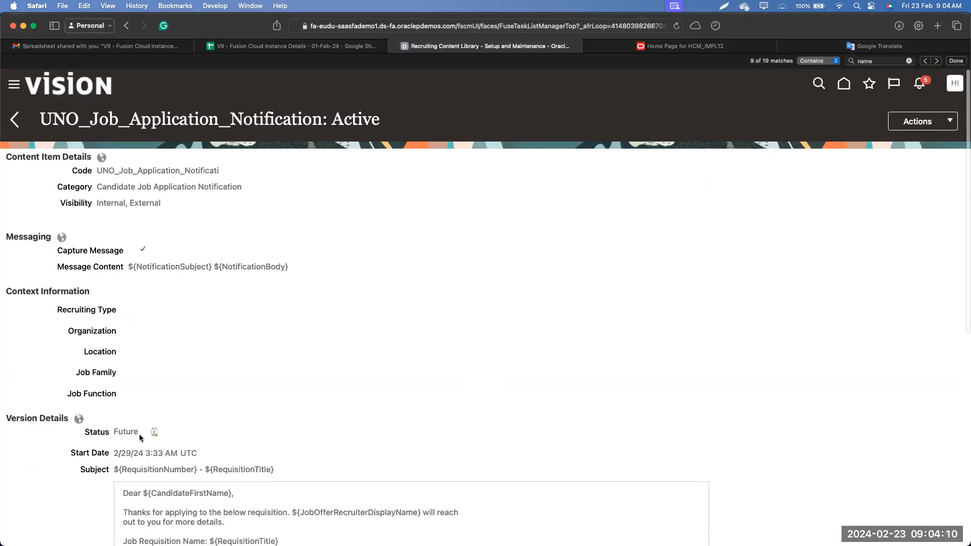
{"action": "left_click_drag", "start_coordinate": [114, 435], "coordinate": [131, 436]}
{"action": "scroll", "coordinate": [165, 427], "scroll_direction": "up", "scroll_amount": 10}
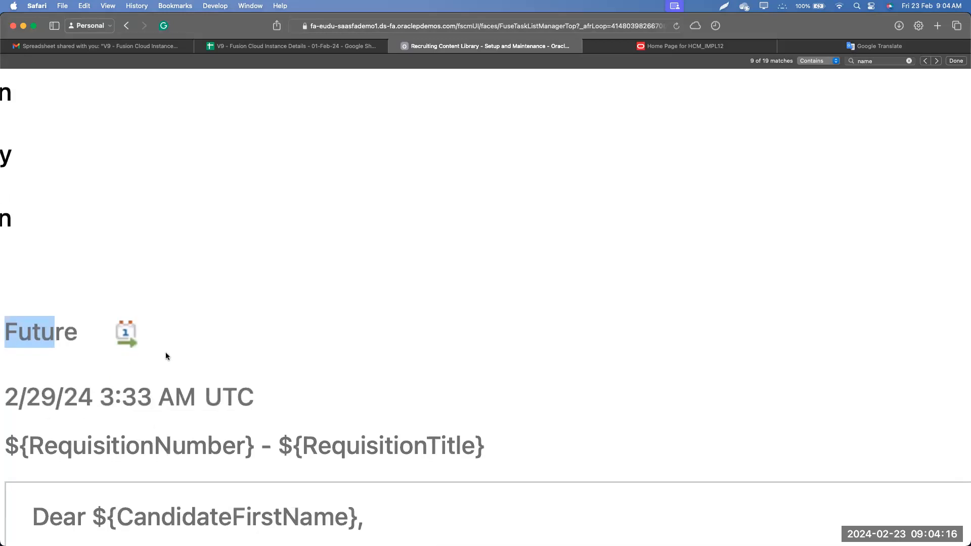
{"action": "scroll", "coordinate": [166, 357], "scroll_direction": "down", "scroll_amount": 15}
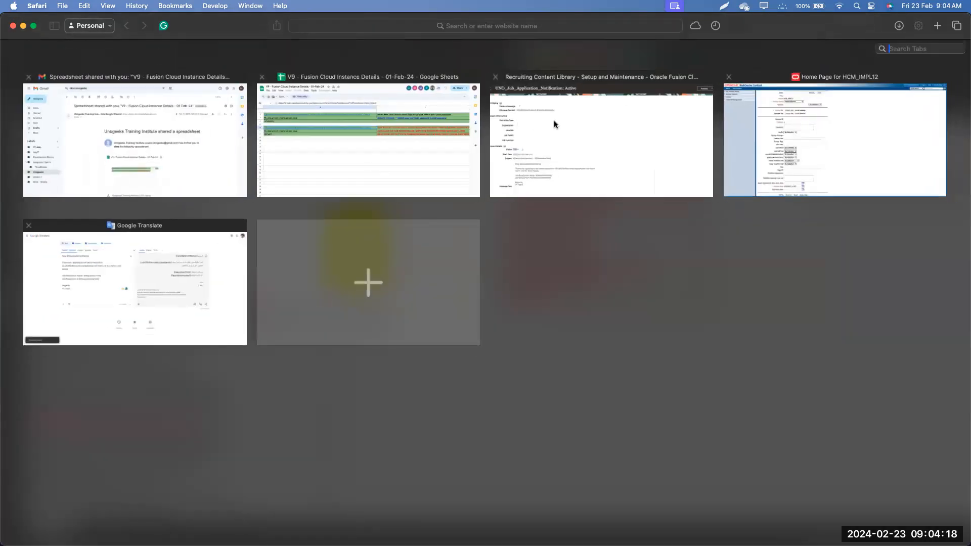
{"action": "left_click", "coordinate": [554, 121]}
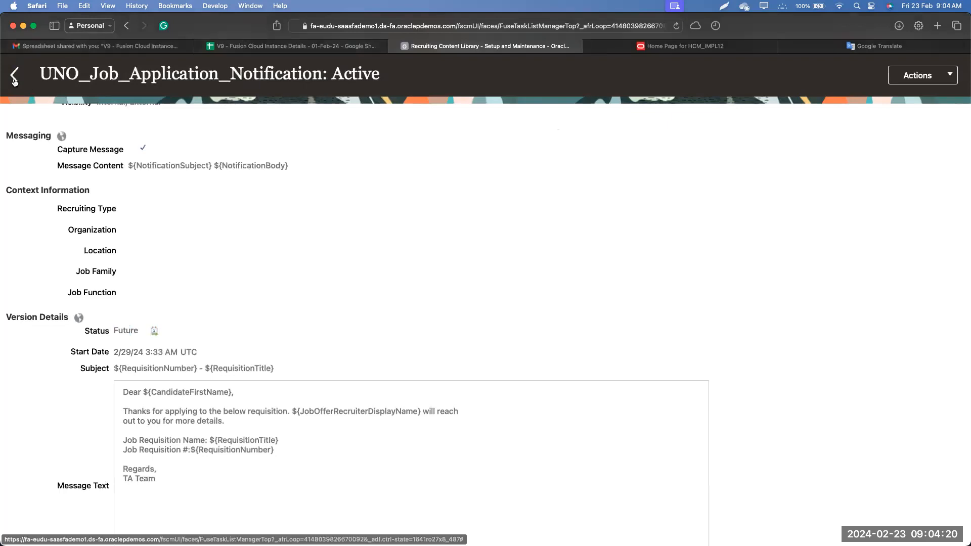
Return to the Recruiting Content Library, remove the Automated Job Application Notification category filter, and search for "UNO" to check the version counts
{"action": "left_click", "coordinate": [15, 78]}
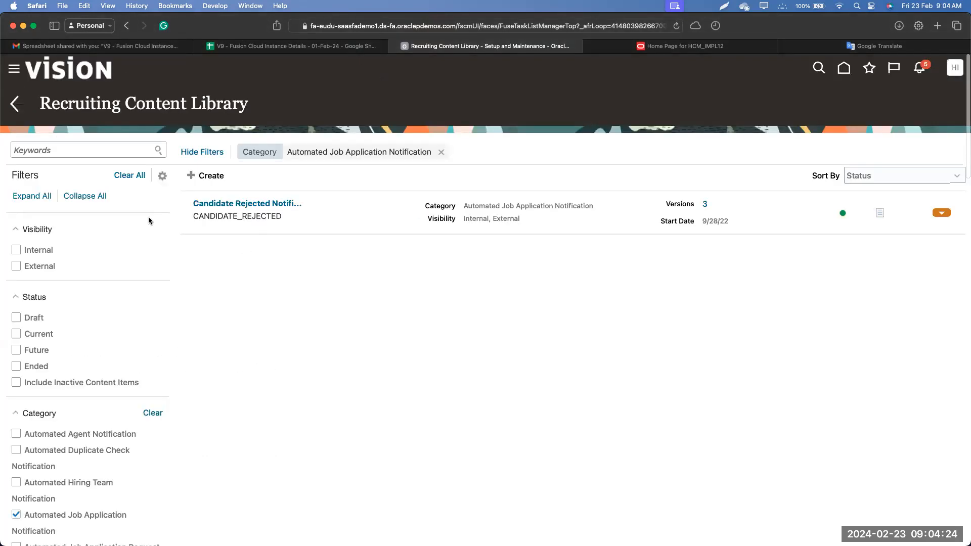
{"action": "left_click", "coordinate": [86, 151]}
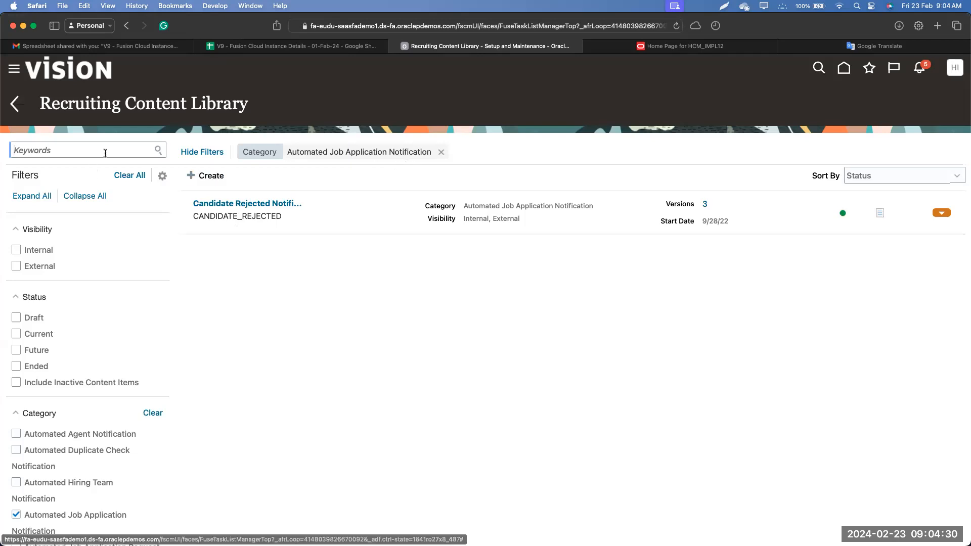
{"action": "left_click", "coordinate": [441, 152]}
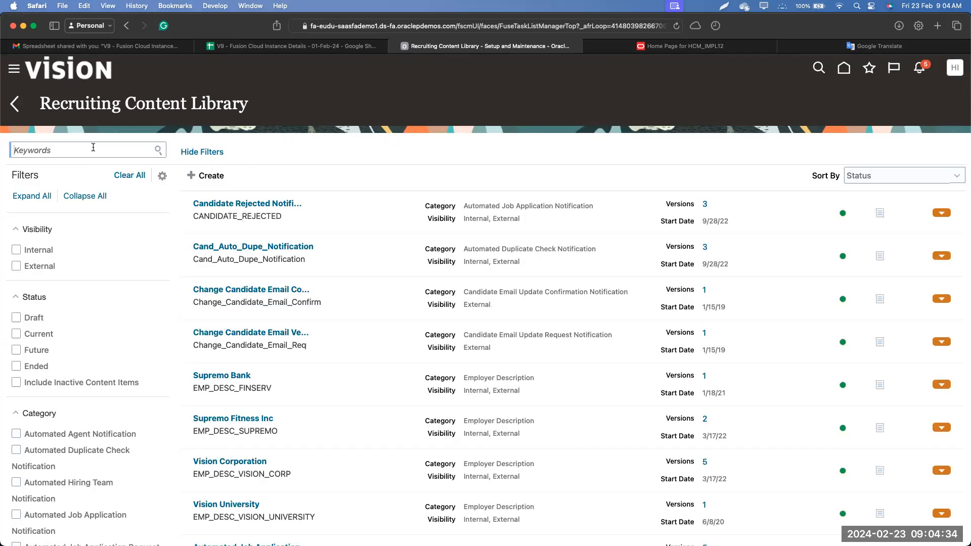
{"action": "type", "text": "UNO"}
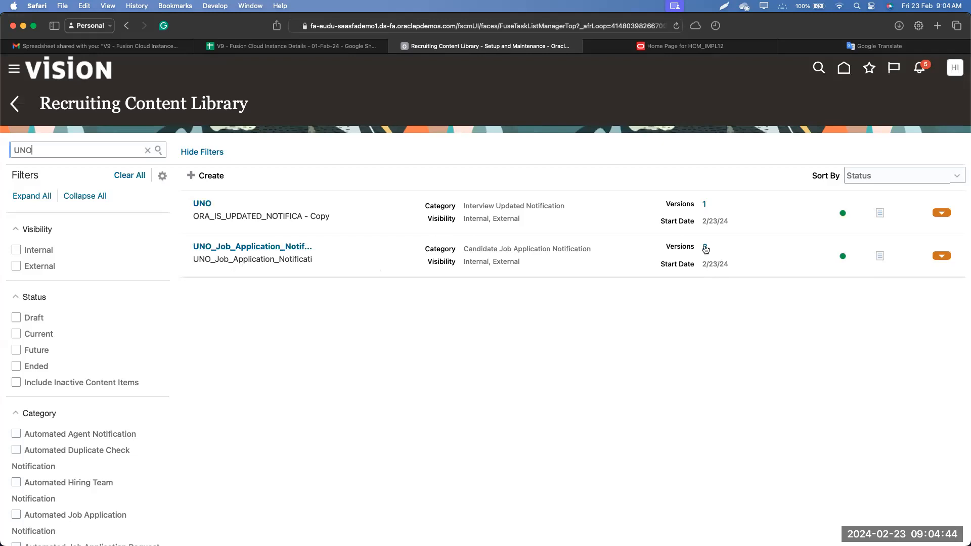
{"action": "left_click_drag", "start_coordinate": [702, 248], "coordinate": [719, 250]}
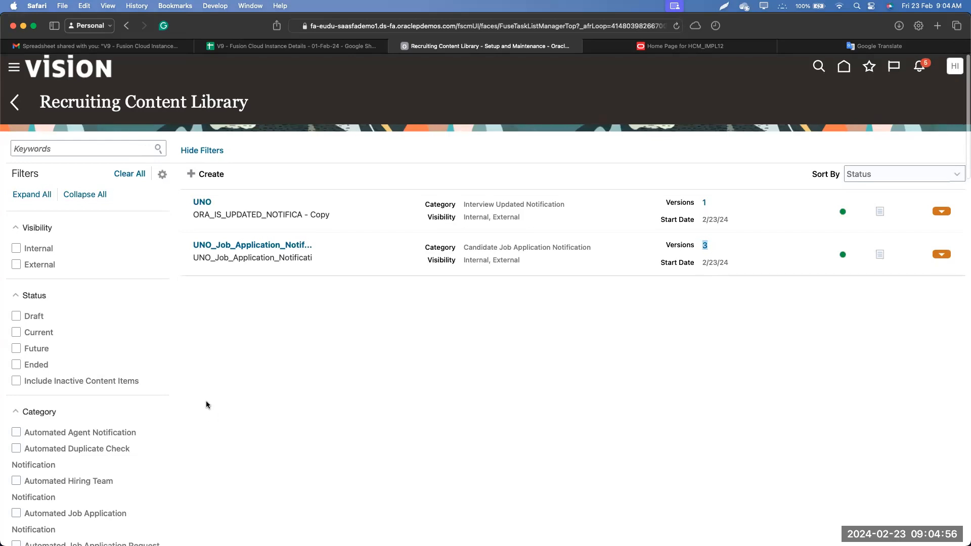
Clear the keyword search, view the translations of the Candidate Rejected Notification content item, and return to the library list
{"action": "scroll", "coordinate": [205, 404], "scroll_direction": "down", "scroll_amount": 10}
{"action": "scroll", "coordinate": [205, 400], "scroll_direction": "up", "scroll_amount": 10}
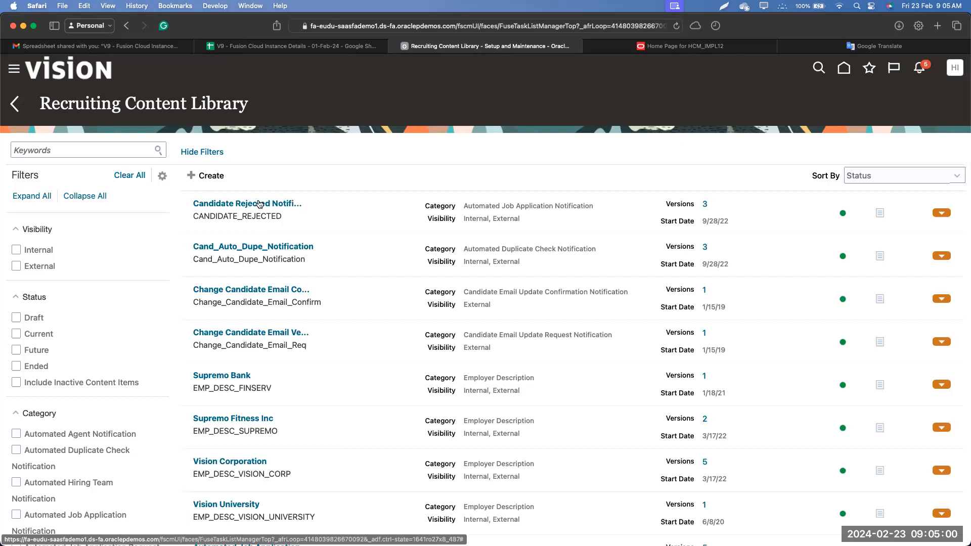
{"action": "left_click", "coordinate": [259, 203]}
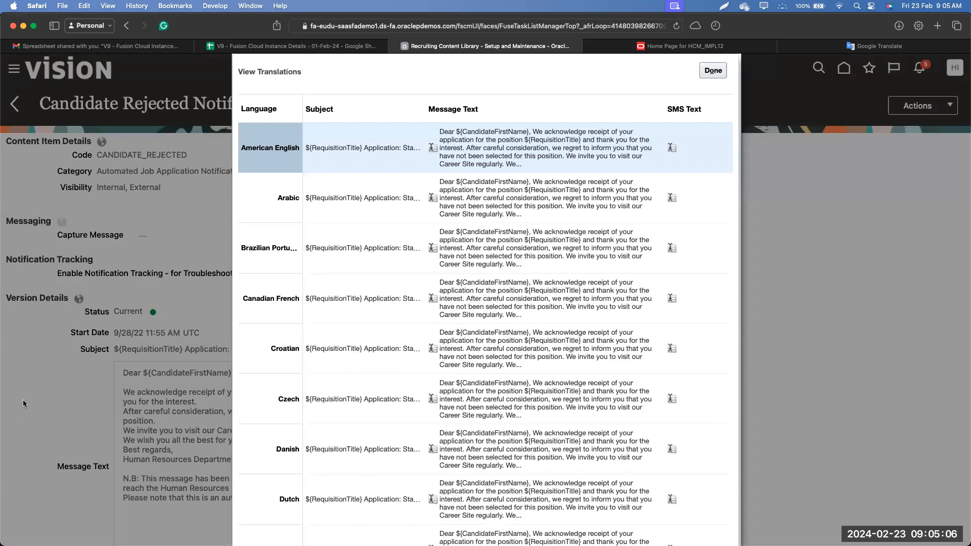
{"action": "left_click", "coordinate": [713, 70]}
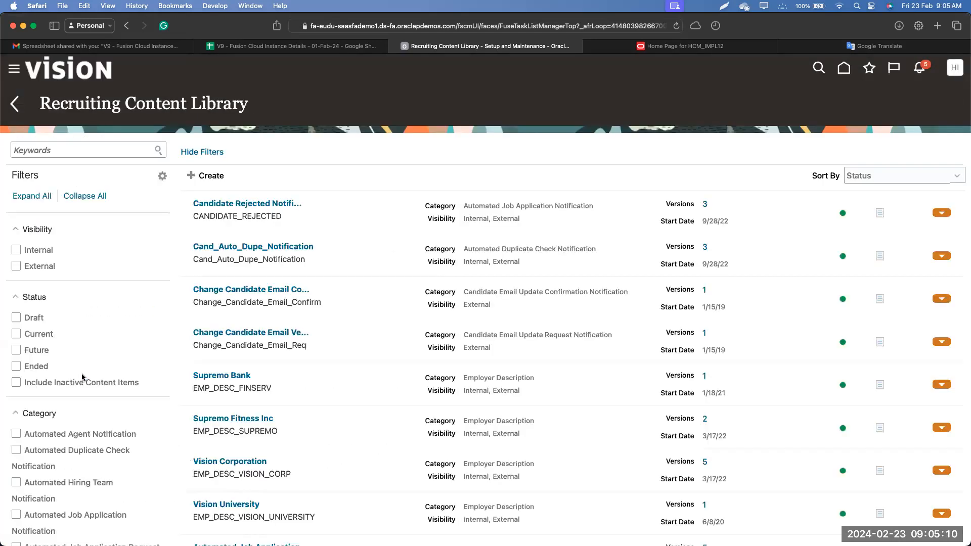
Open the Change Candidate Email Verification Request content item and display the translations of its version details at a readable size
{"action": "left_click", "coordinate": [257, 334]}
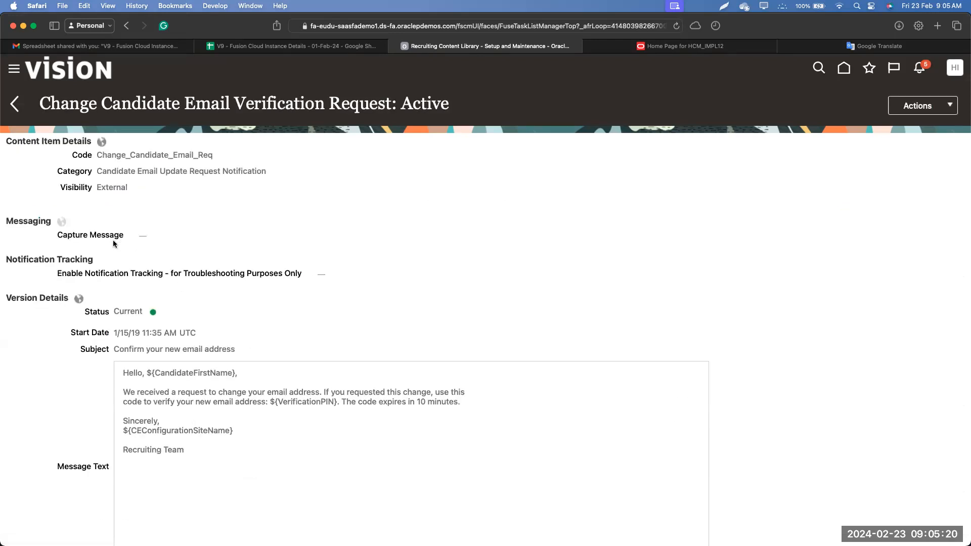
{"action": "left_click", "coordinate": [80, 299]}
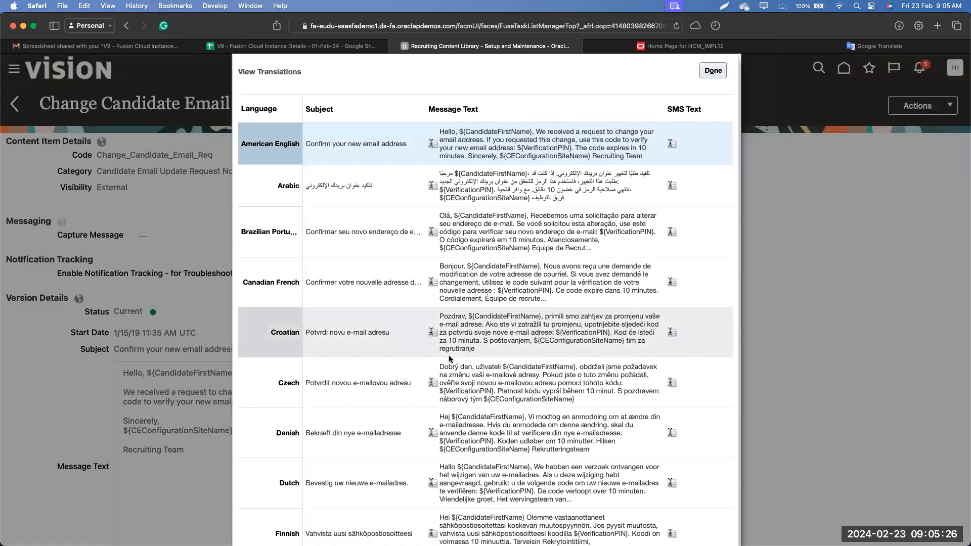
{"action": "key", "text": "super+equal"}
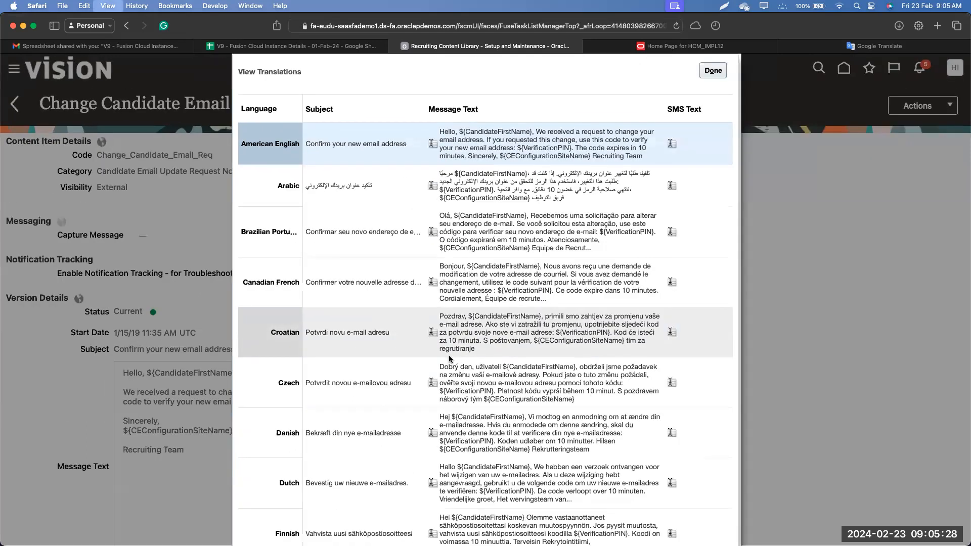
{"action": "key", "text": "super+equal"}
{"action": "key", "text": "super+equal"}
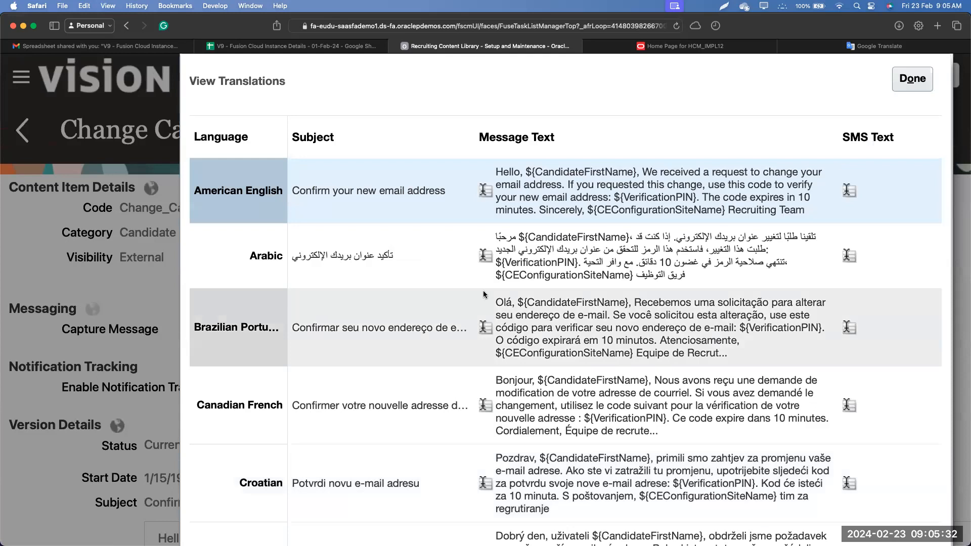
Examine the translated subject and message text for each language of the email verification request, and close the translations
{"action": "scroll", "coordinate": [699, 368], "scroll_direction": "down", "scroll_amount": 5}
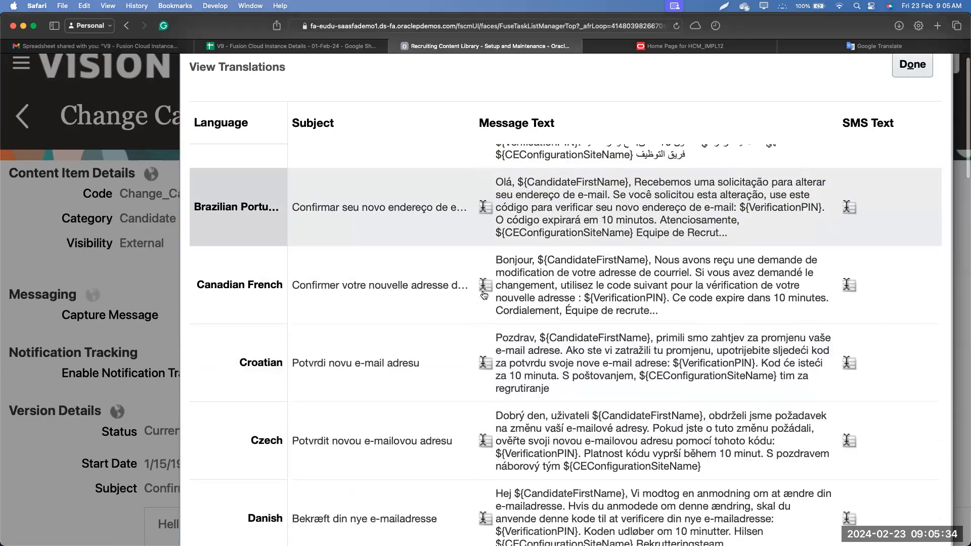
{"action": "scroll", "coordinate": [699, 369], "scroll_direction": "down", "scroll_amount": 3}
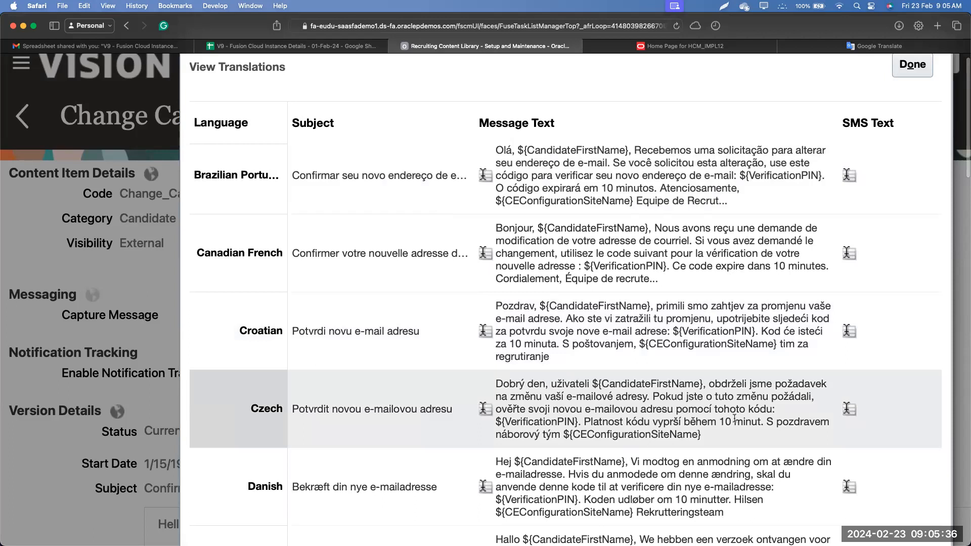
{"action": "scroll", "coordinate": [734, 418], "scroll_direction": "down", "scroll_amount": 8}
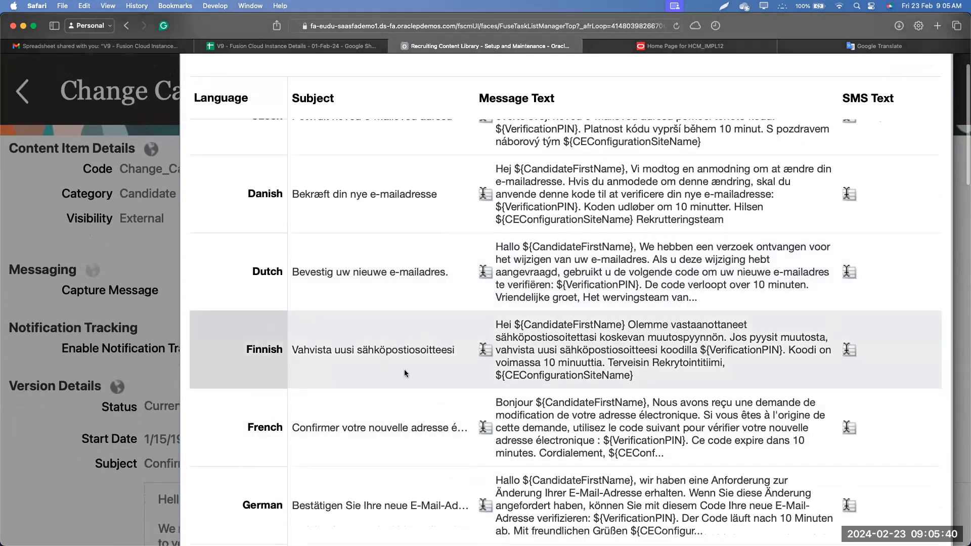
{"action": "scroll", "coordinate": [404, 373], "scroll_direction": "down", "scroll_amount": 5}
{"action": "scroll", "coordinate": [405, 373], "scroll_direction": "down", "scroll_amount": 8}
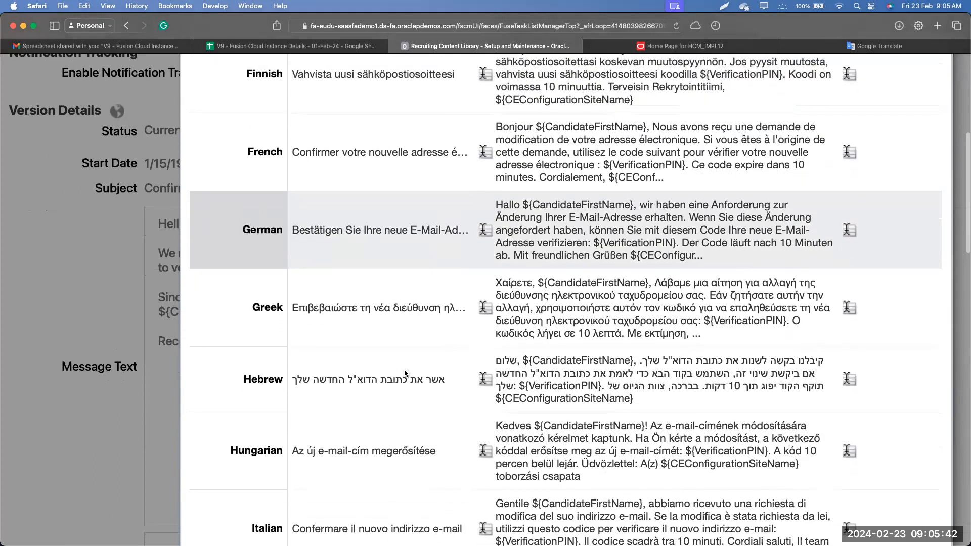
{"action": "scroll", "coordinate": [405, 373], "scroll_direction": "down", "scroll_amount": 4}
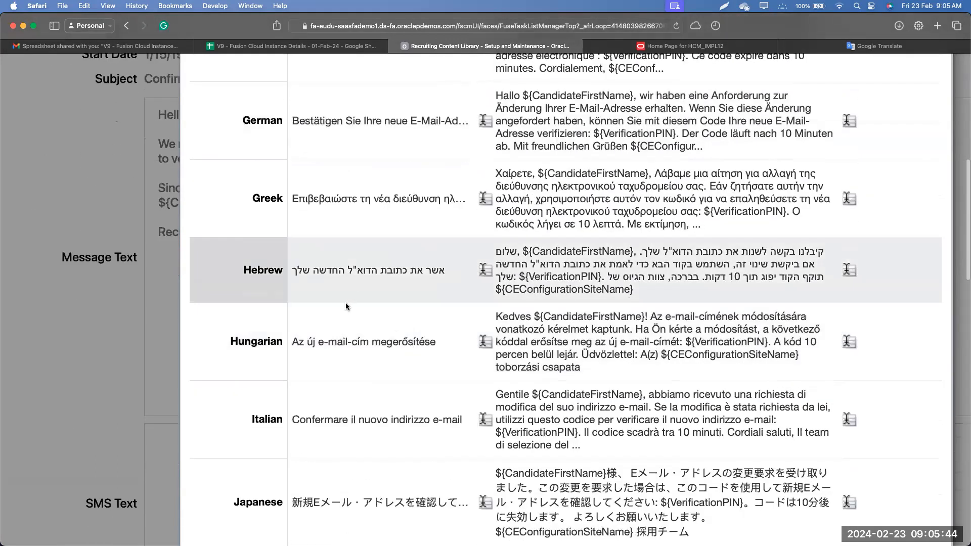
{"action": "scroll", "coordinate": [346, 305], "scroll_direction": "down", "scroll_amount": 7}
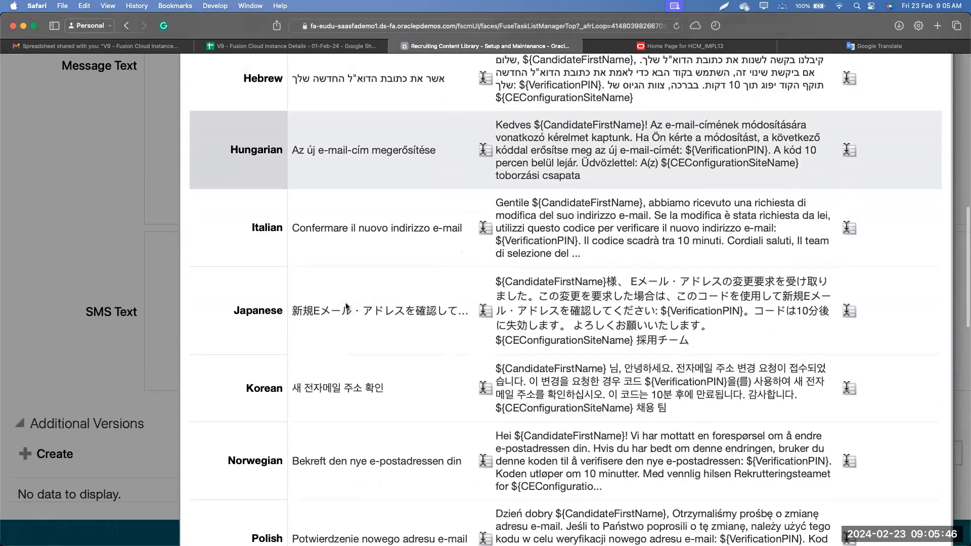
{"action": "scroll", "coordinate": [346, 306], "scroll_direction": "down", "scroll_amount": 15}
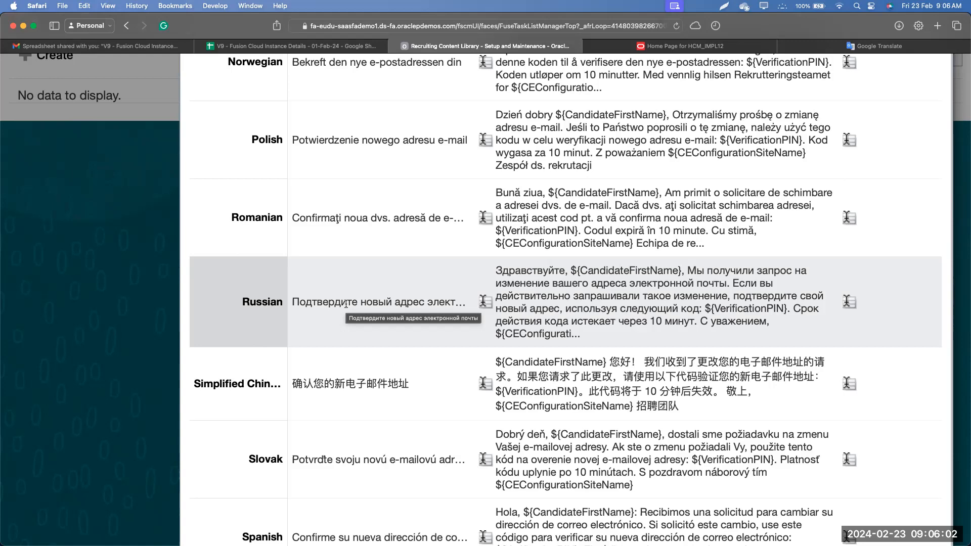
{"action": "scroll", "coordinate": [346, 303], "scroll_direction": "down", "scroll_amount": 2}
{"action": "scroll", "coordinate": [346, 304], "scroll_direction": "up", "scroll_amount": 10}
{"action": "scroll", "coordinate": [346, 303], "scroll_direction": "up", "scroll_amount": 5}
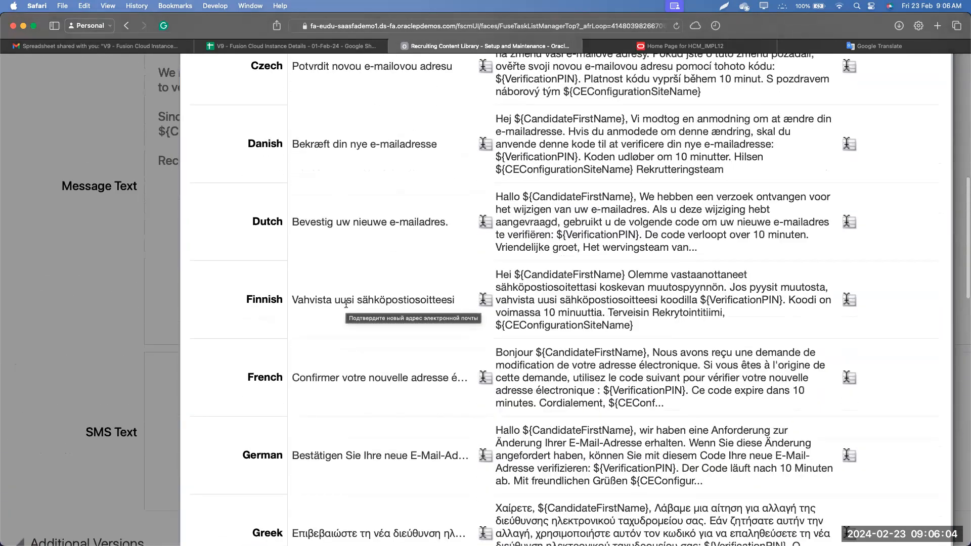
{"action": "scroll", "coordinate": [347, 307], "scroll_direction": "up", "scroll_amount": 5}
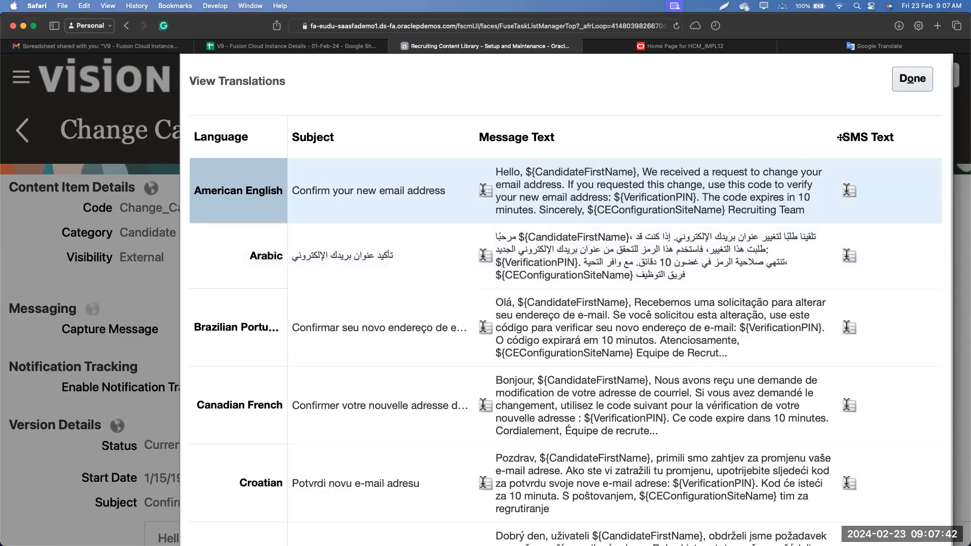
{"action": "left_click", "coordinate": [908, 88]}
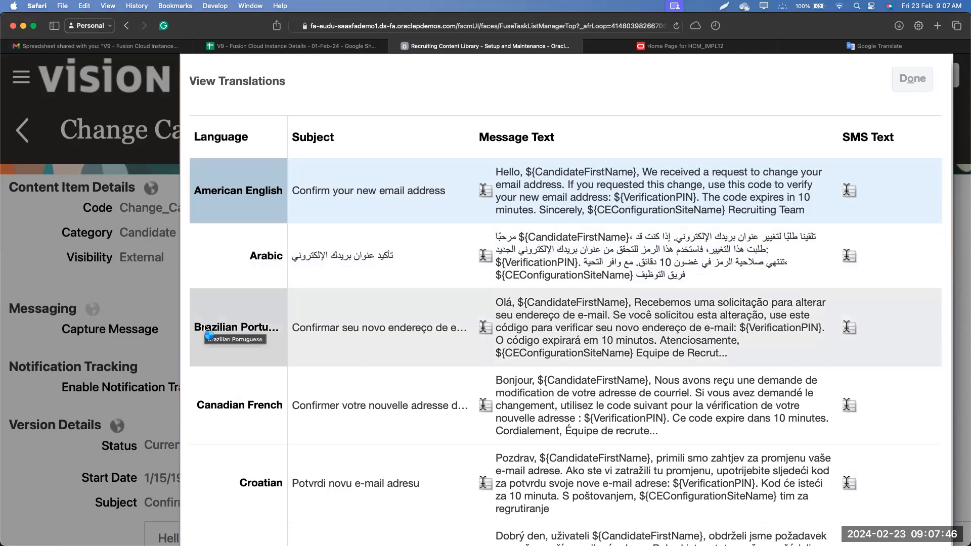
{"action": "key", "text": "super+0"}
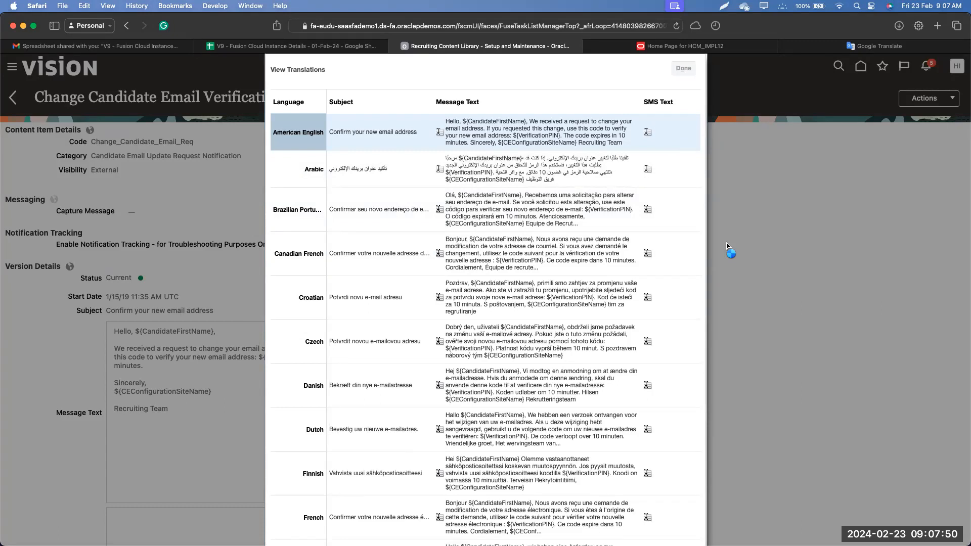
{"action": "key", "text": "super+plus"}
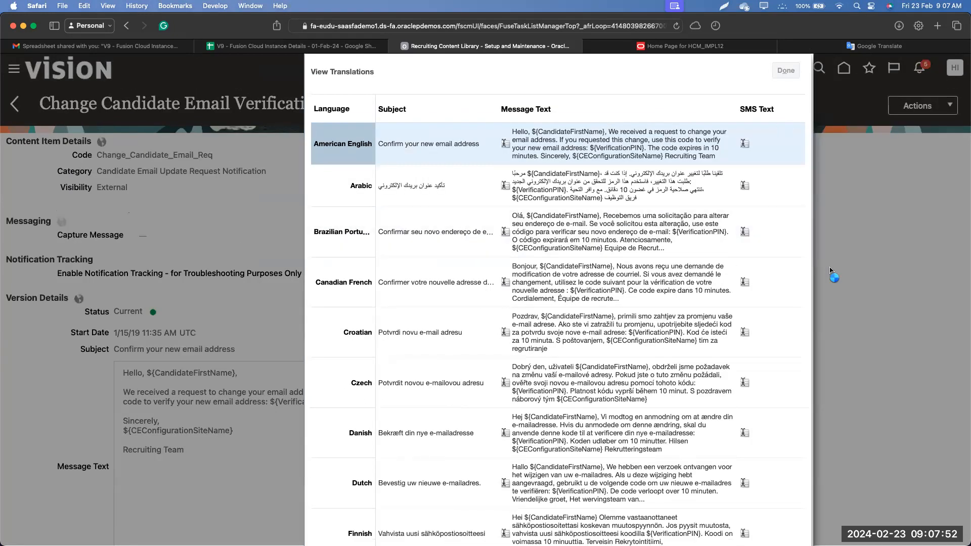